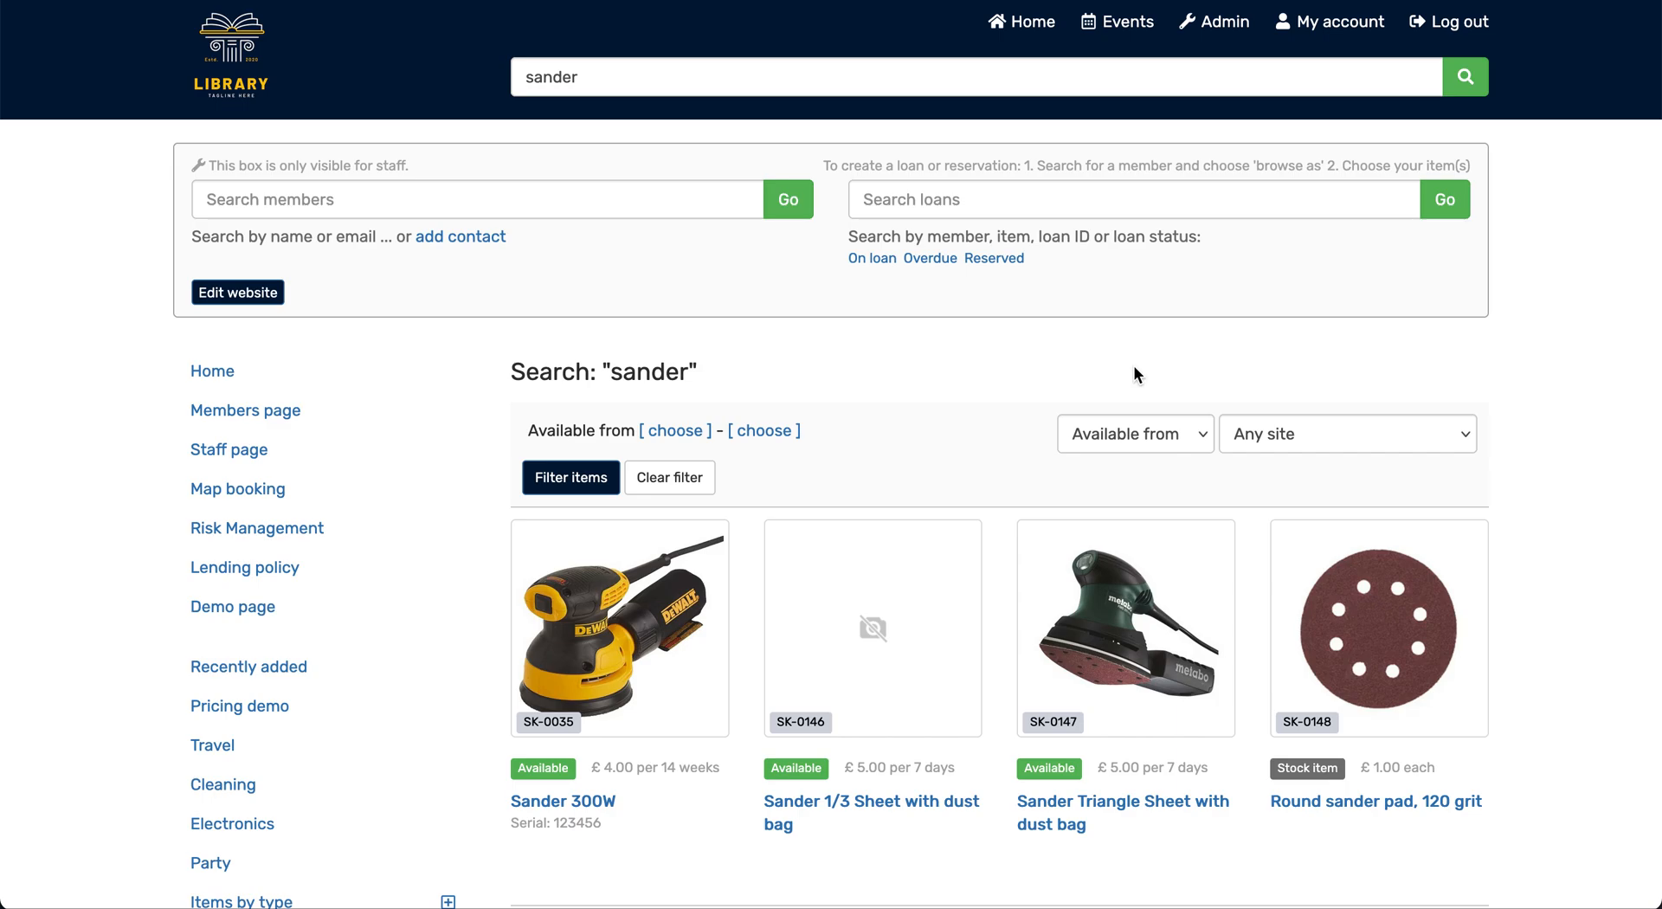
Add the Sander 300W to the basket with pickup on 5 October 2025 and return on 6 October 2025
mouse_move(637, 625)
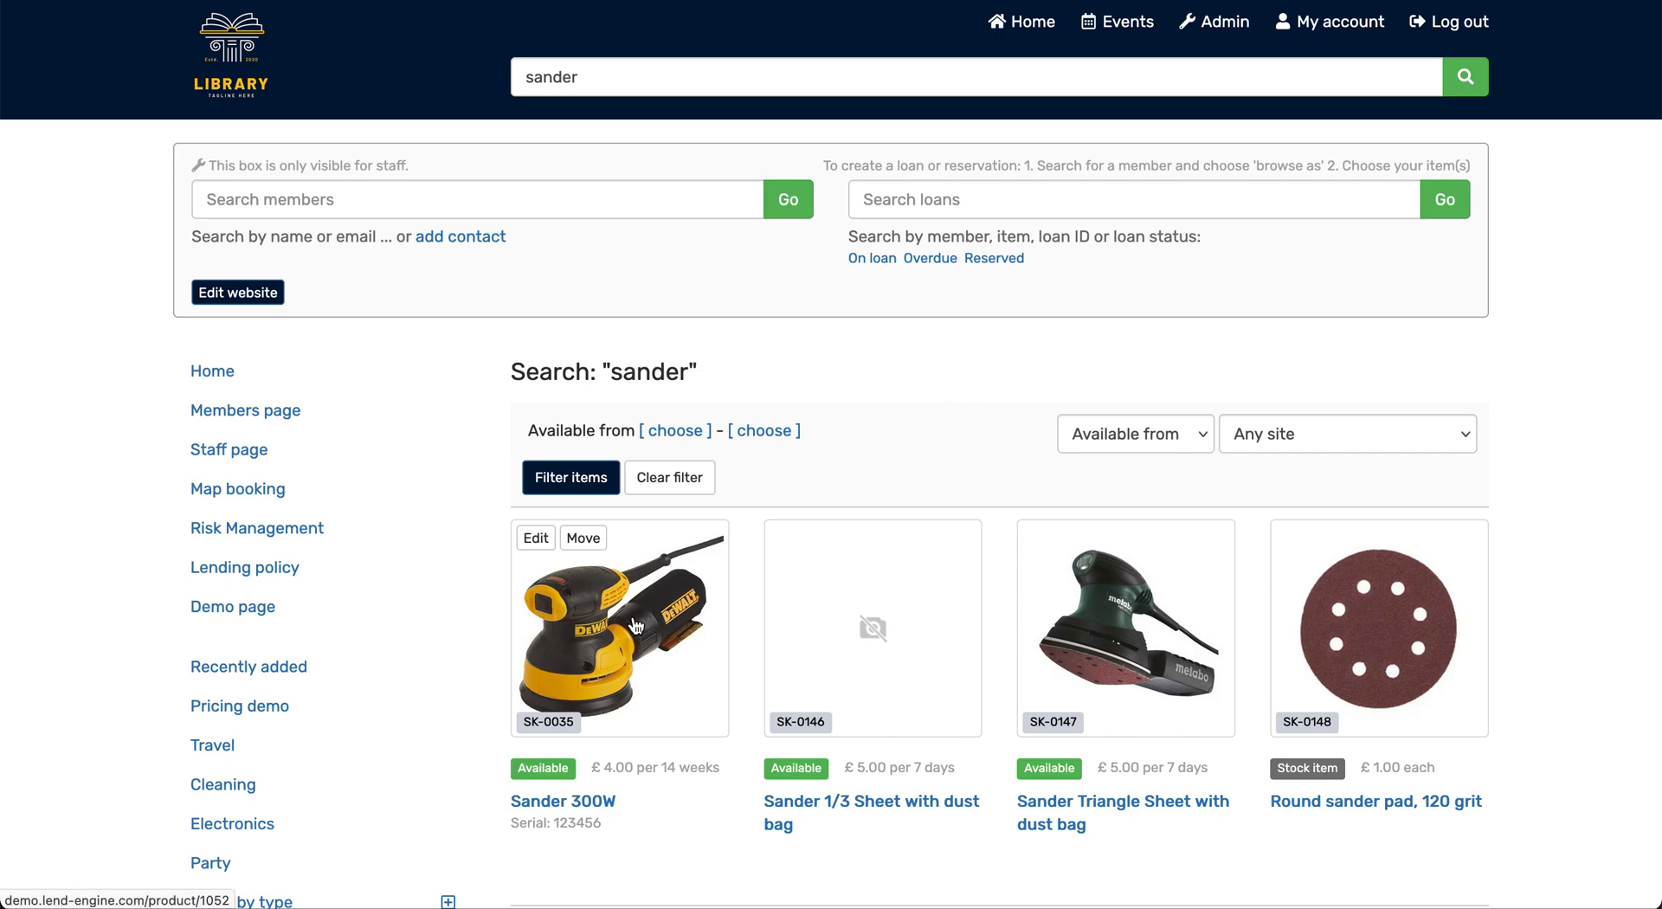
mouse_move(1443, 629)
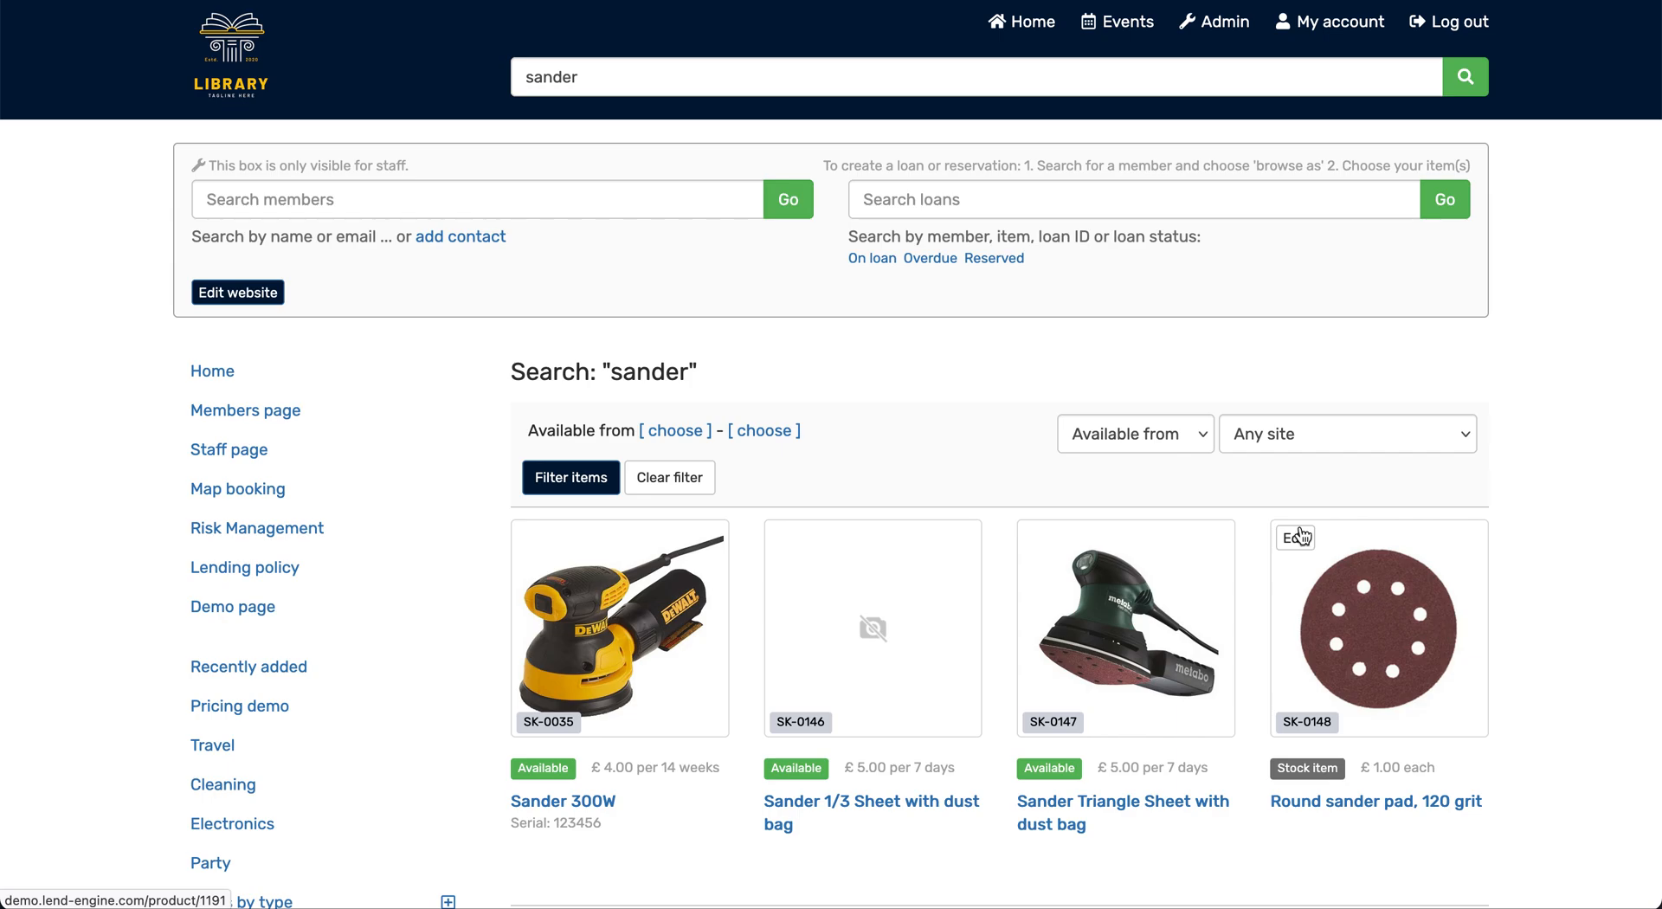
click(620, 619)
click(1389, 770)
click(692, 232)
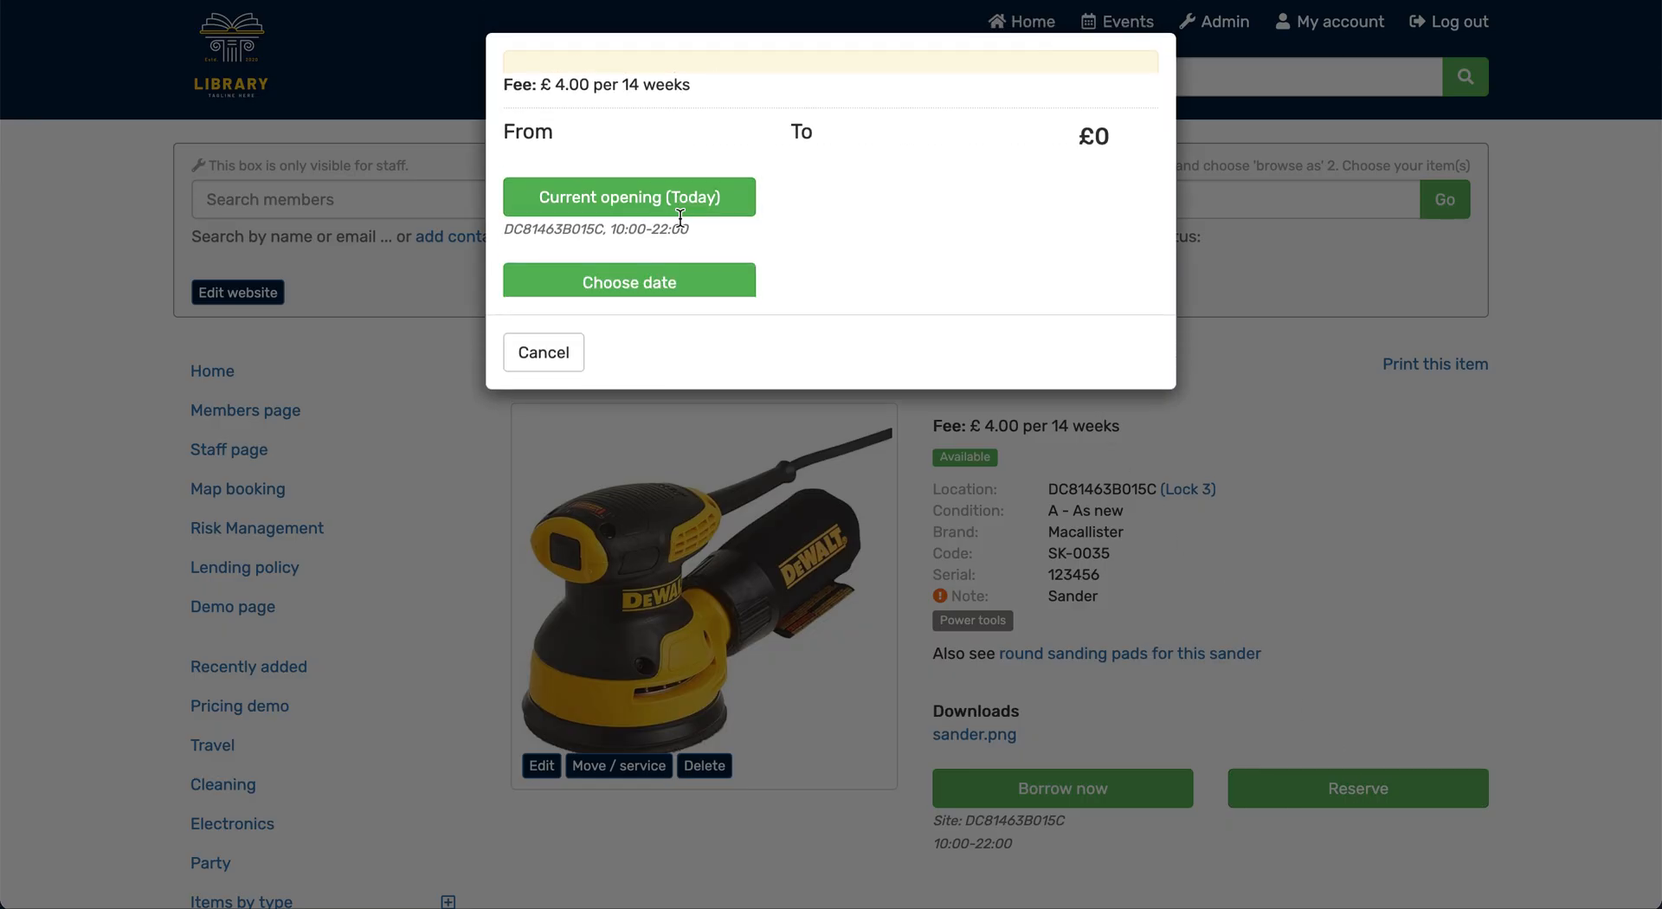
click(687, 263)
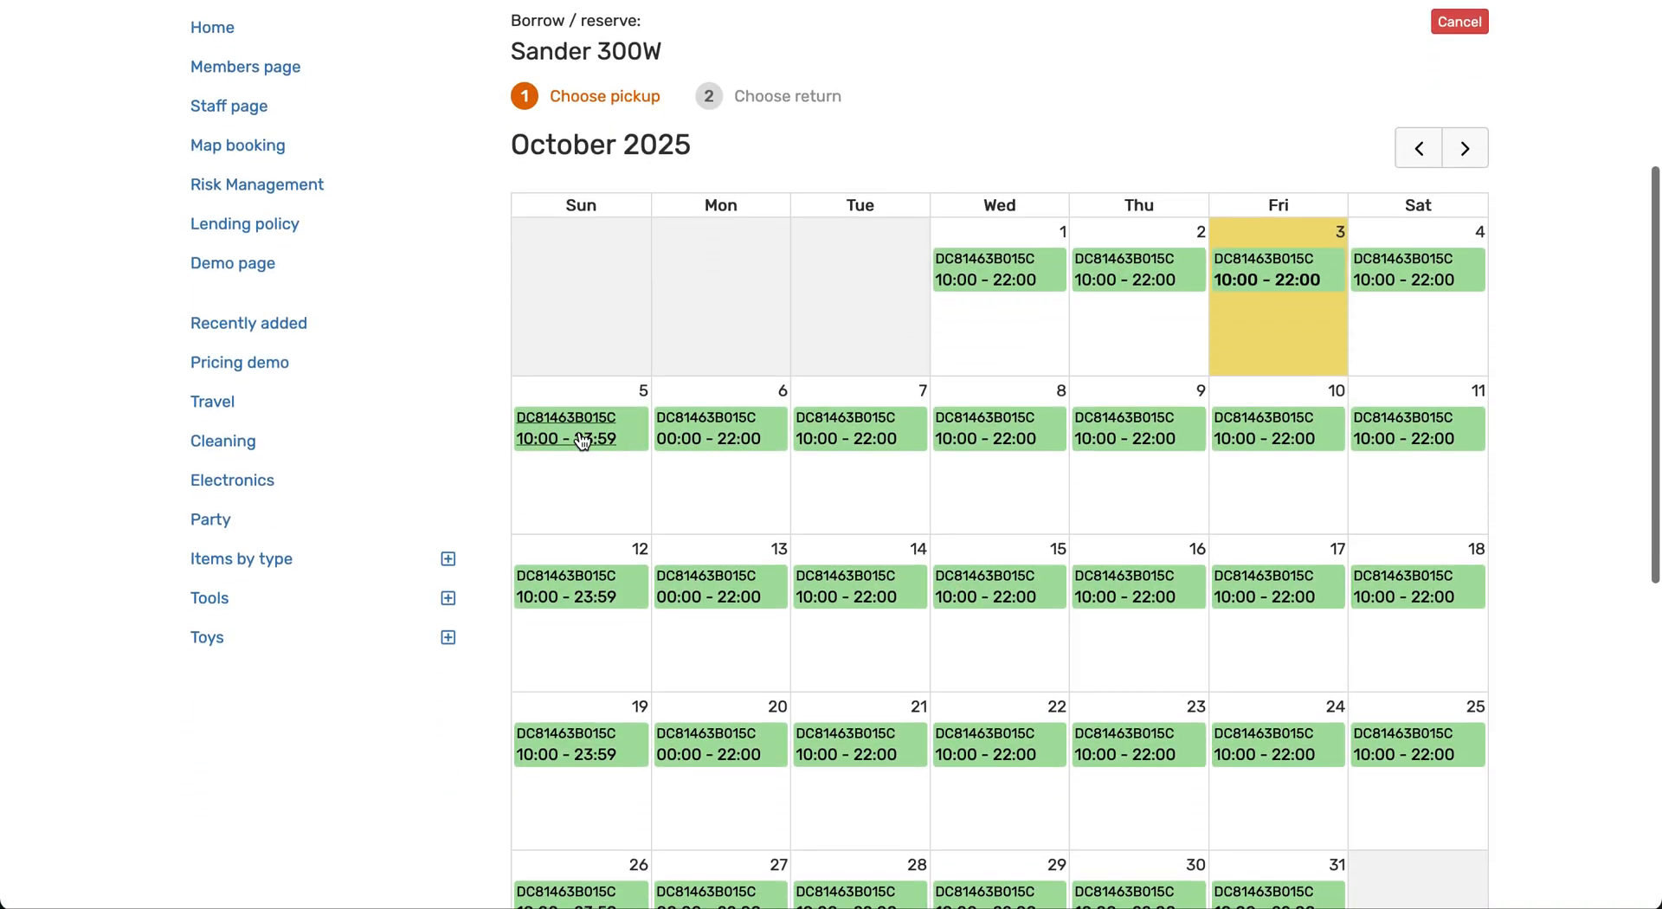
click(583, 441)
click(822, 163)
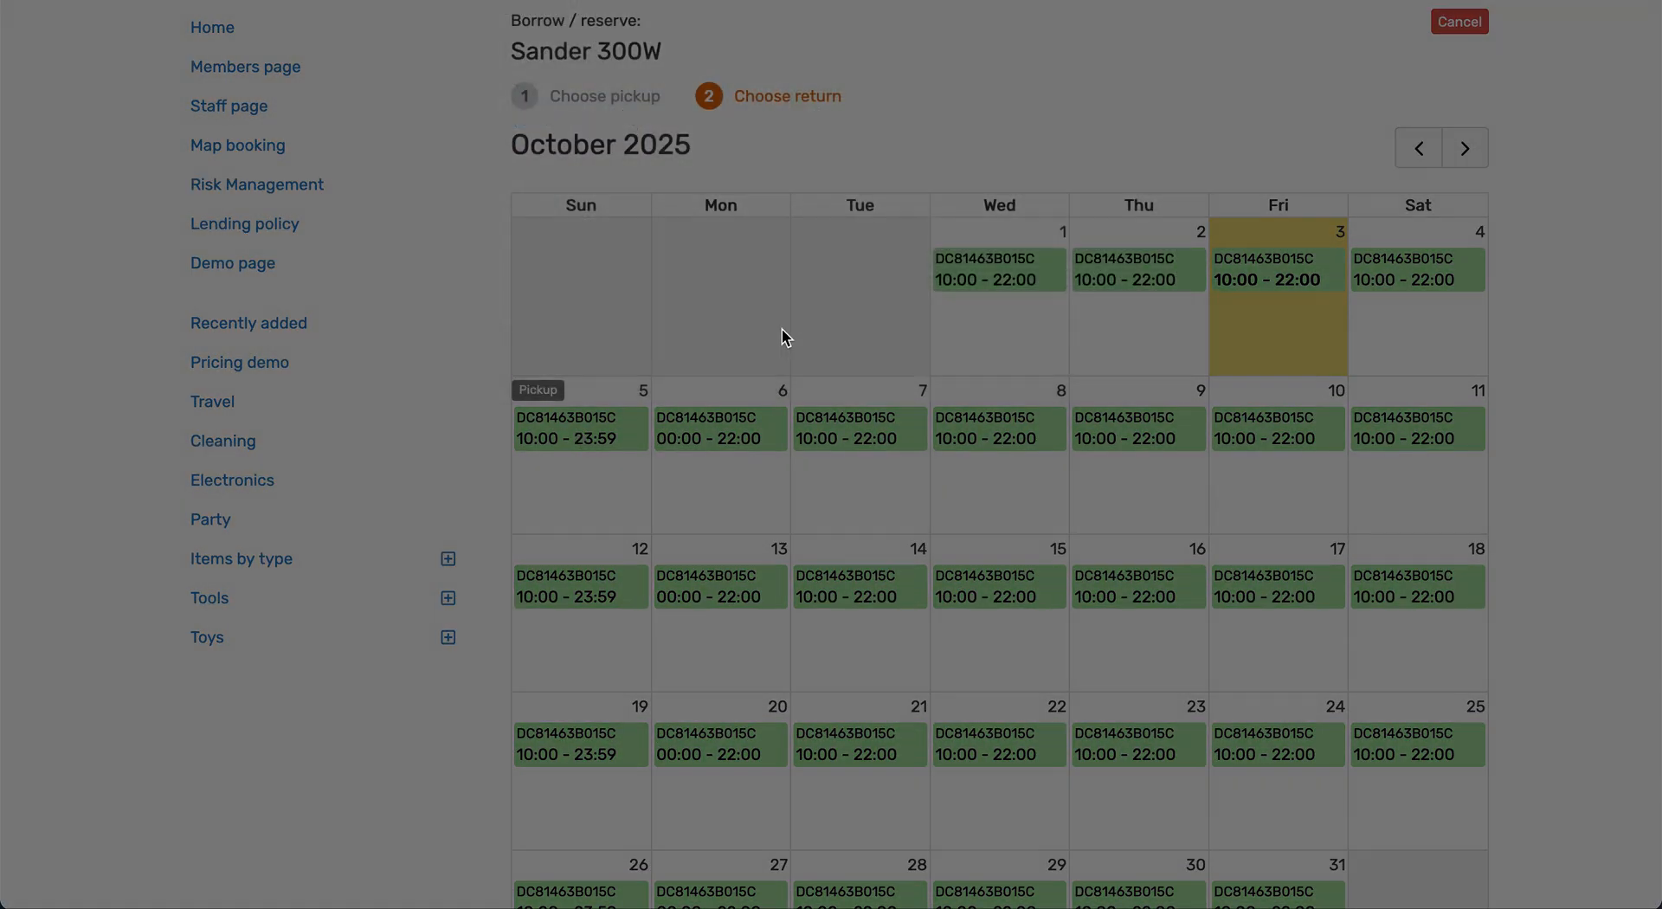
click(711, 439)
click(1082, 323)
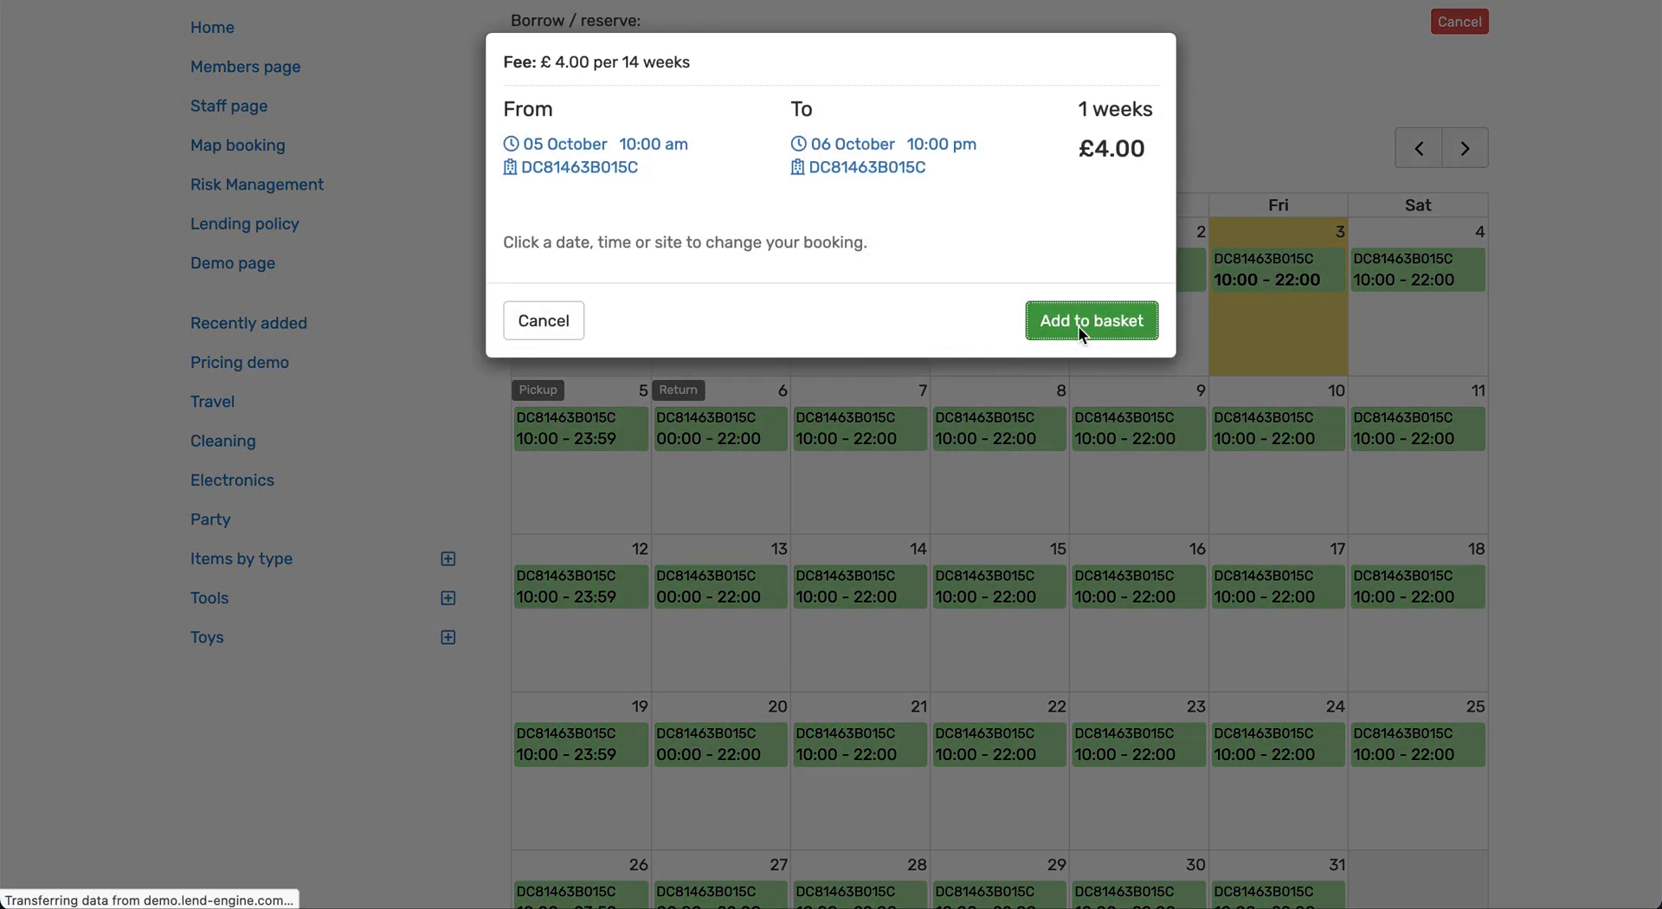
Add the recently added Round sander pad, 120 grit to the same basket with a quantity of 5
scroll(1207, 547, down, 3)
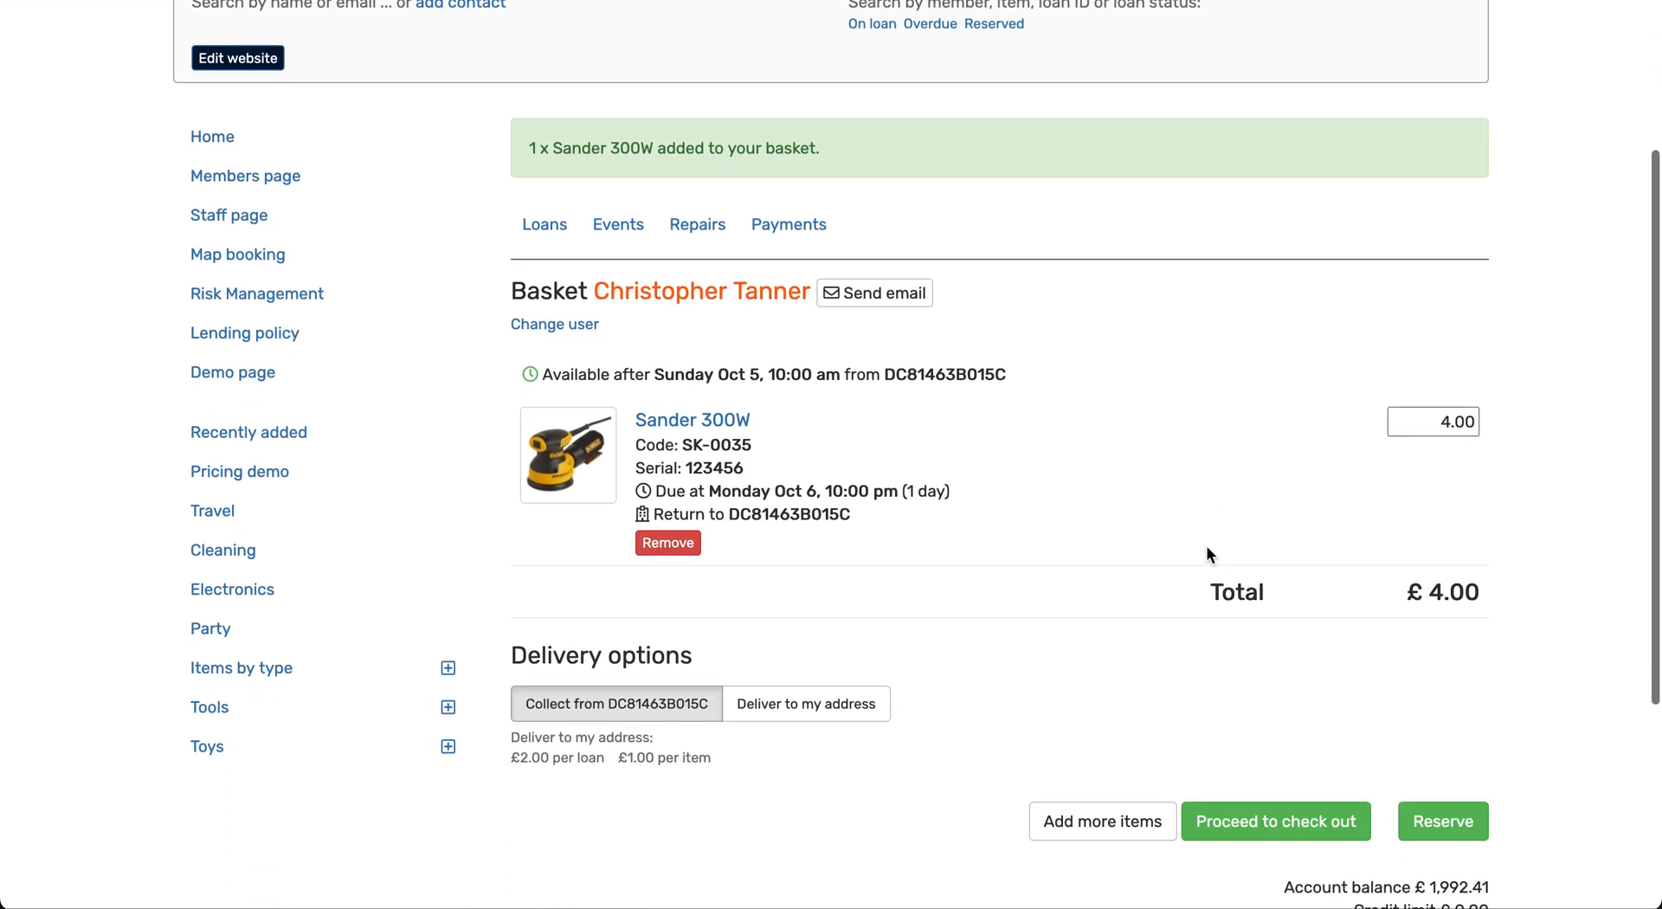
click(1098, 820)
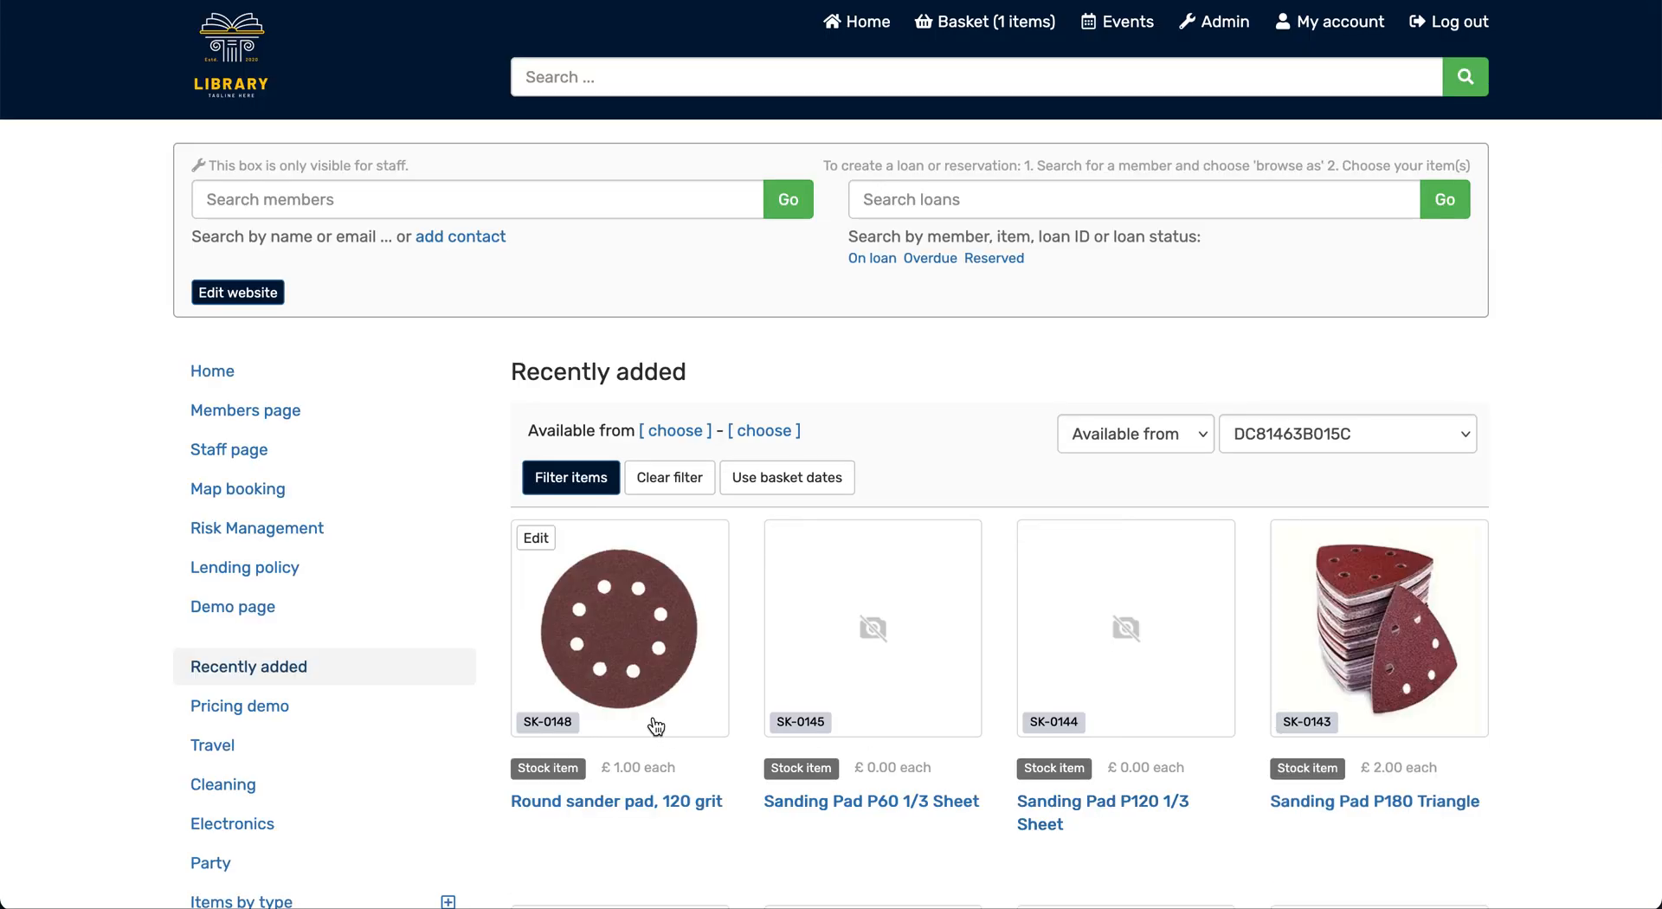
click(625, 651)
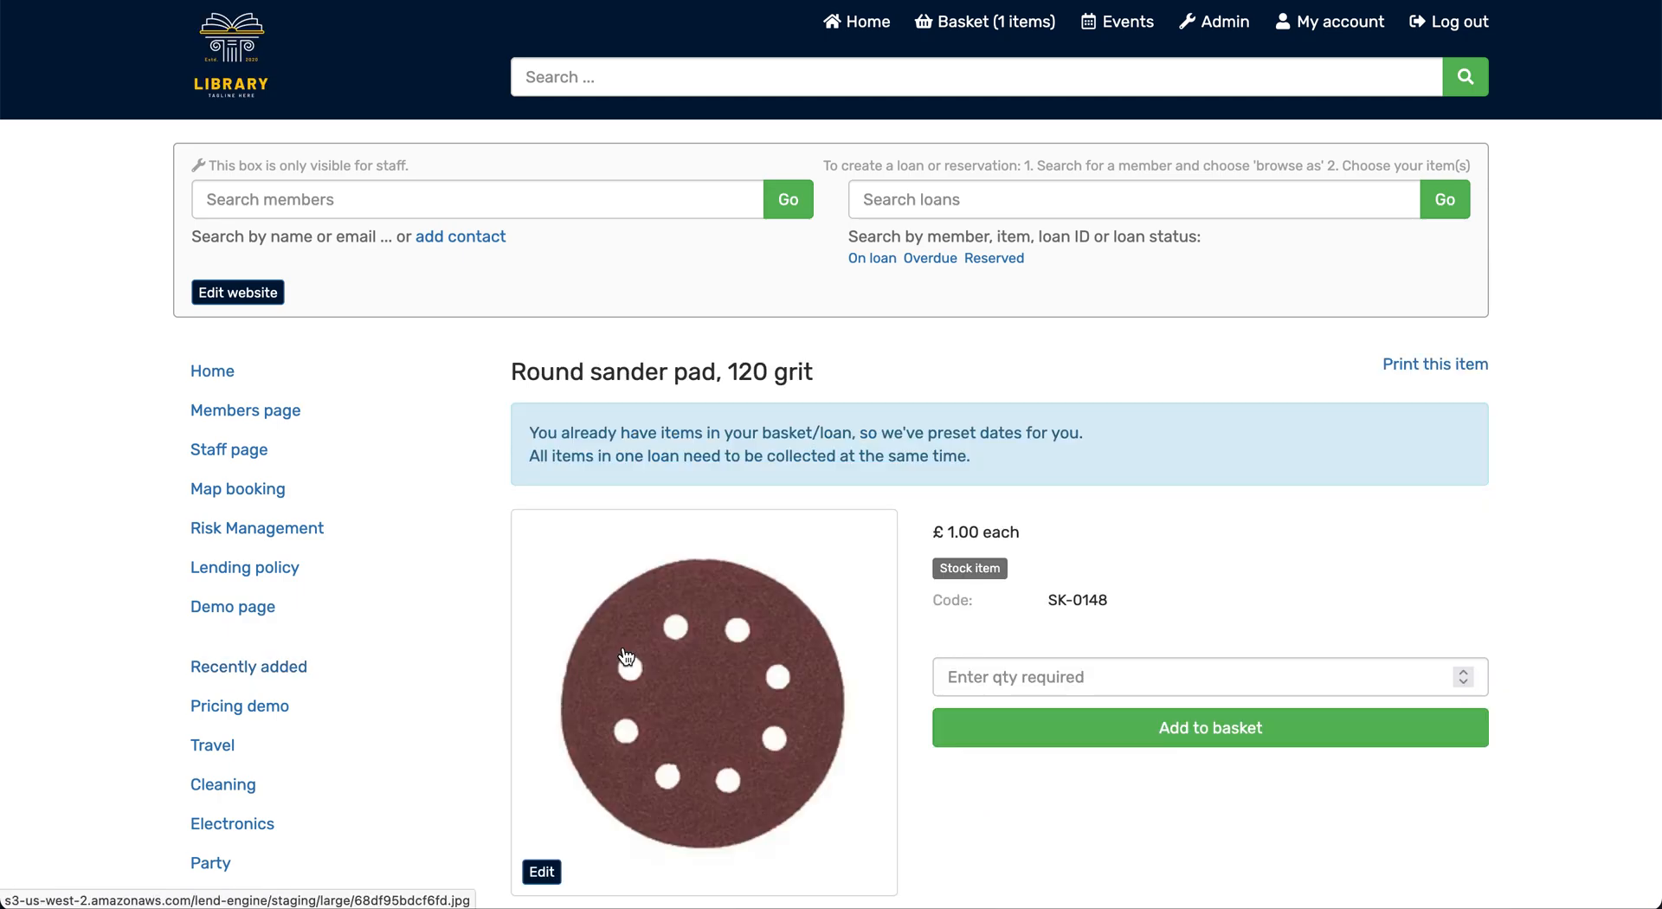
scroll(625, 655, down, 2)
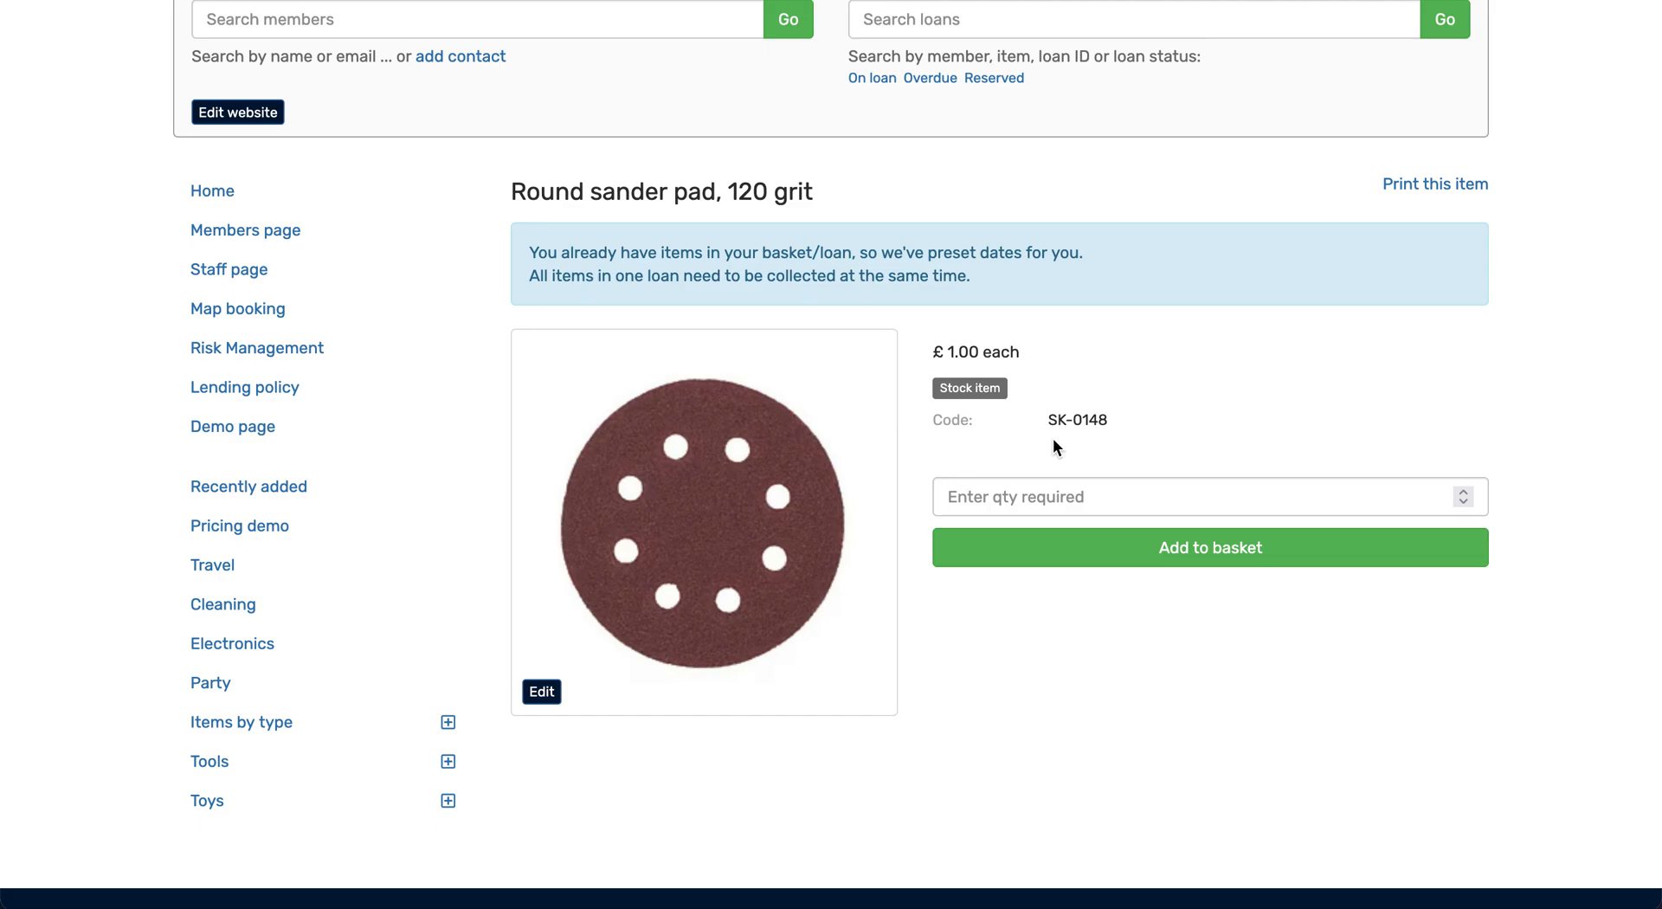
click(1071, 492)
text(5)
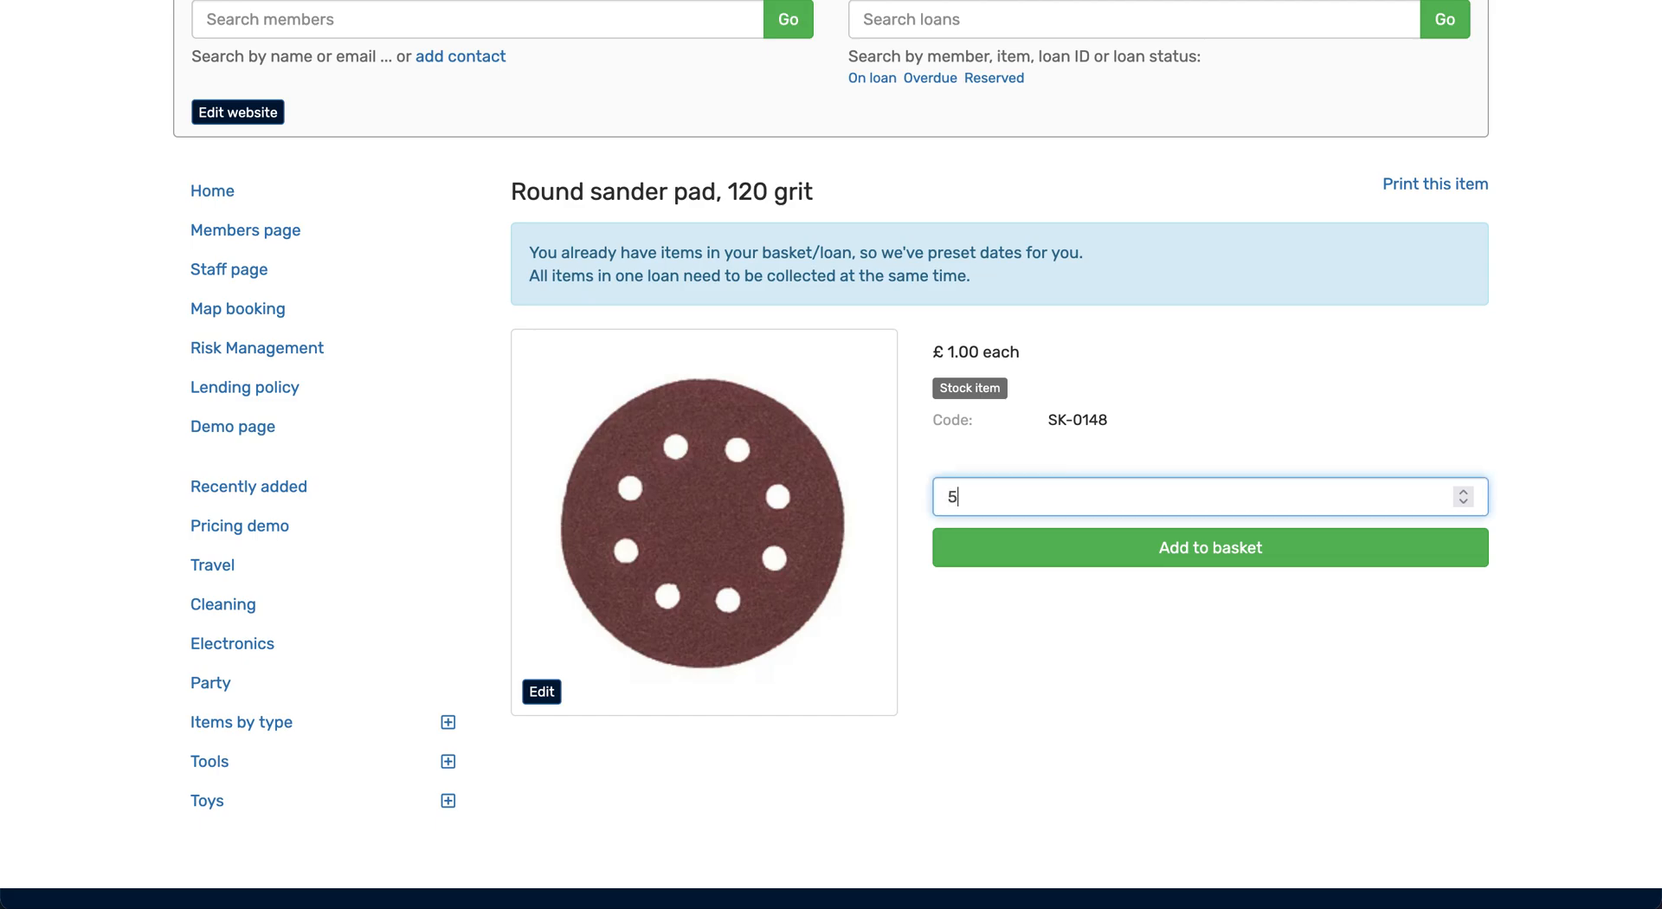
click(1132, 549)
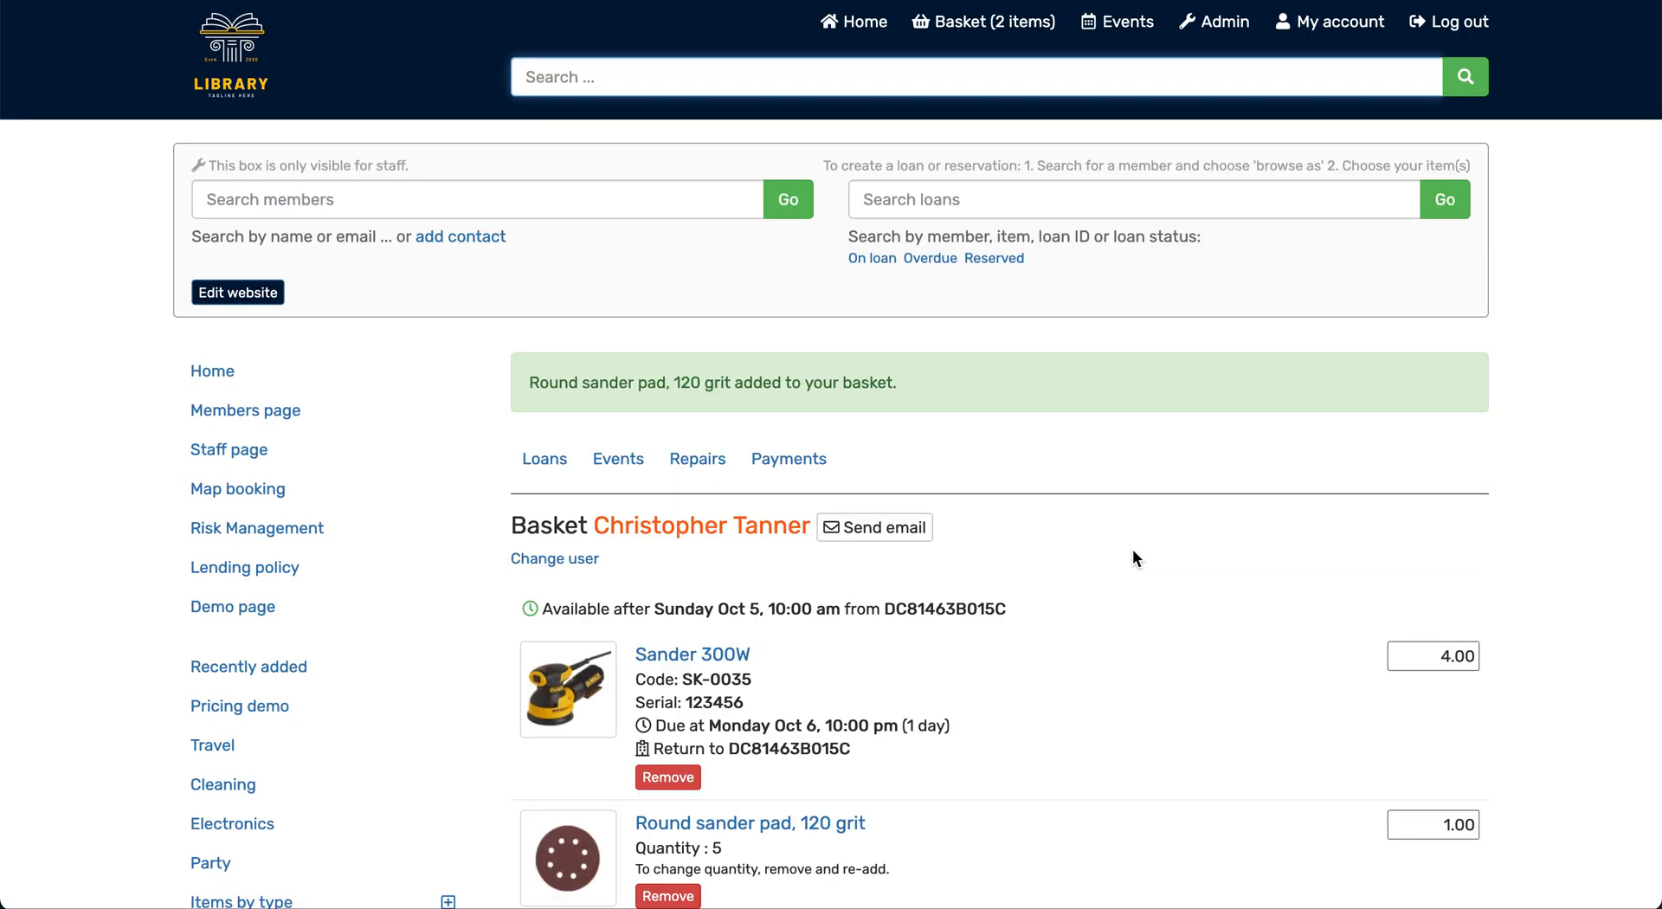
Check the basket and reserve its items for collection, accepting that the full fee is charged to the account
scroll(1132, 549, down, 3)
scroll(1132, 558, down, 1)
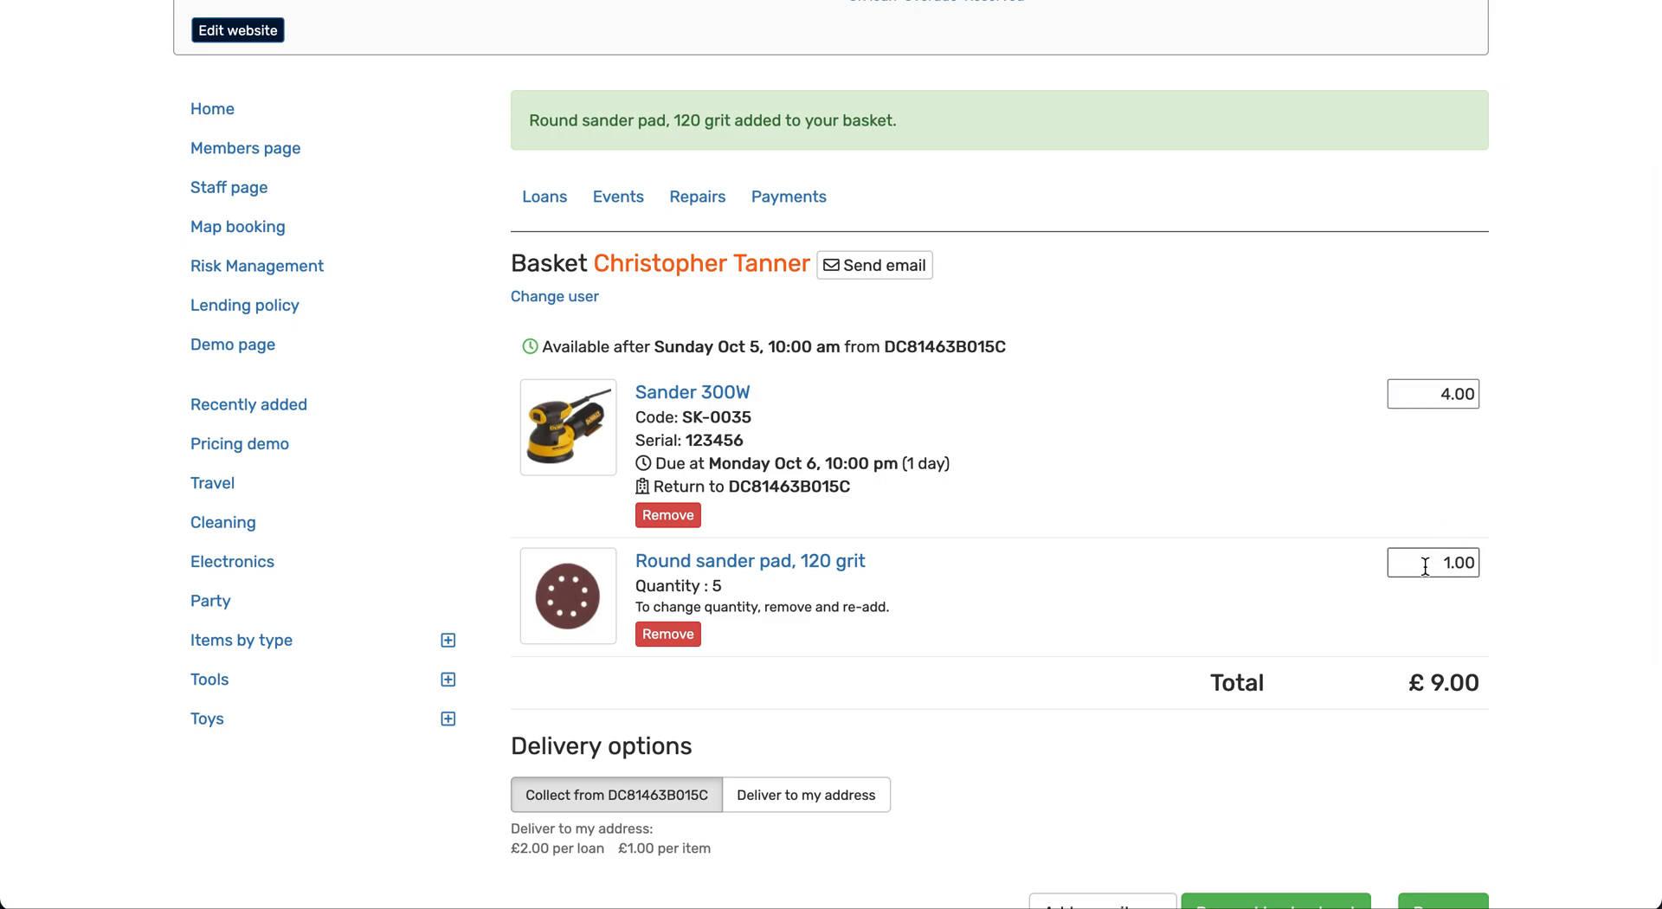
scroll(1422, 670, down, 2)
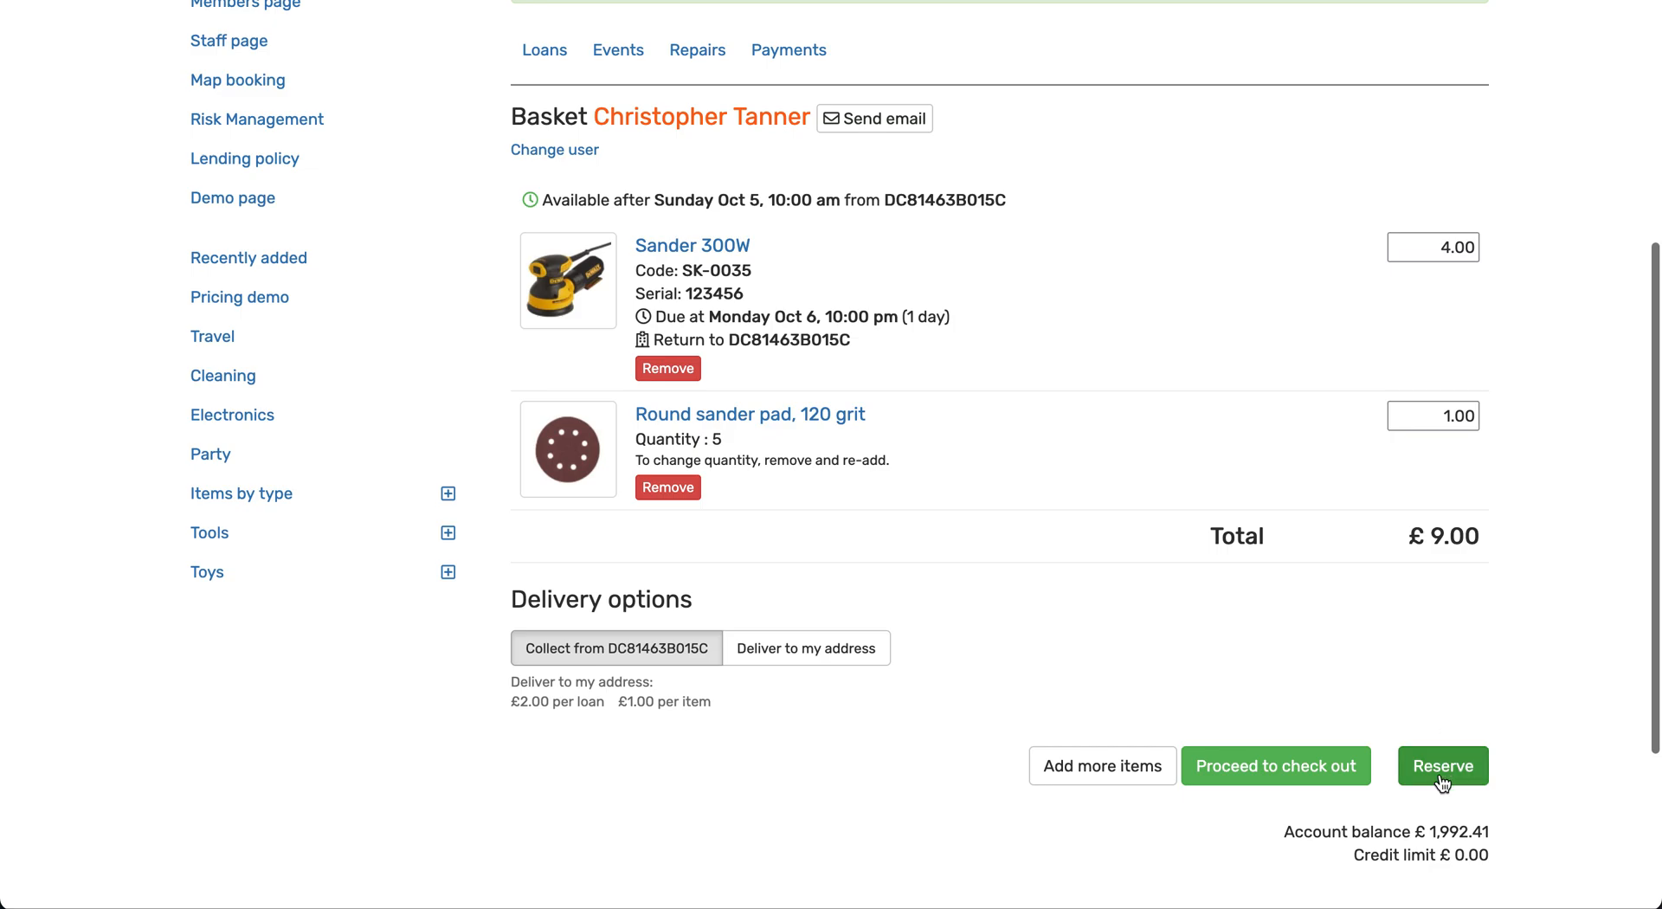
click(1443, 767)
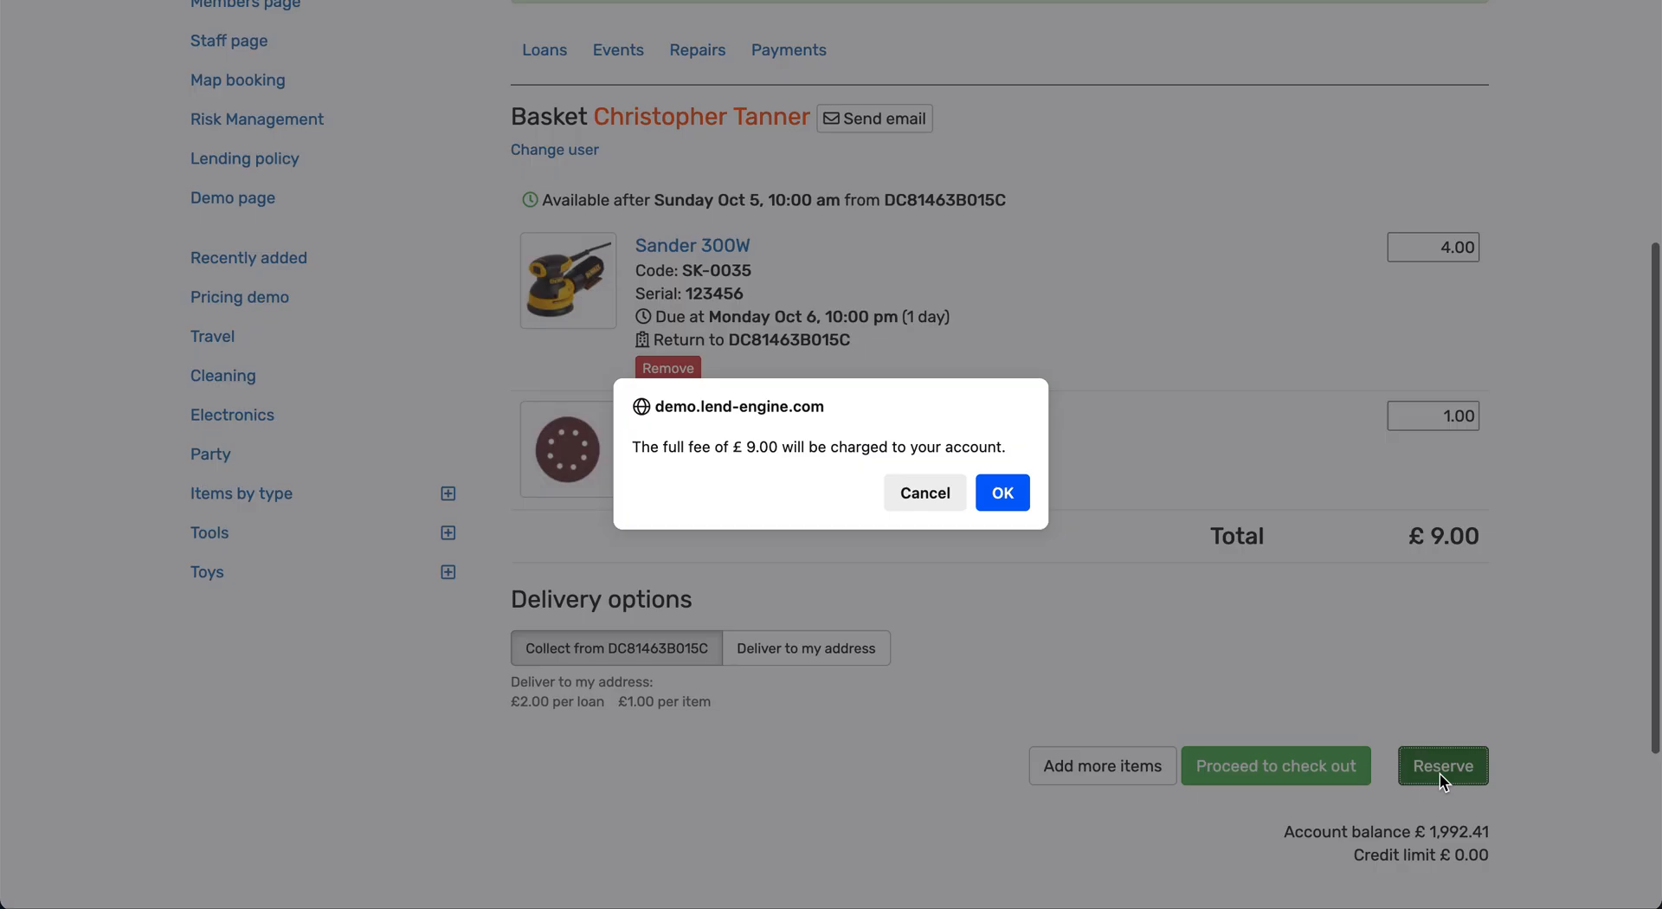
click(1004, 494)
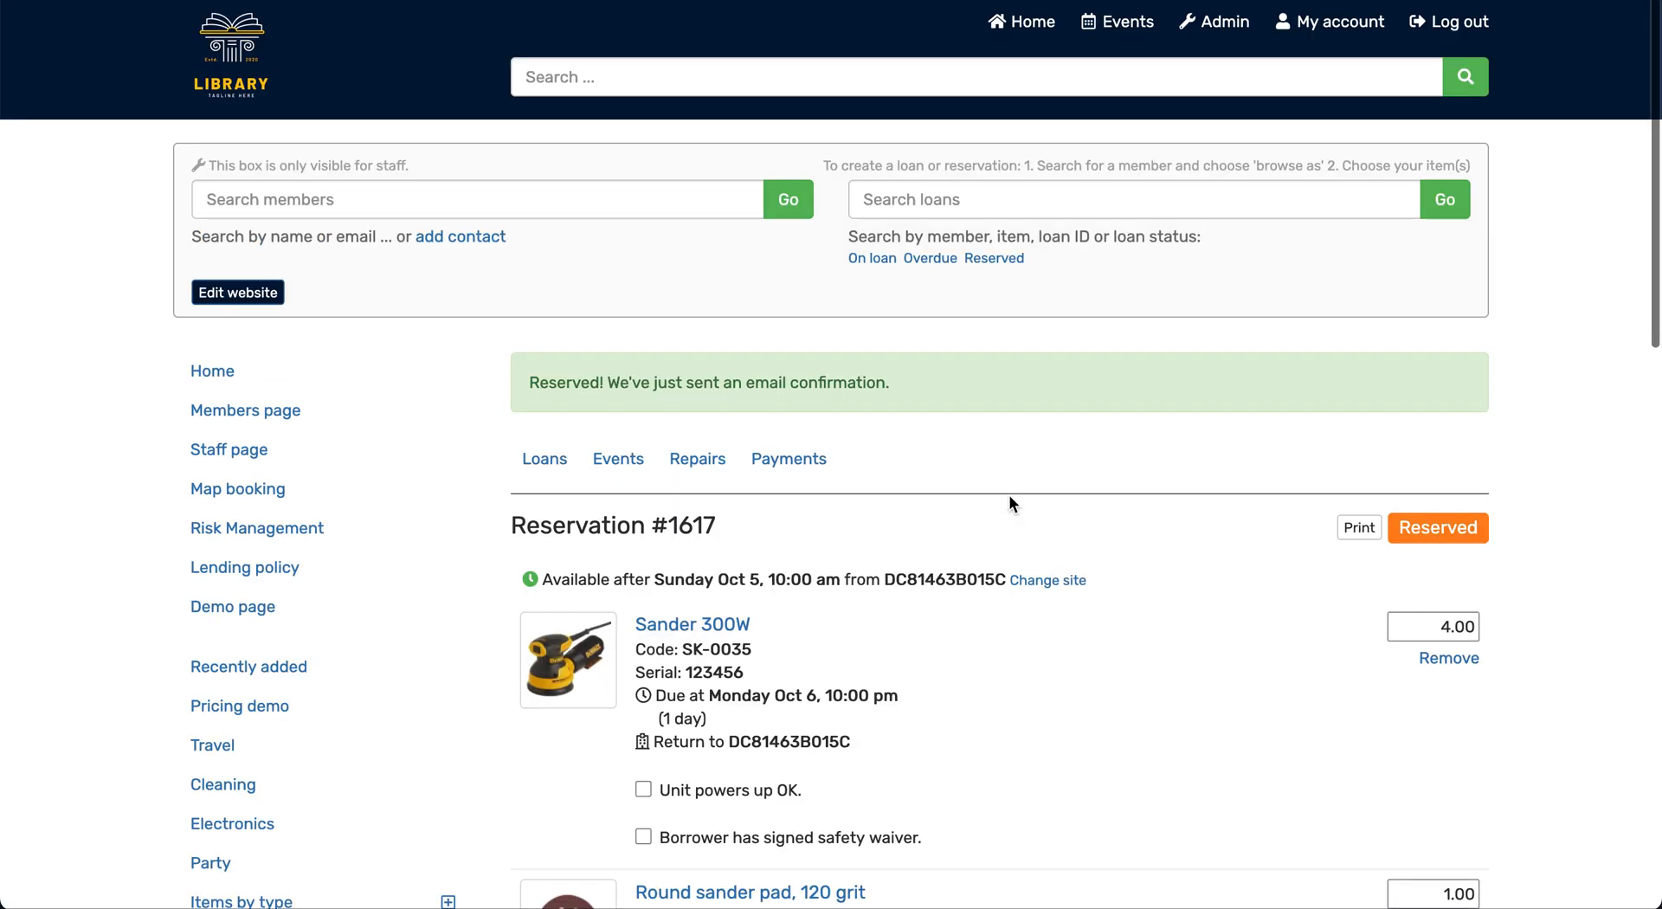
Examine the new reservation's items, inventory allocation, charges and checkout status
scroll(1009, 497, down, 3)
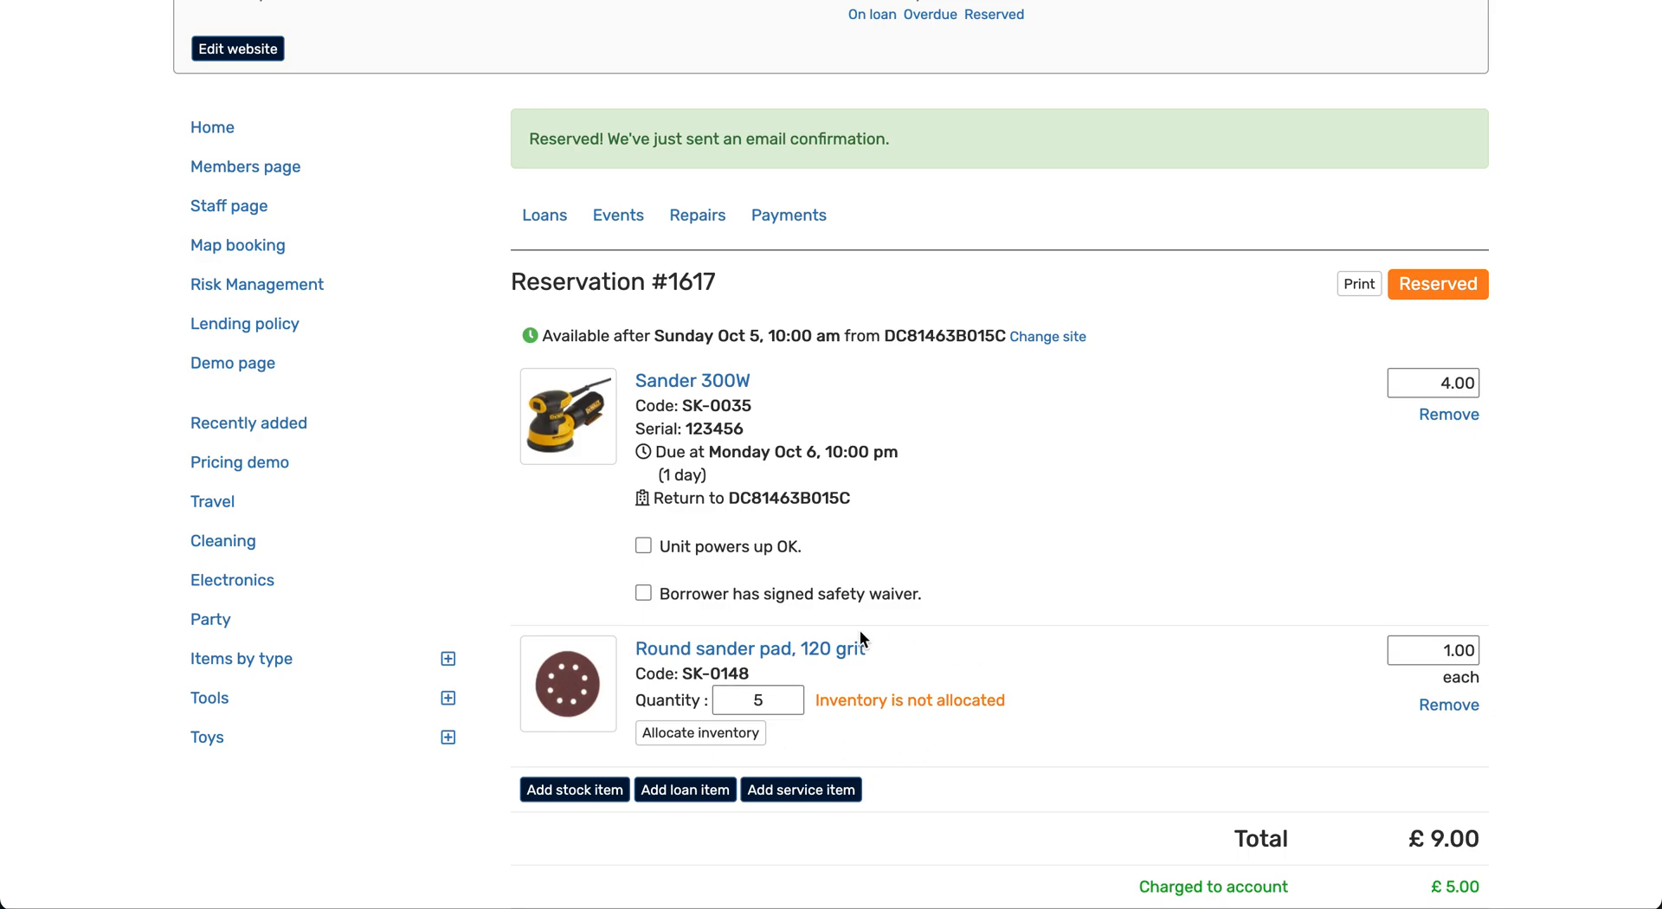
scroll(1000, 727, down, 5)
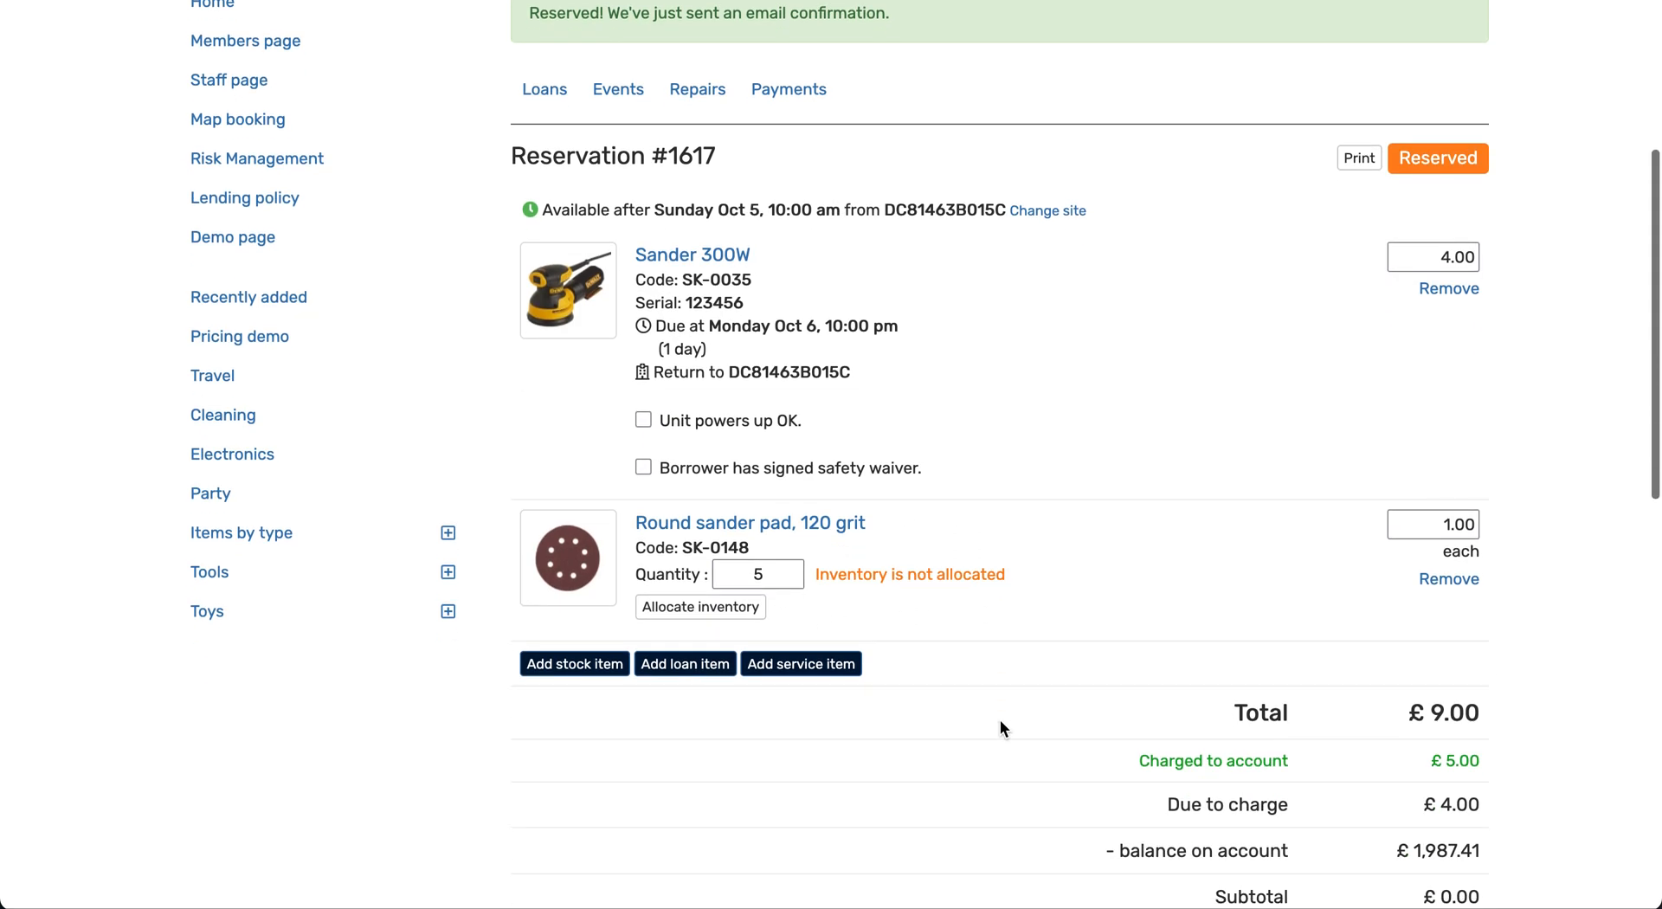
scroll(1002, 727, down, 1)
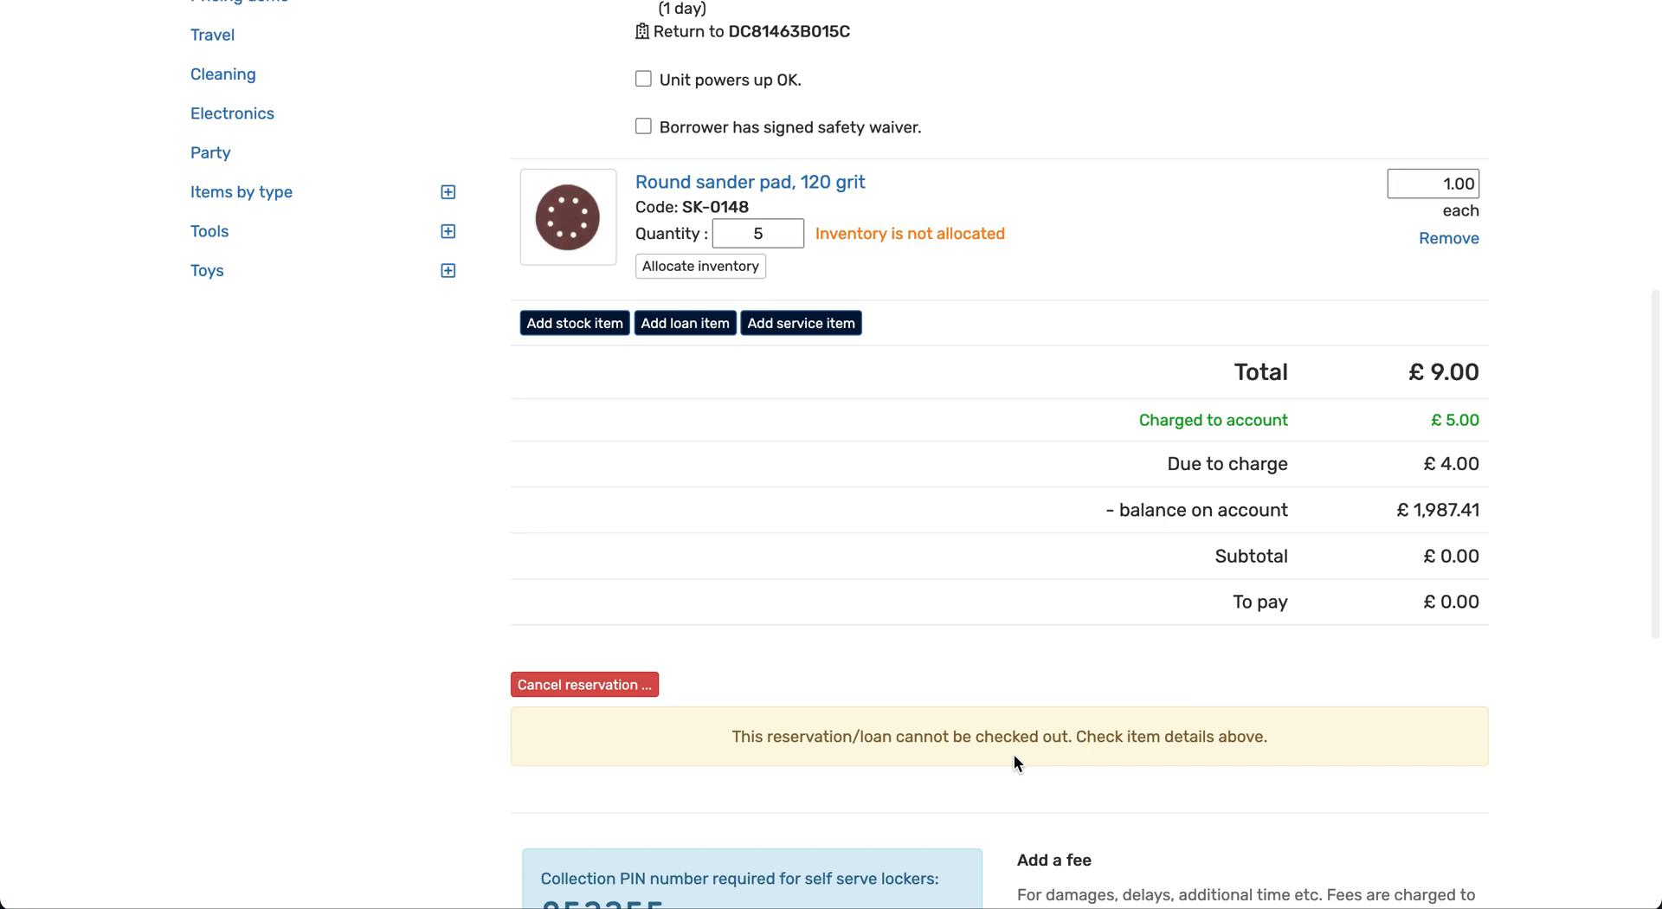
scroll(1014, 756, up, 5)
scroll(1015, 762, up, 1)
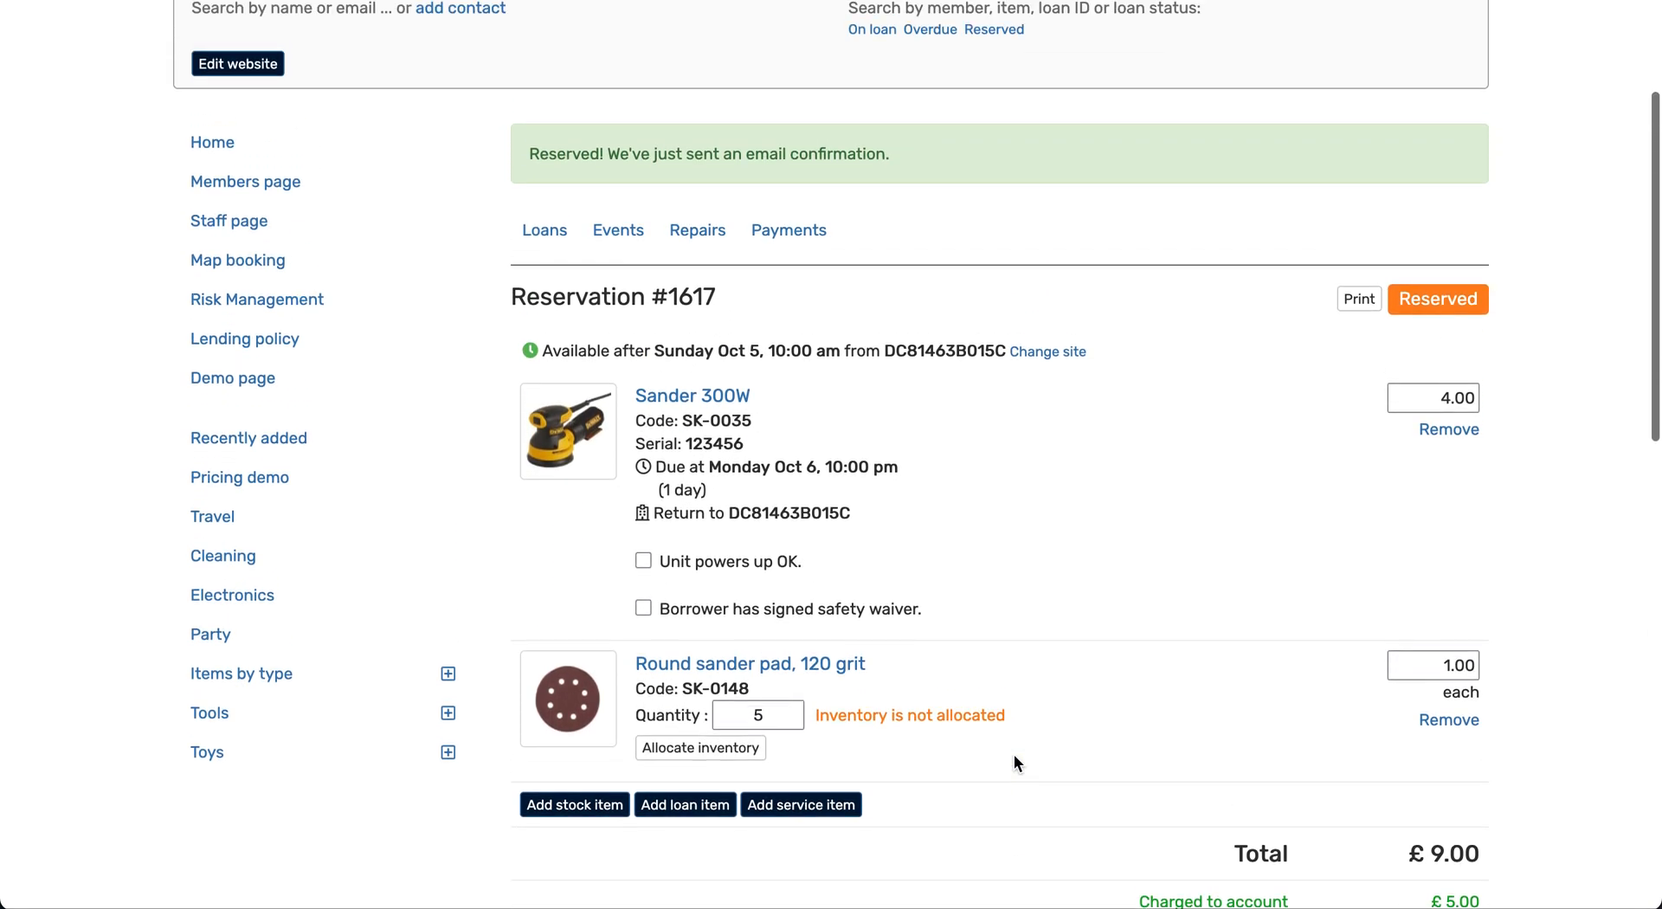
scroll(1014, 755, up, 3)
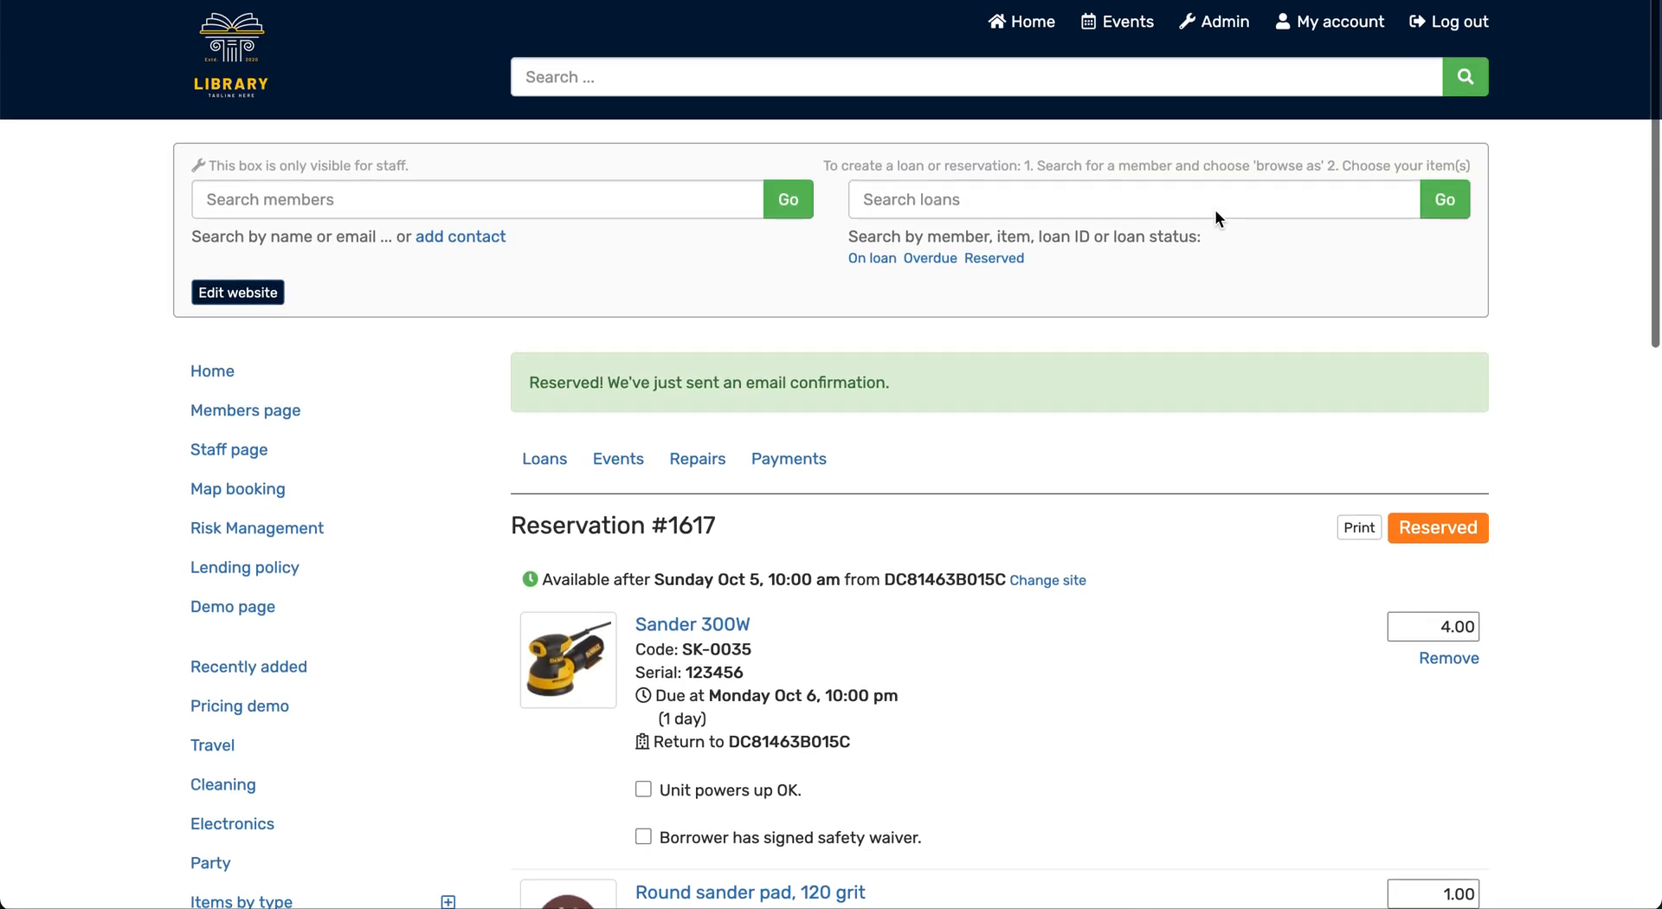
Go to the admin area without setting a working site and list the stock items for inventory management
click(1234, 26)
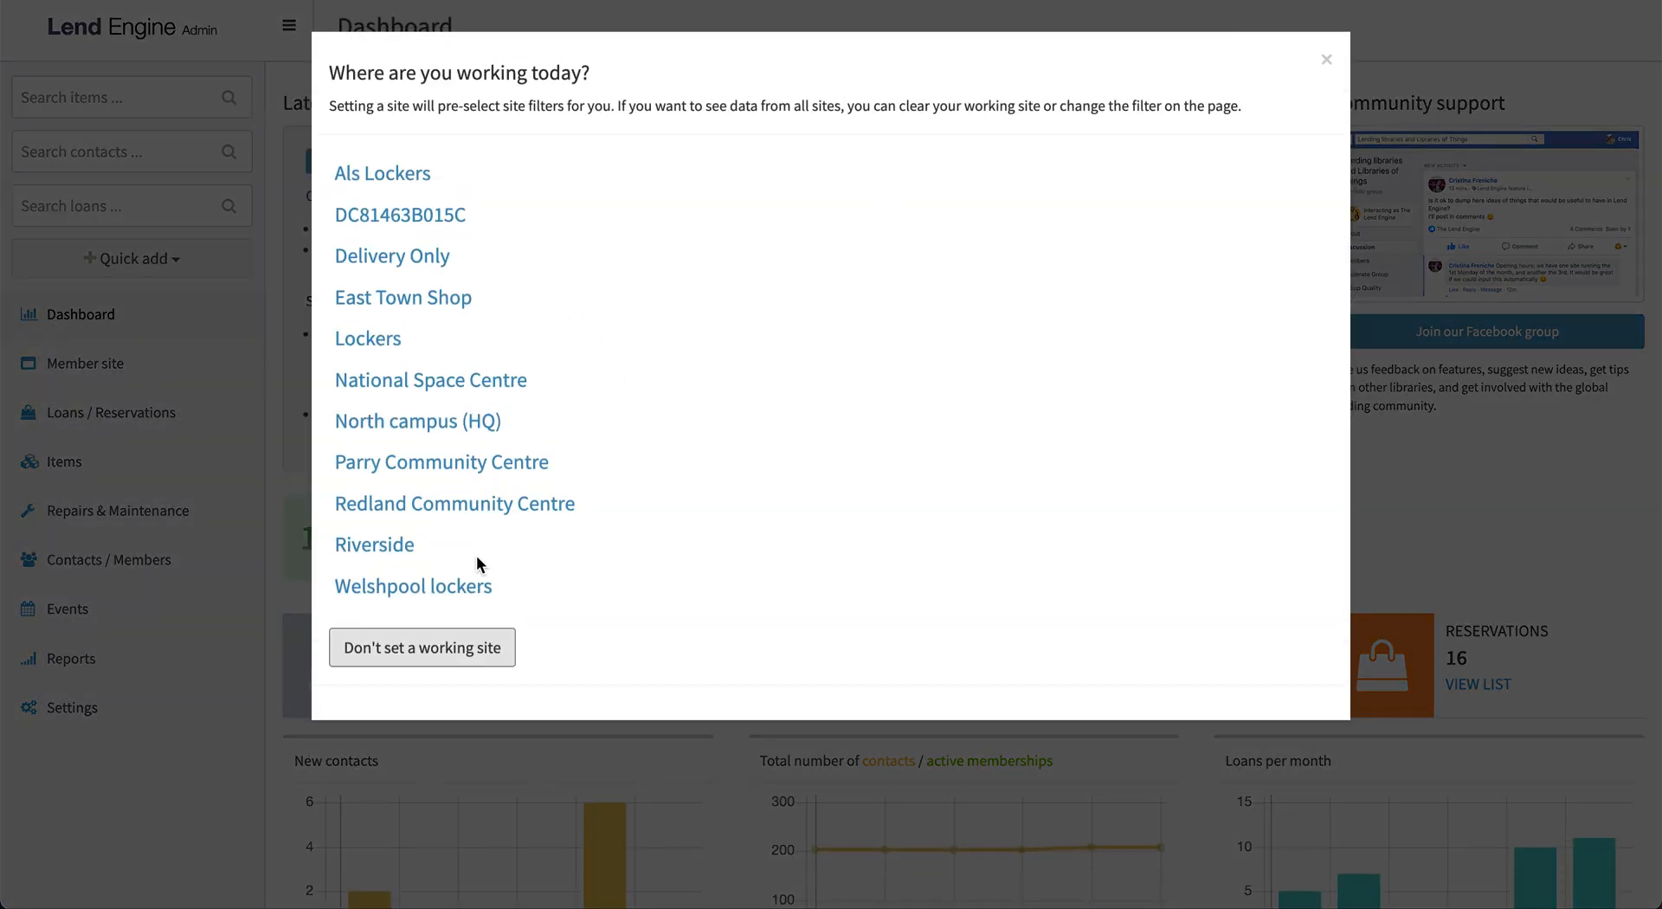
click(431, 653)
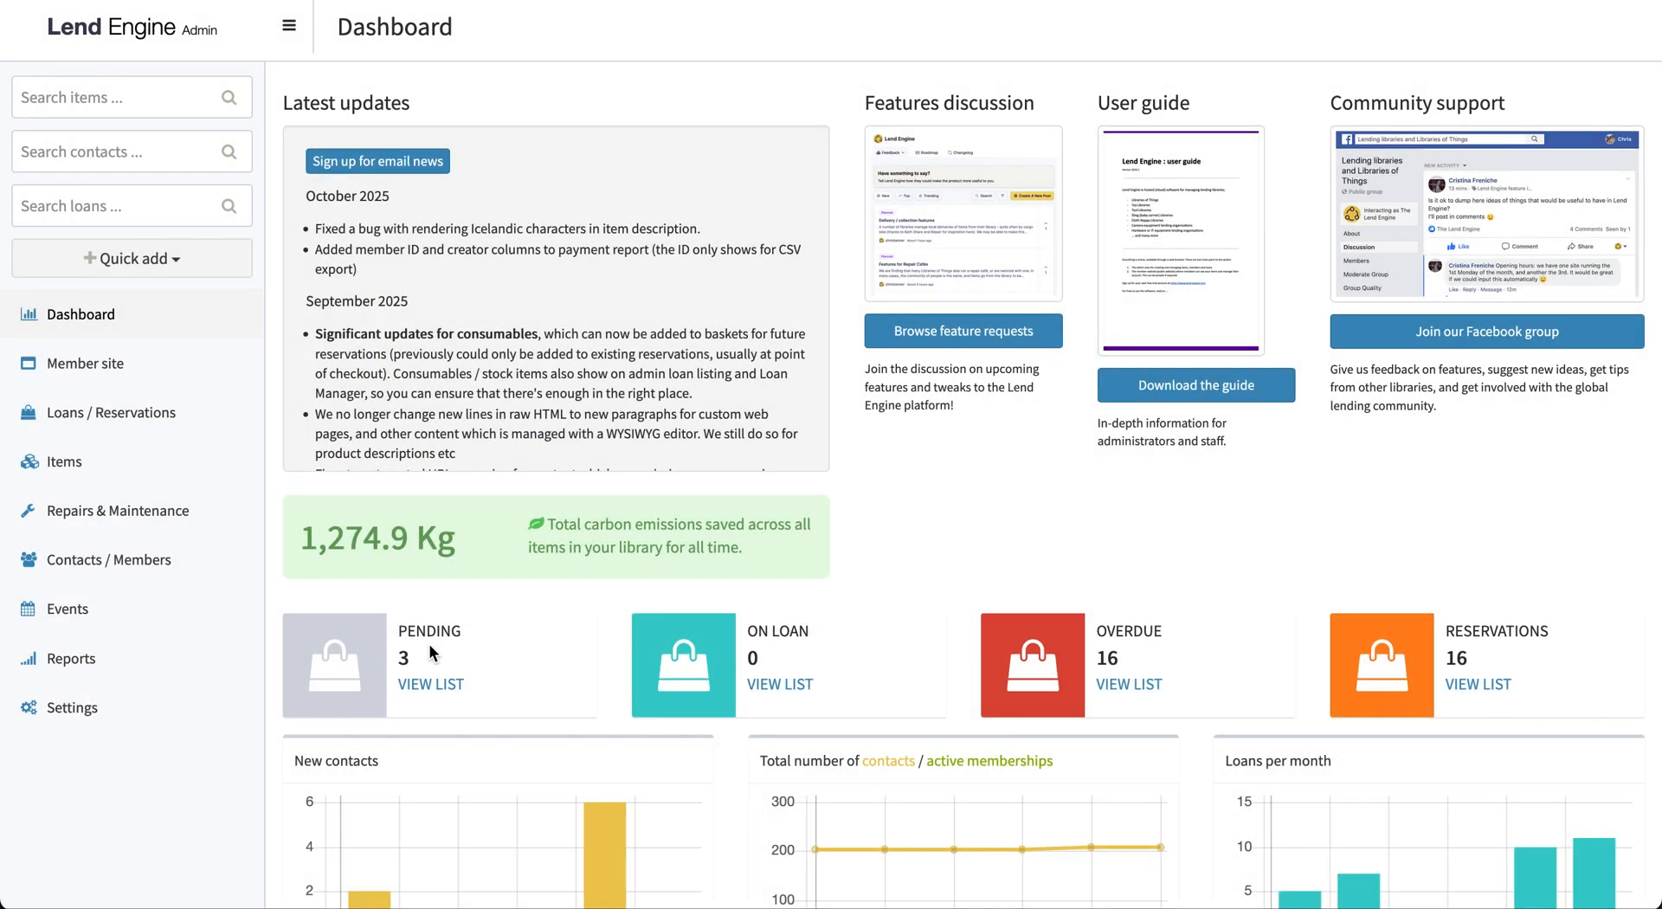
click(178, 467)
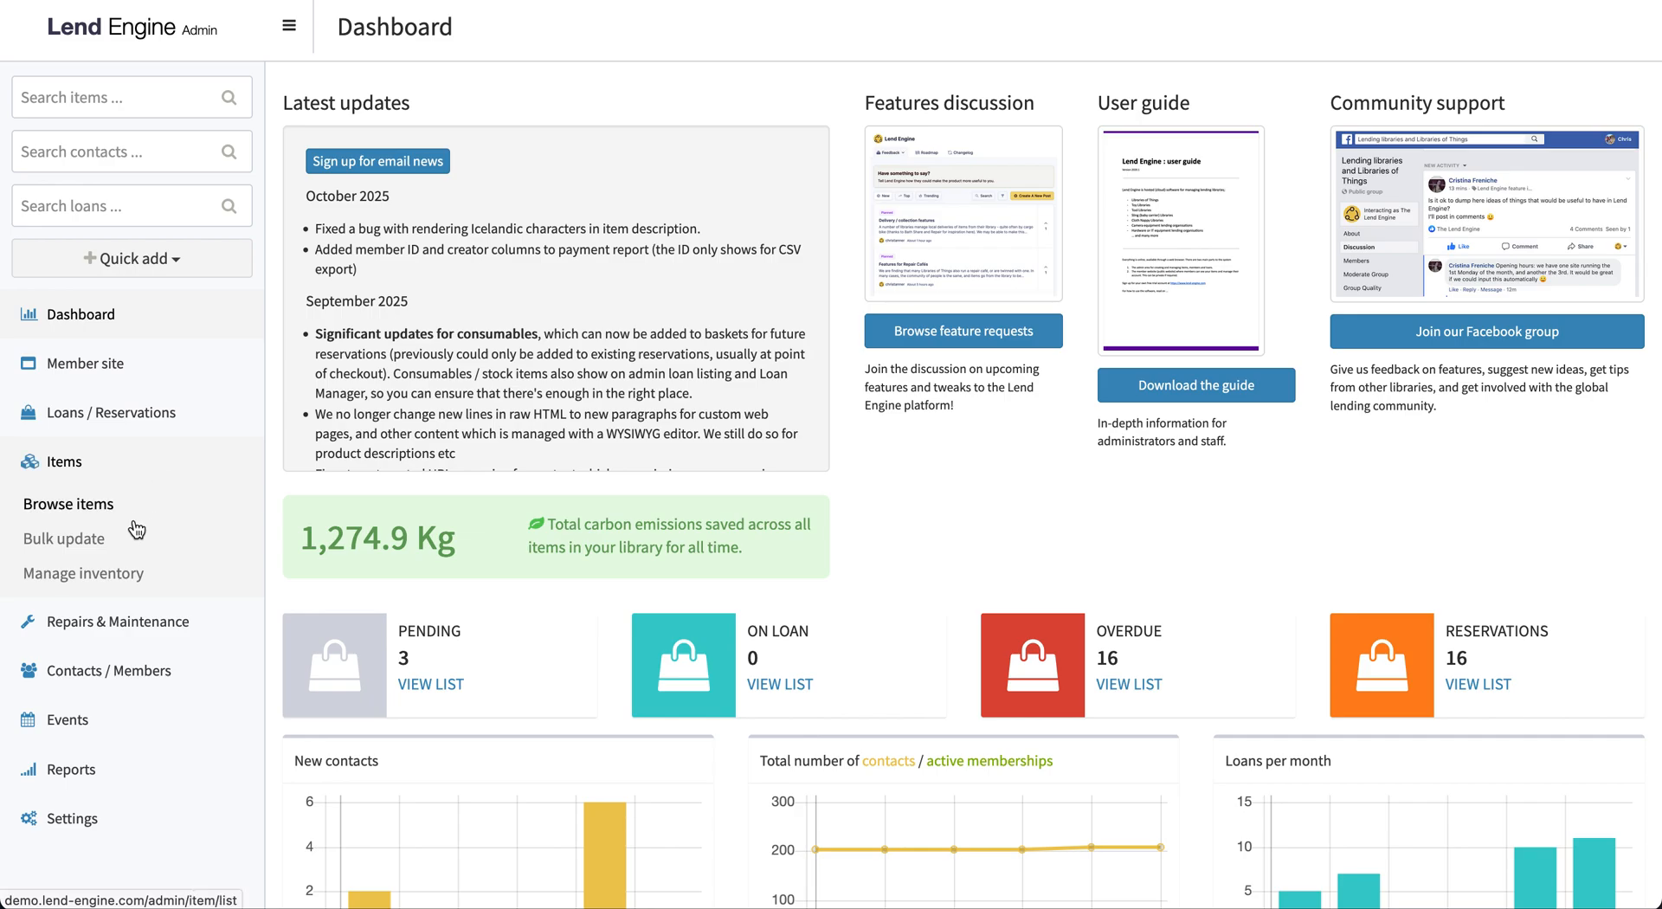
click(122, 576)
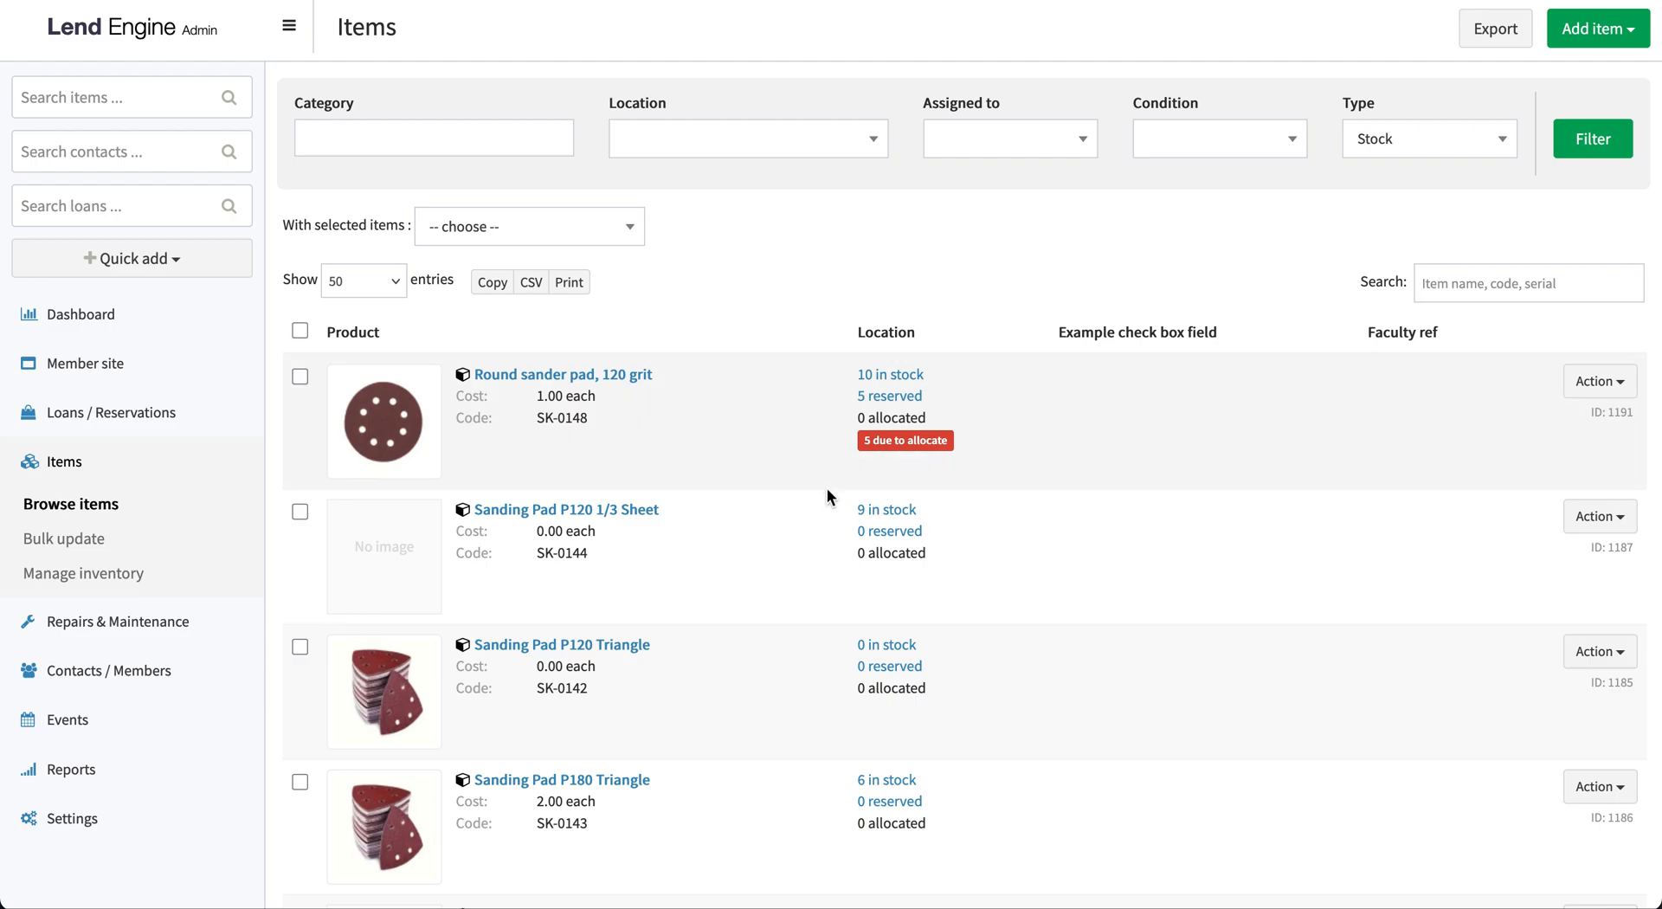
View the reservation holding the Round sander pad, 120 grit and open the pad's item record in the admin area
click(896, 397)
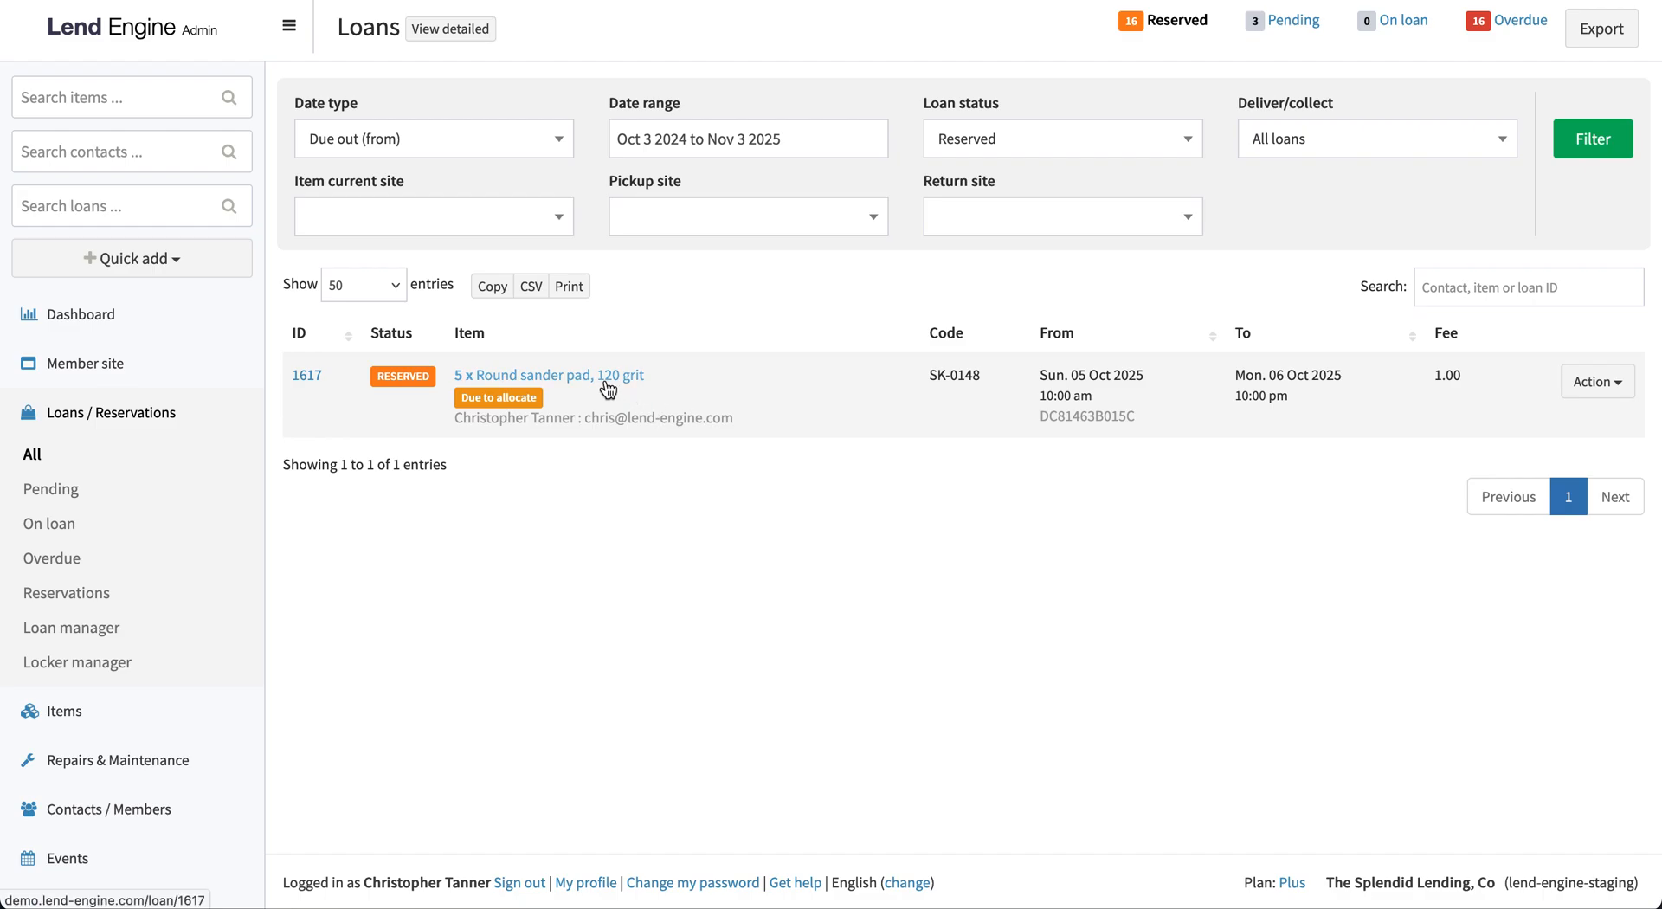
click(608, 385)
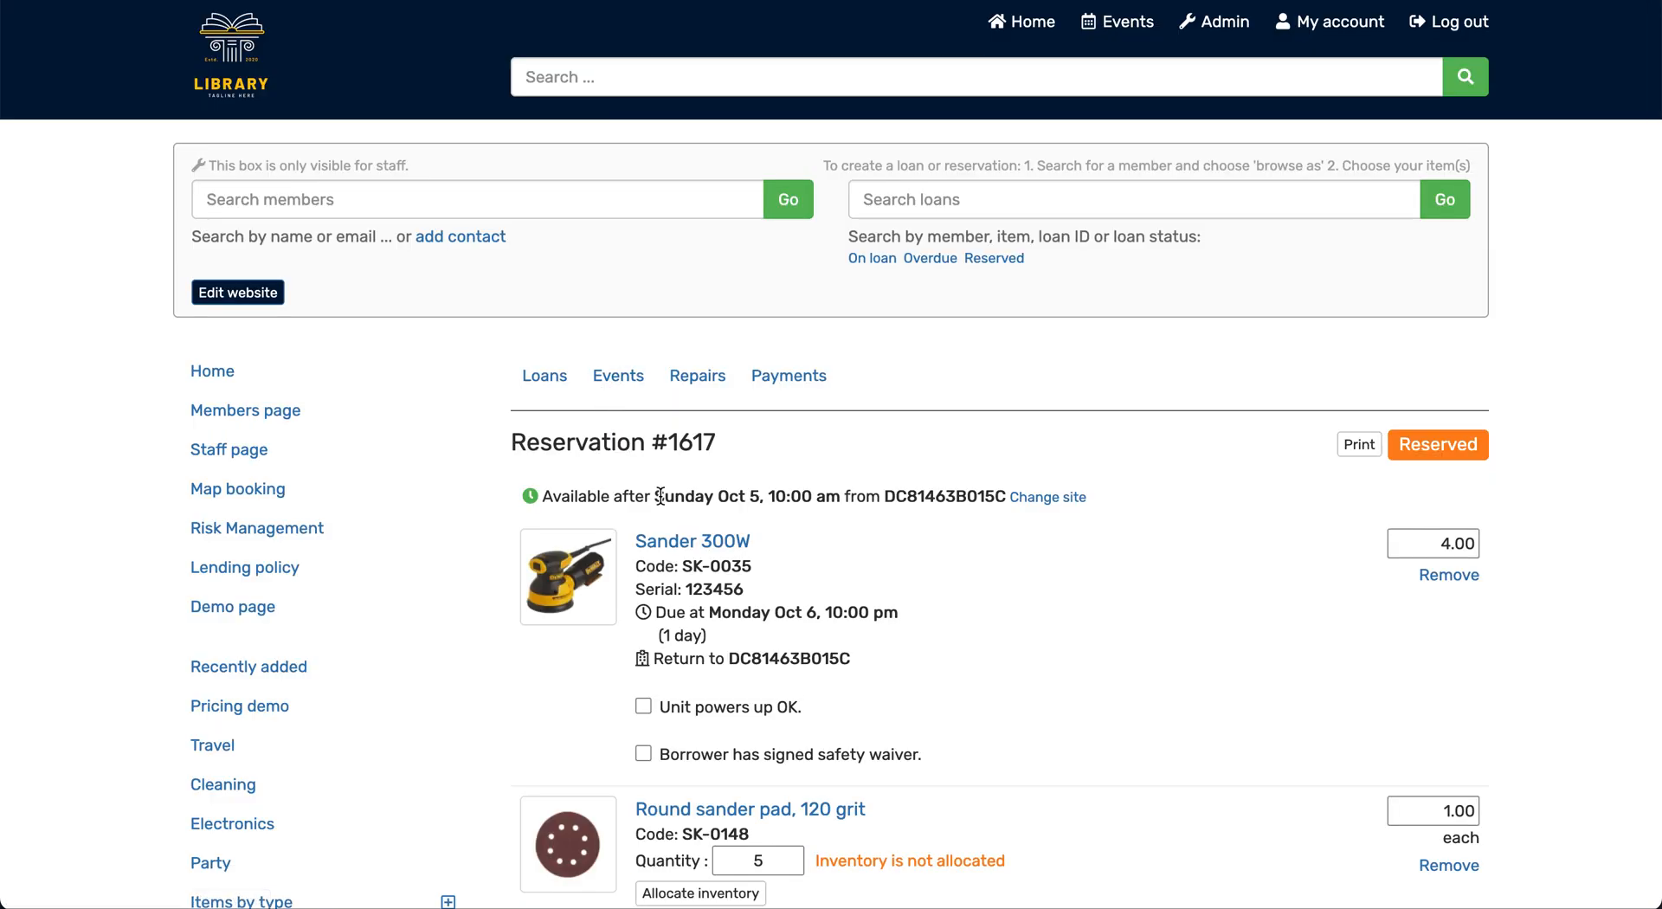
scroll(661, 495, down, 2)
click(705, 611)
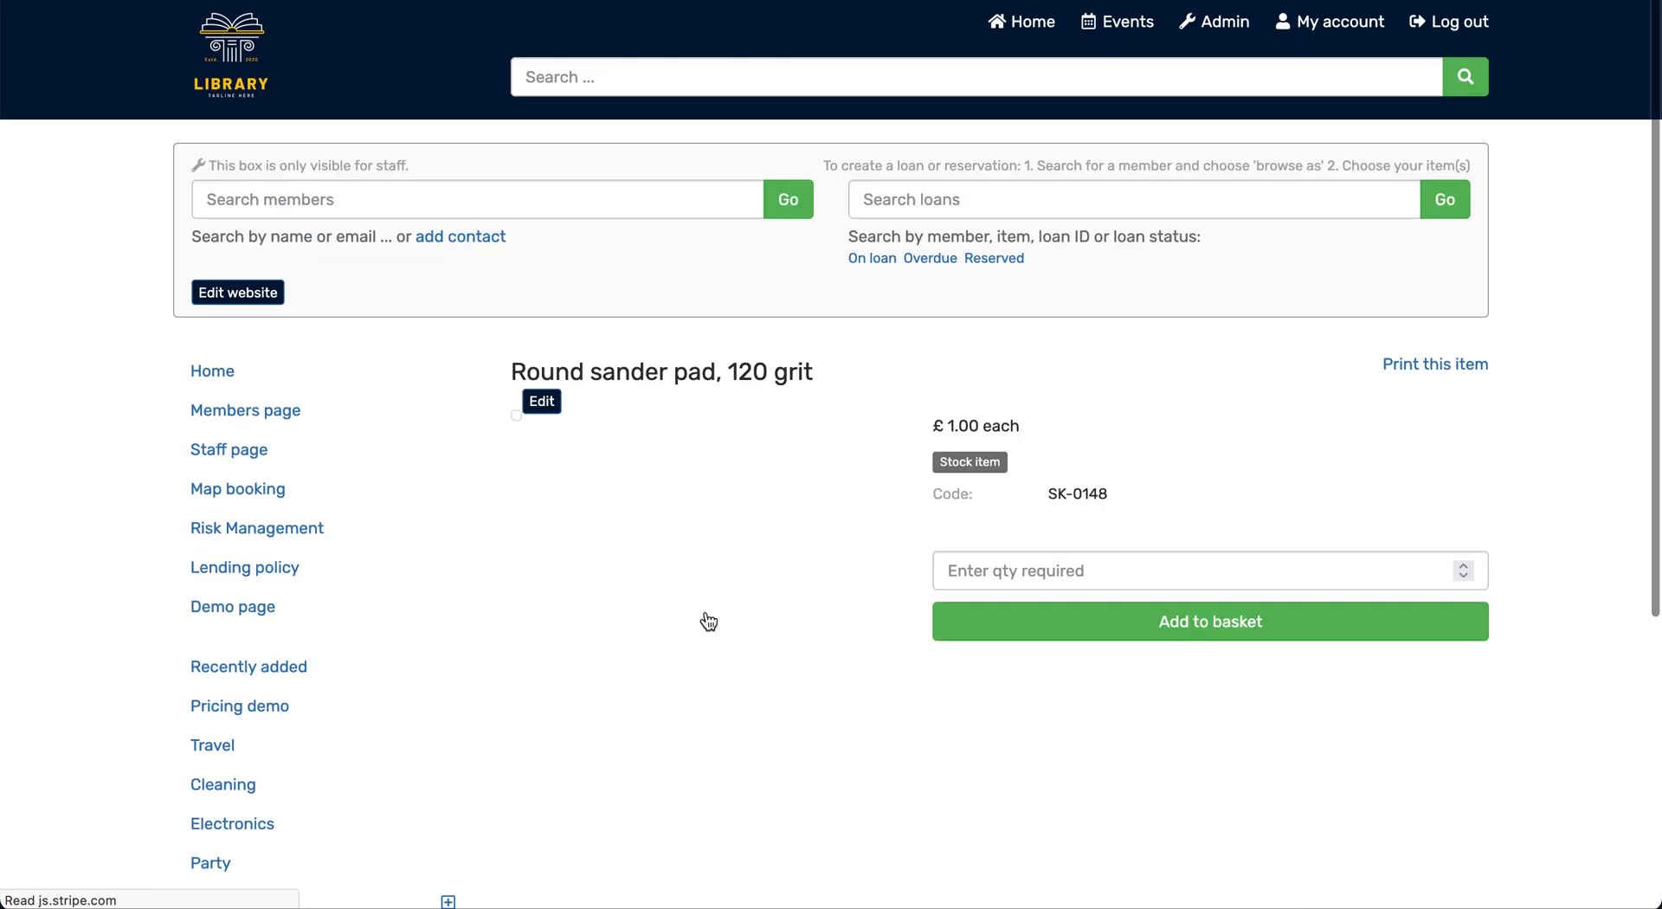
click(541, 765)
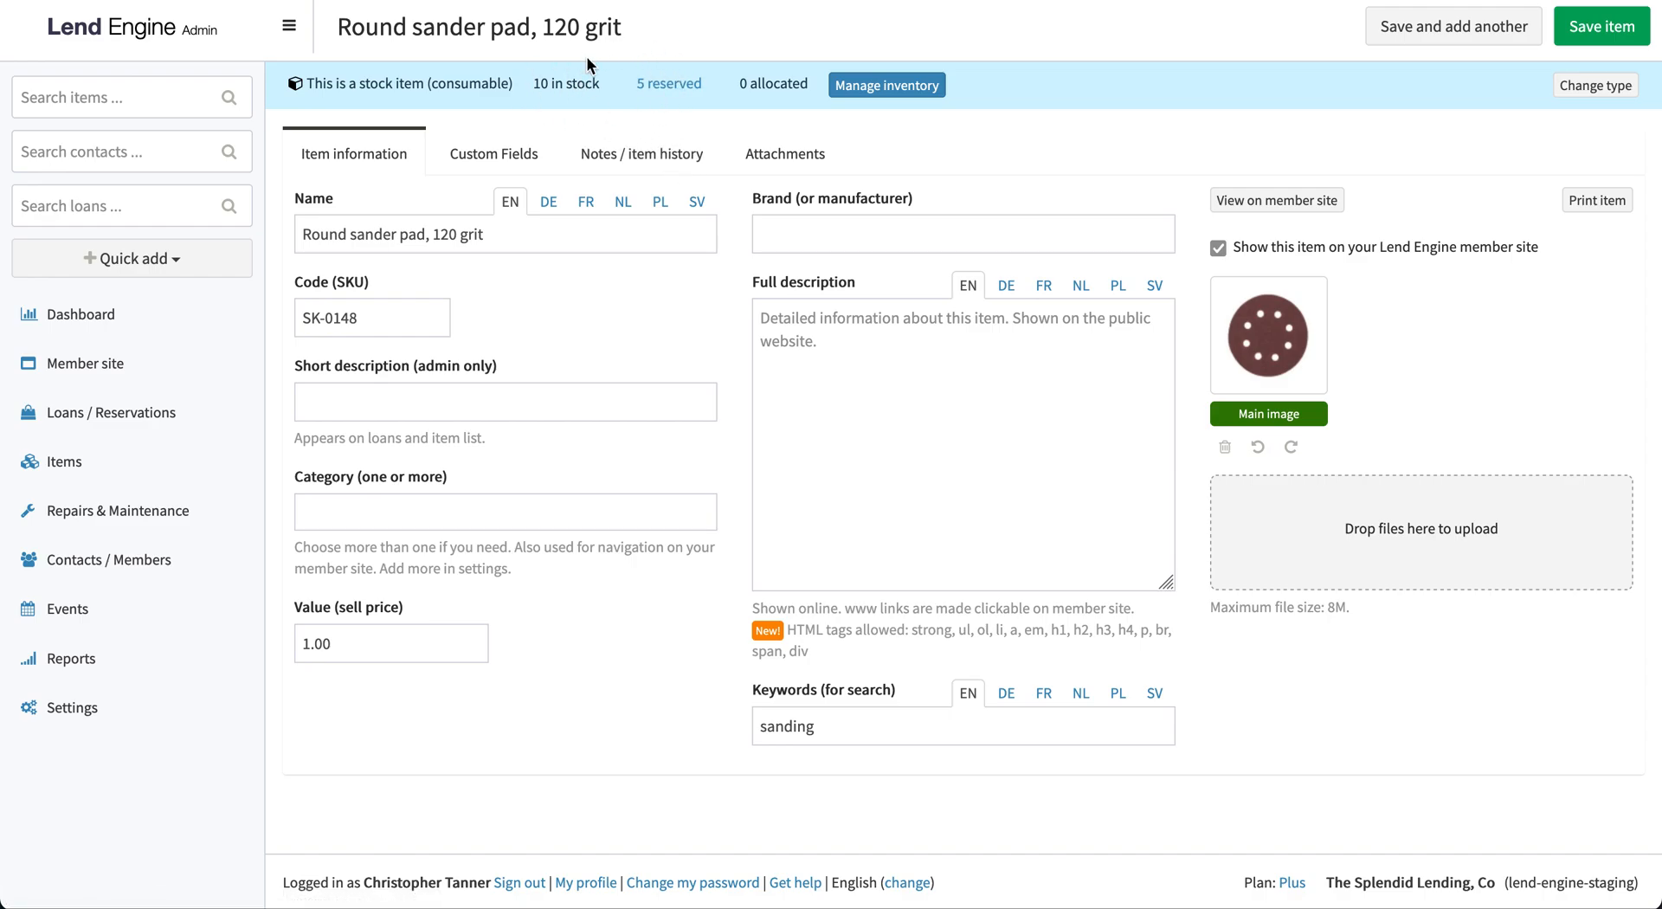
Show the Loan manager's collections for the next 7 days and allocate the 5 Round sander pads from the DC81463B015C Store room
click(136, 413)
click(111, 631)
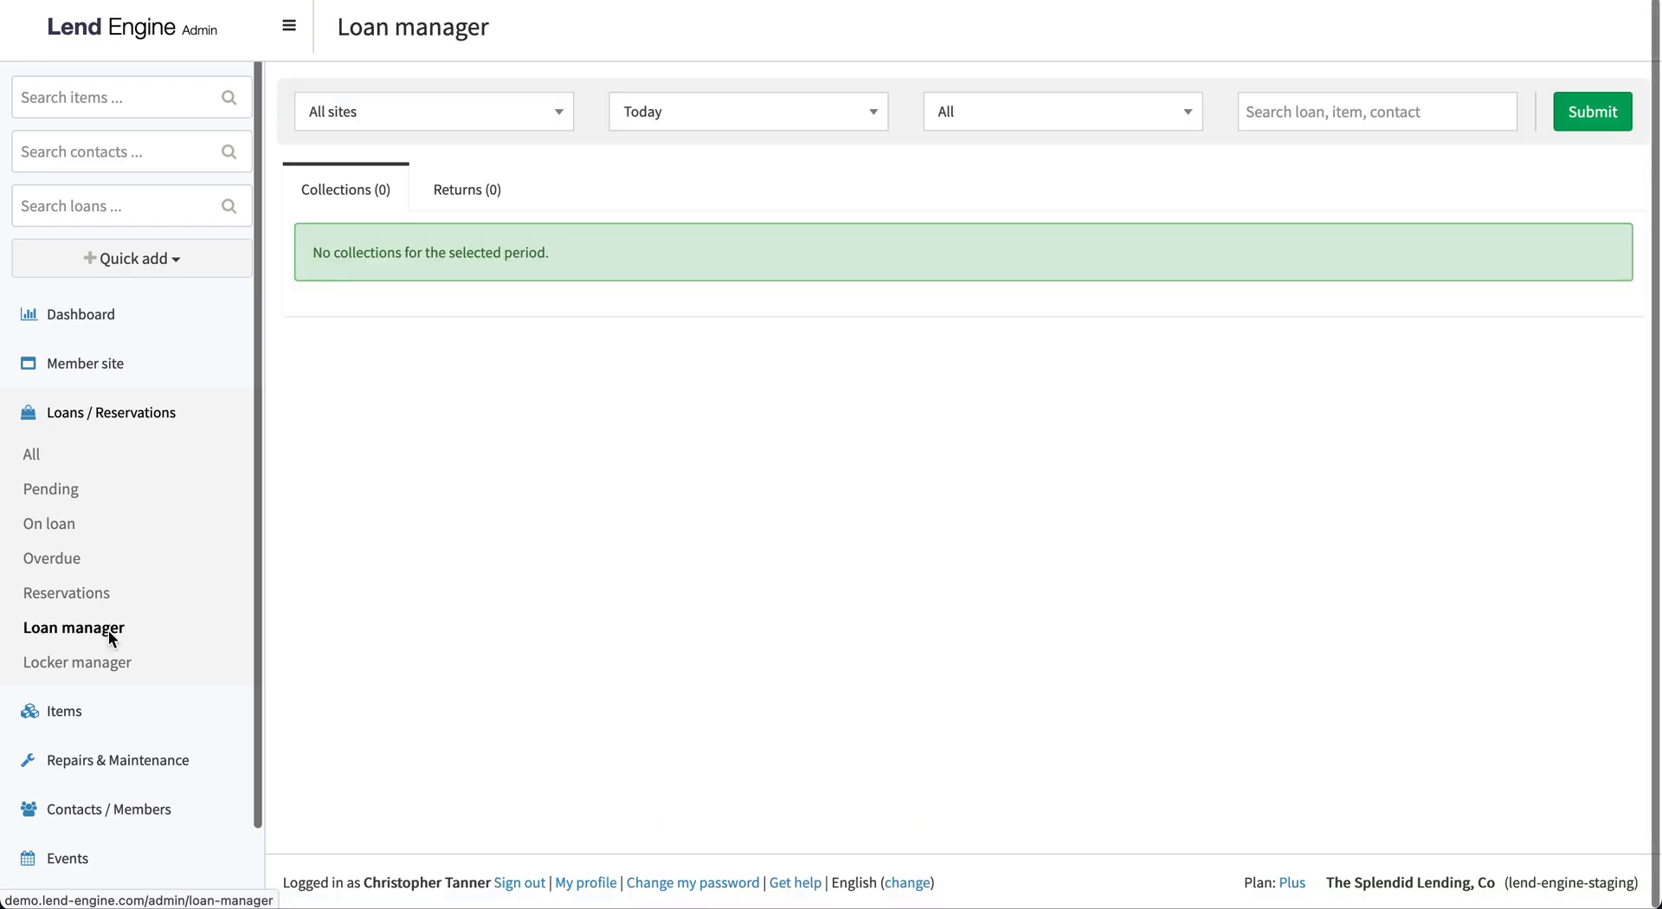
click(714, 111)
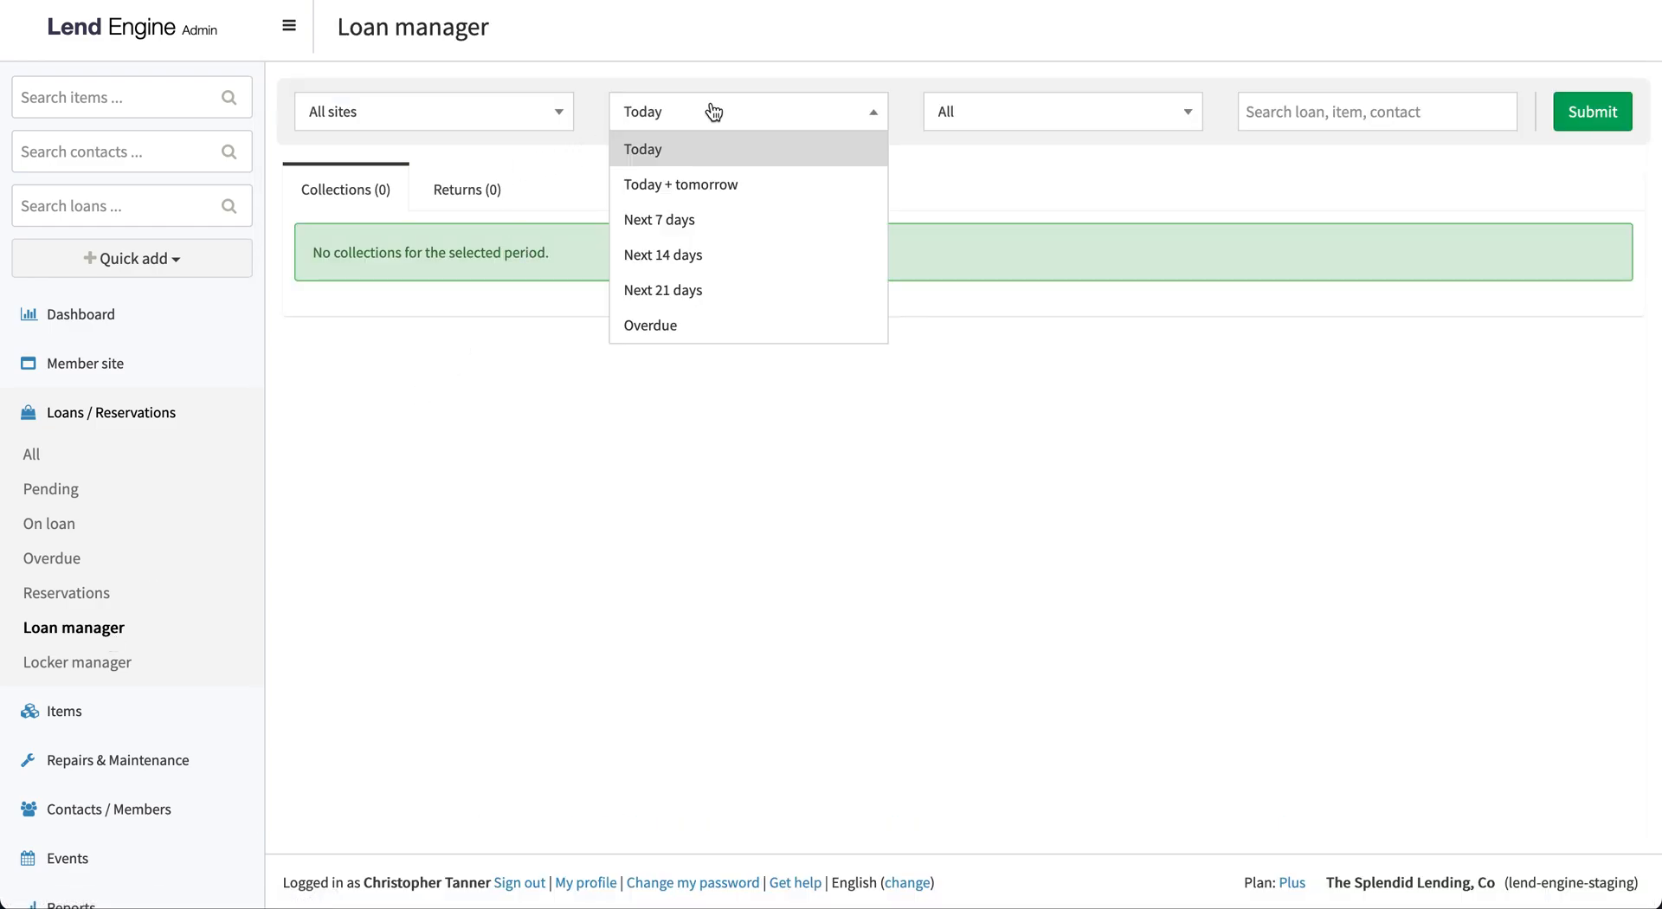
click(715, 220)
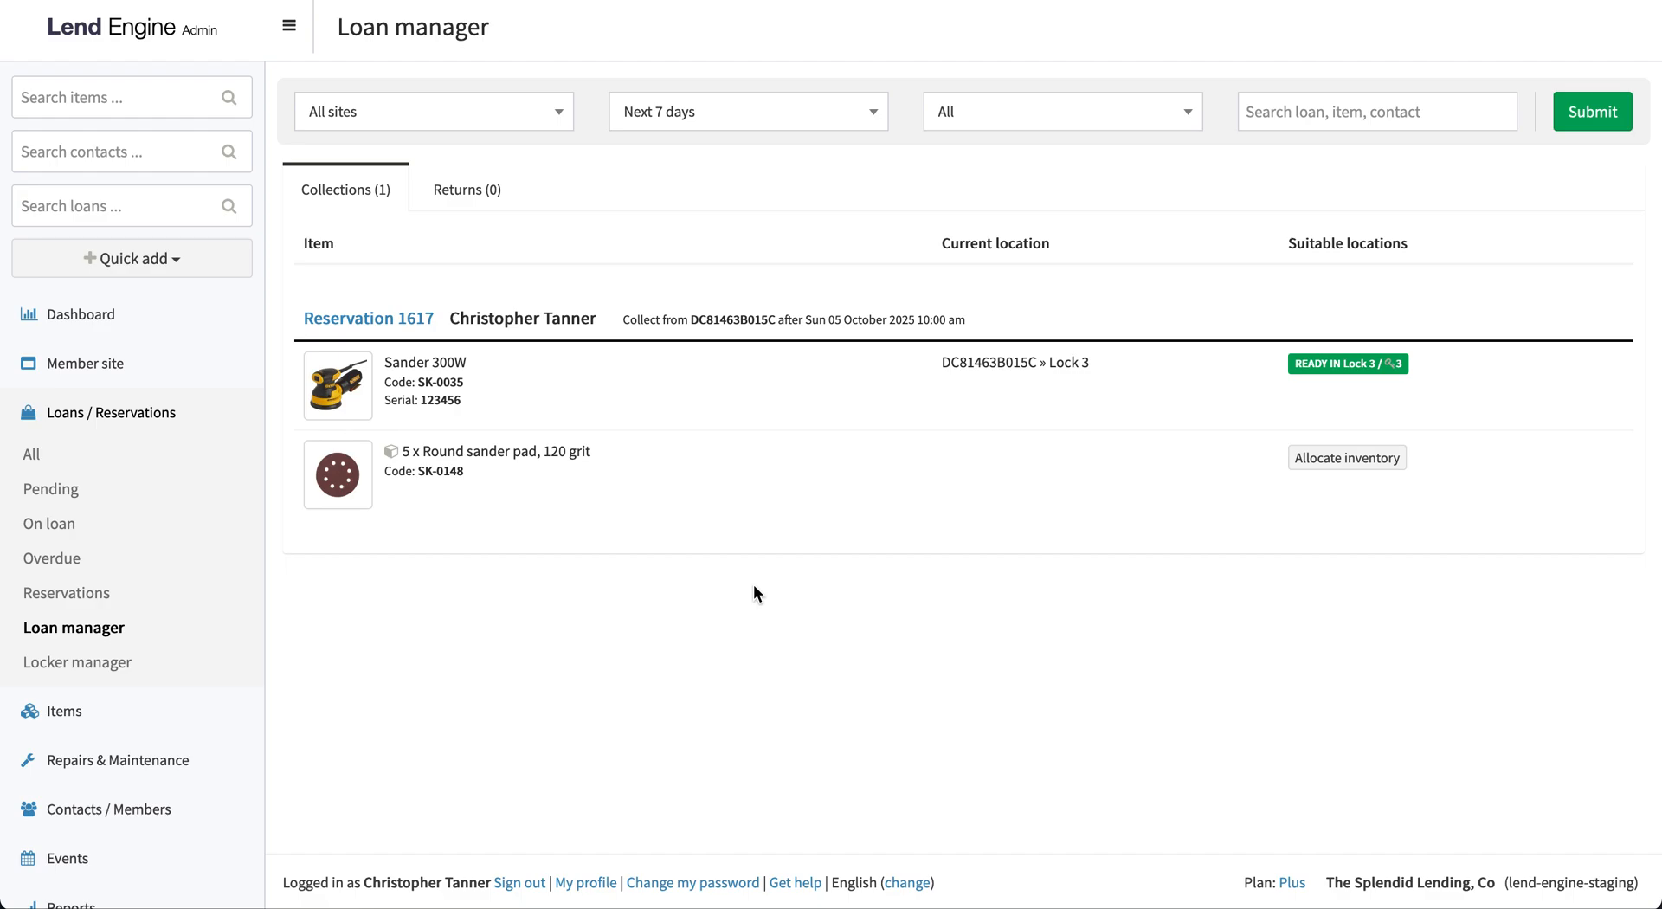
click(1355, 468)
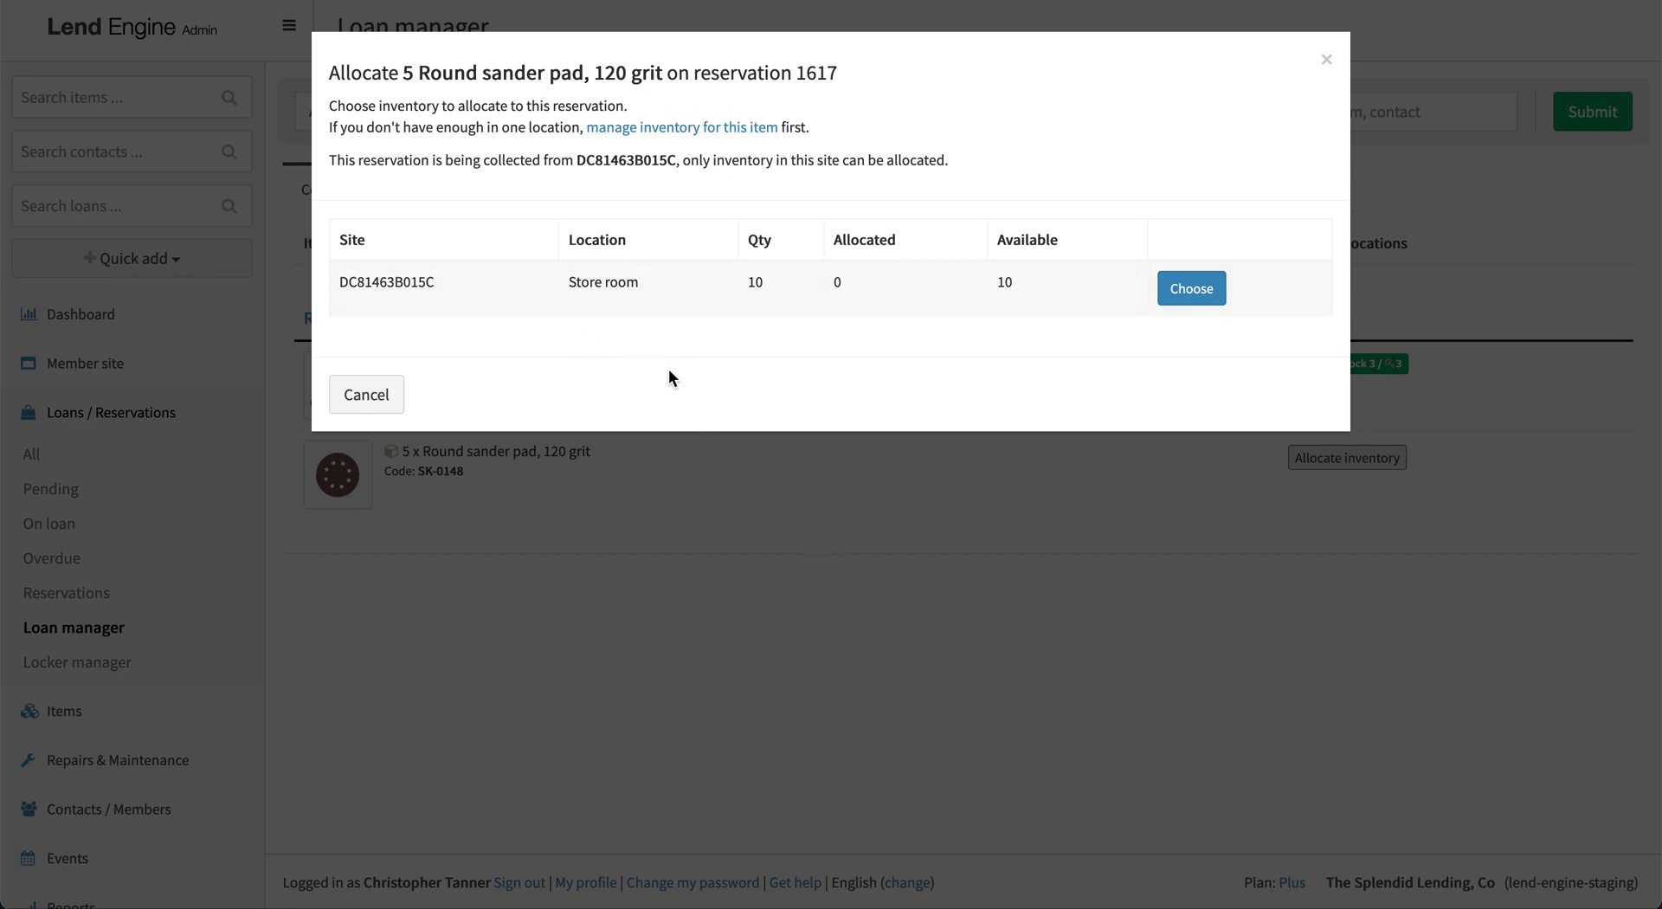
click(1184, 288)
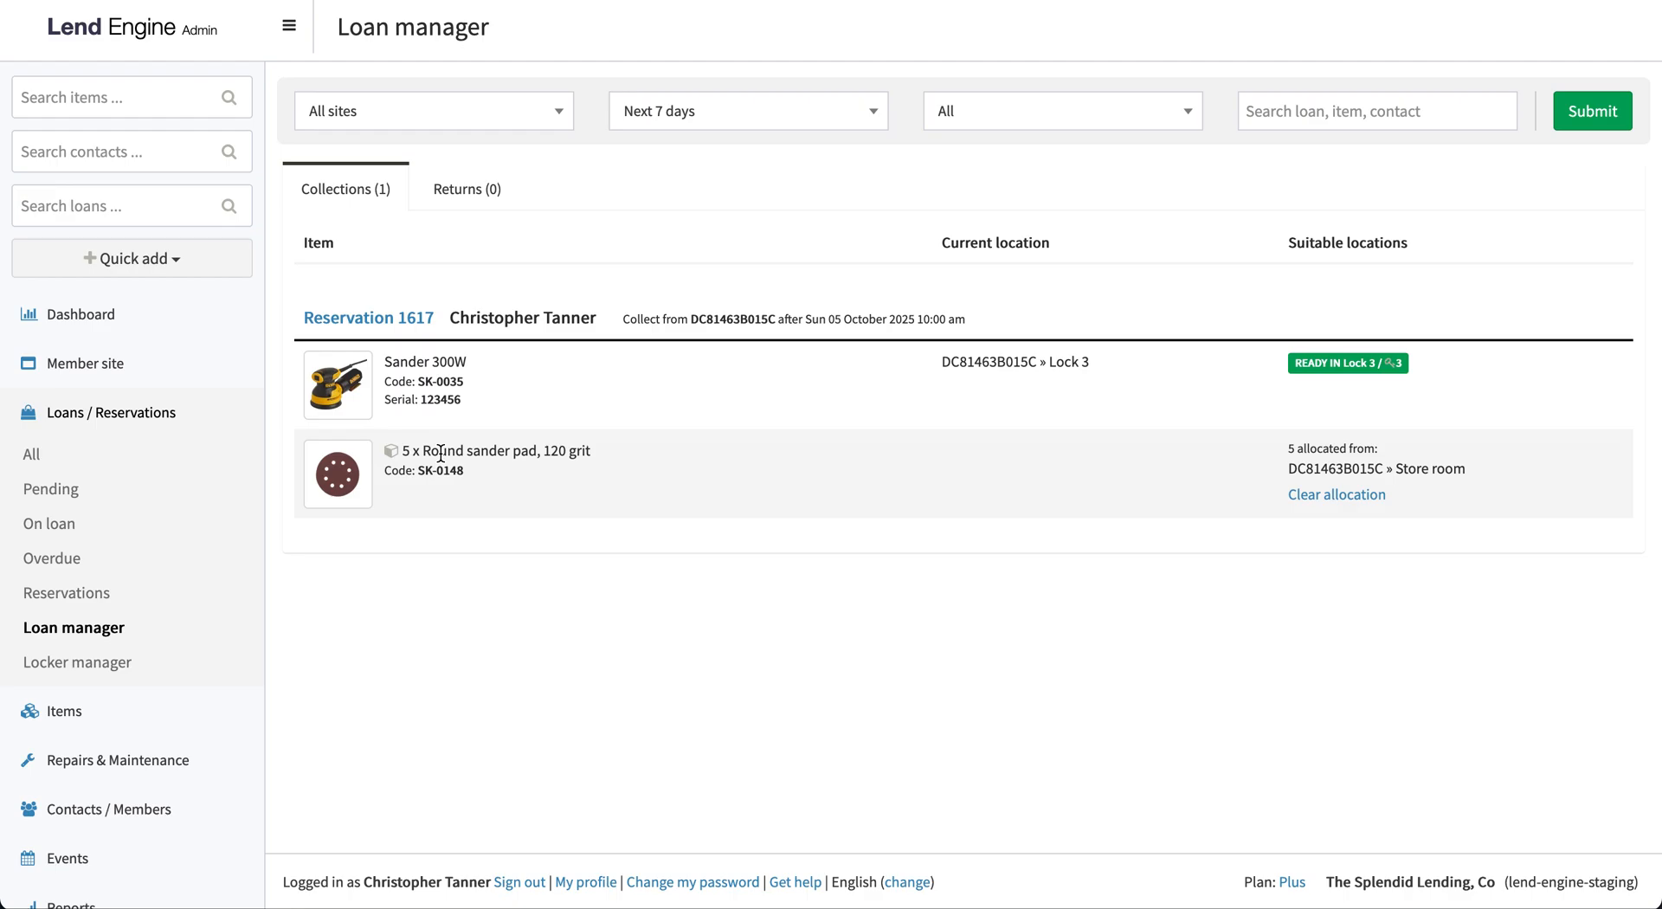
Open the Sander 300W reservation, confirm that the unit powers up and the safety waiver is signed, and check out the items
click(399, 320)
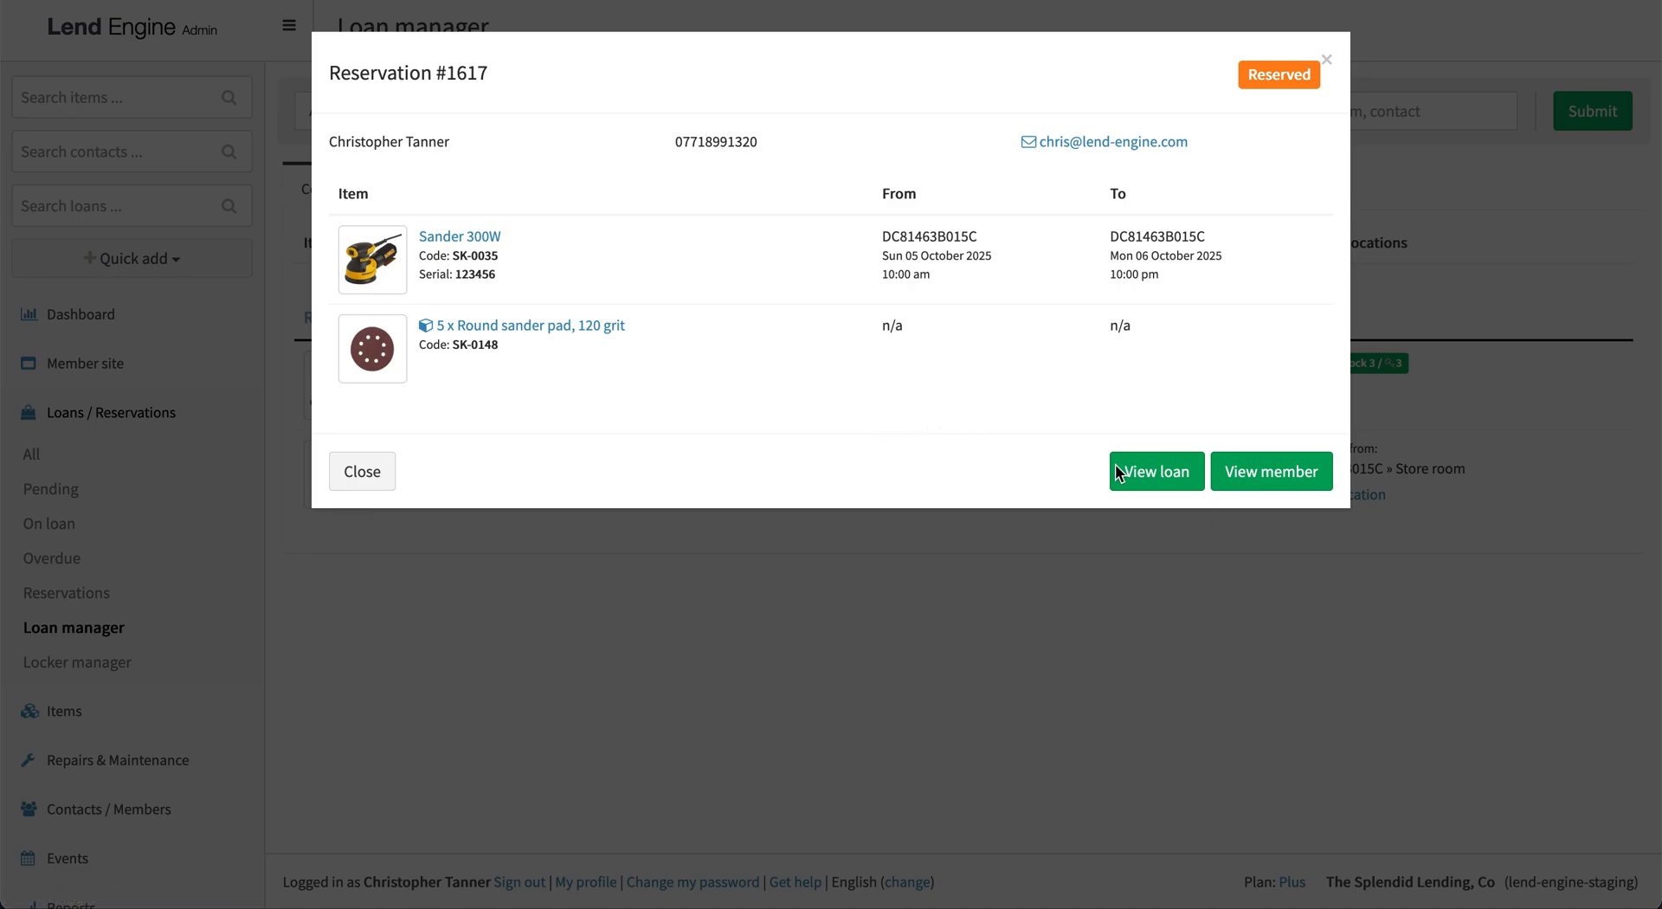
click(1141, 475)
scroll(1139, 475, down, 5)
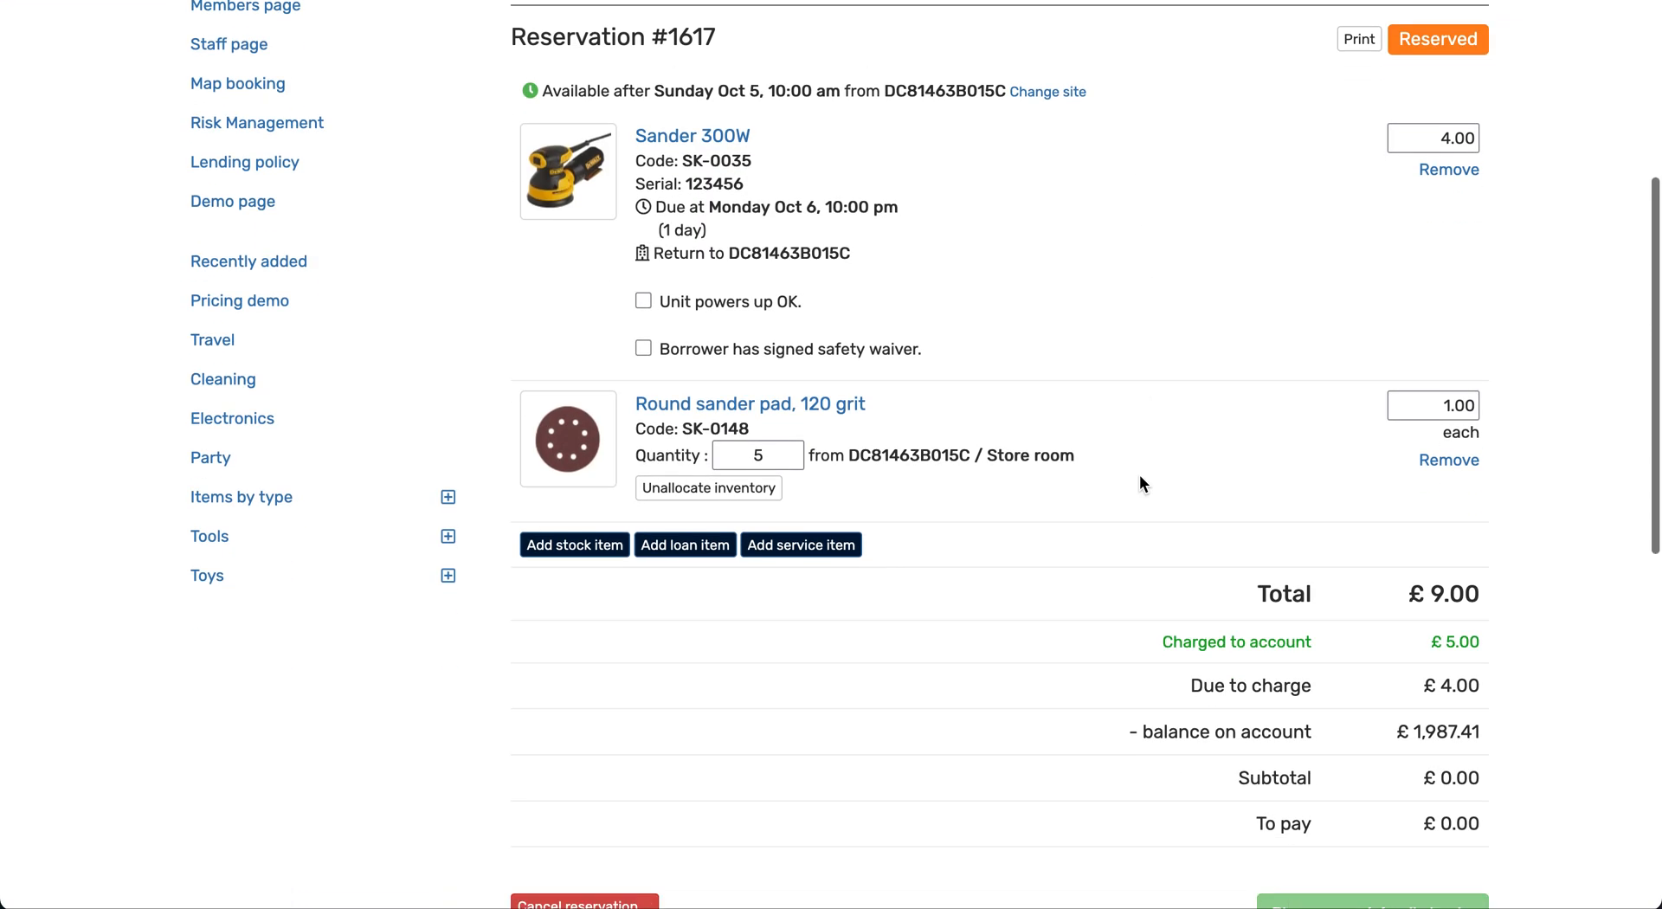
click(750, 286)
click(770, 332)
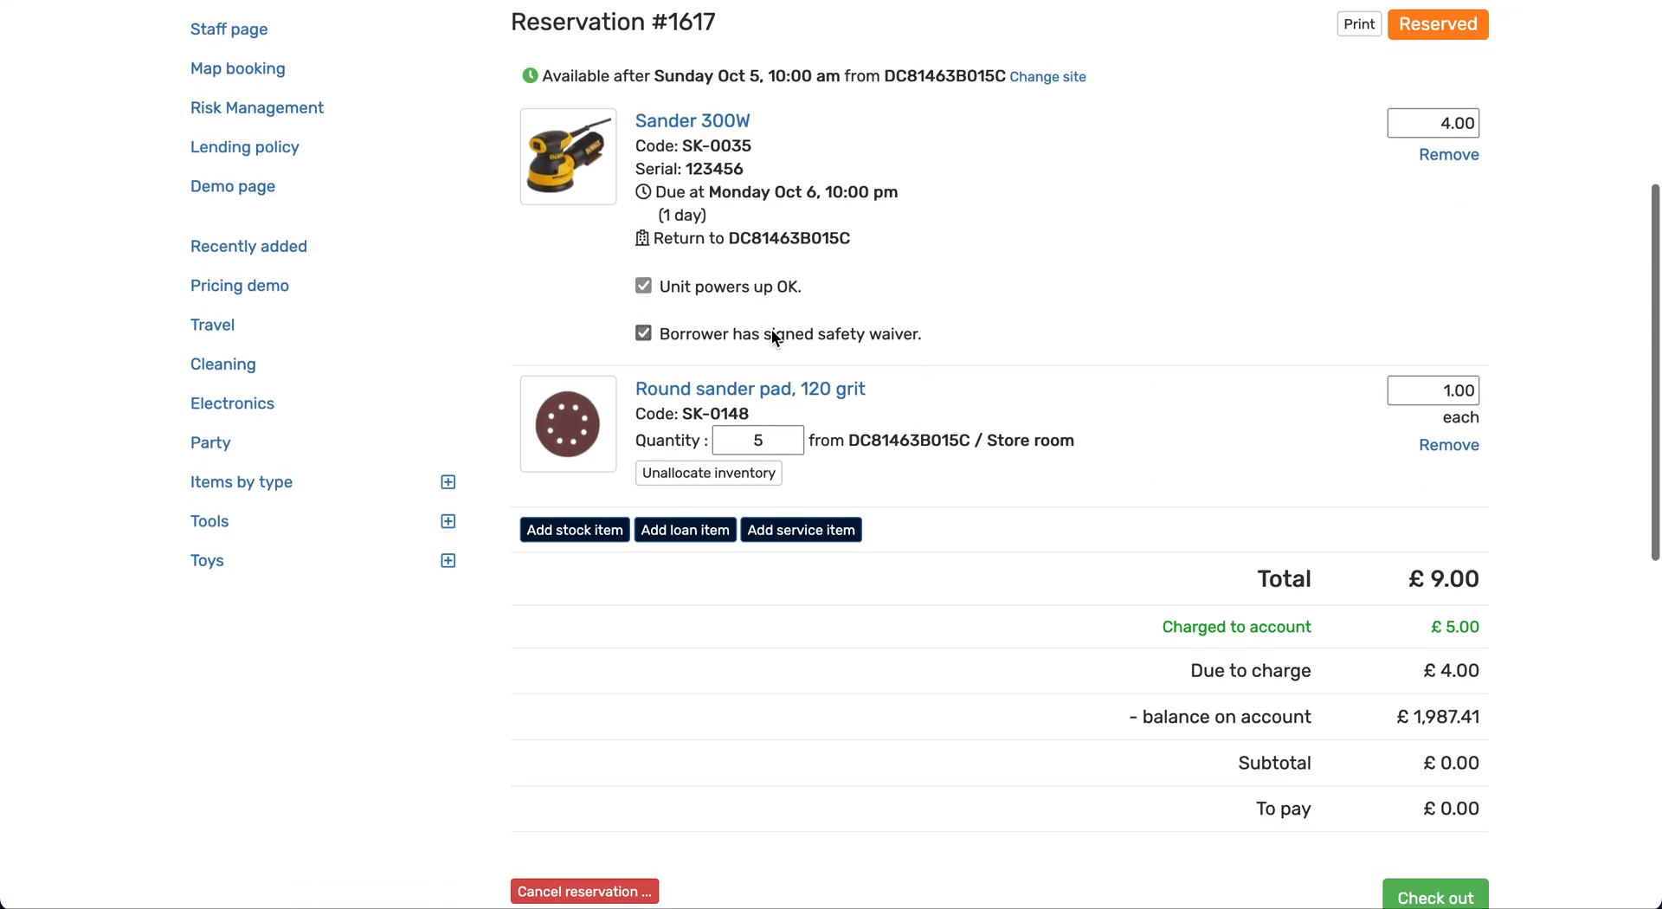
scroll(970, 327, down, 2)
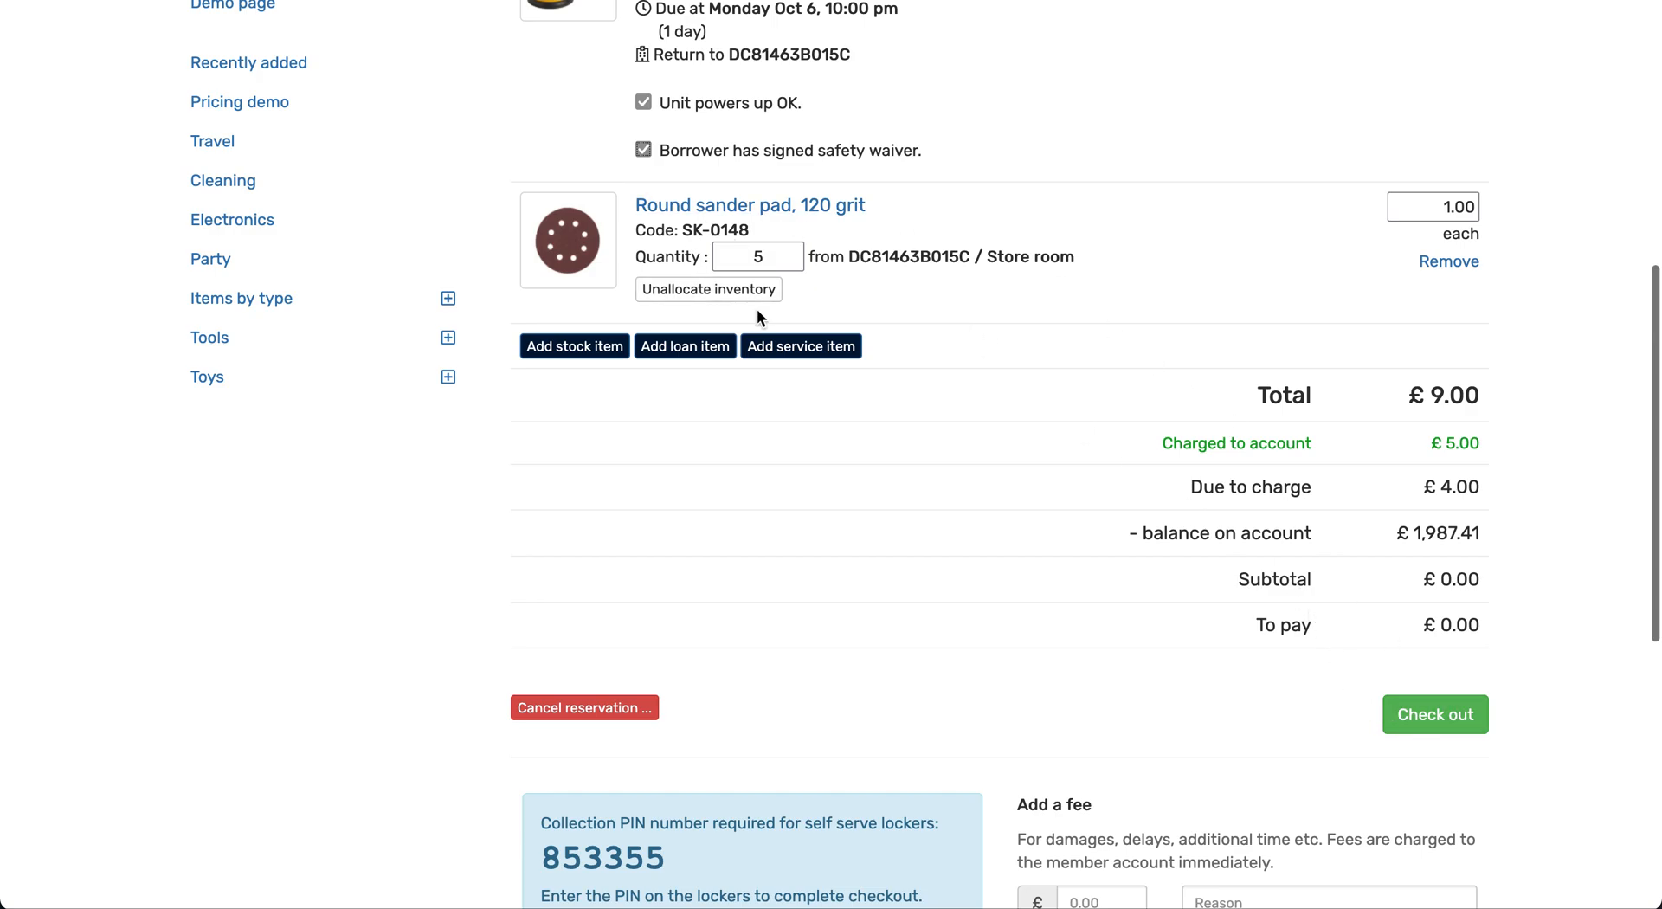
click(1437, 723)
Open the Round sander pad, 120 grit item record from the loan and review its inventory quantities by location
scroll(1050, 500, down, 1)
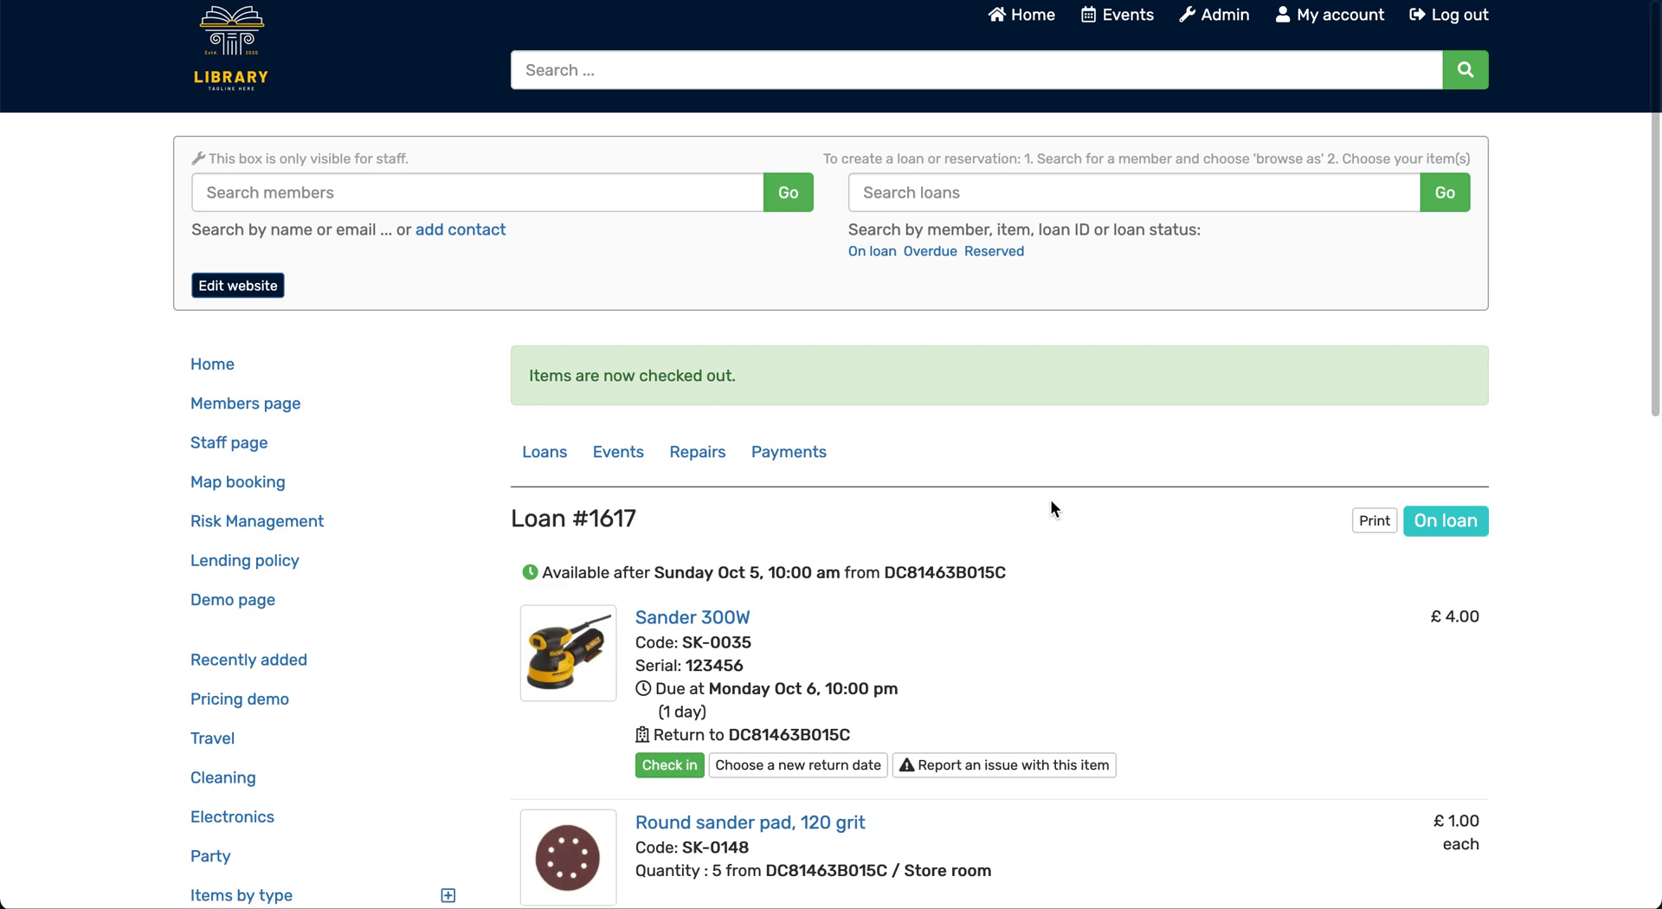
click(788, 713)
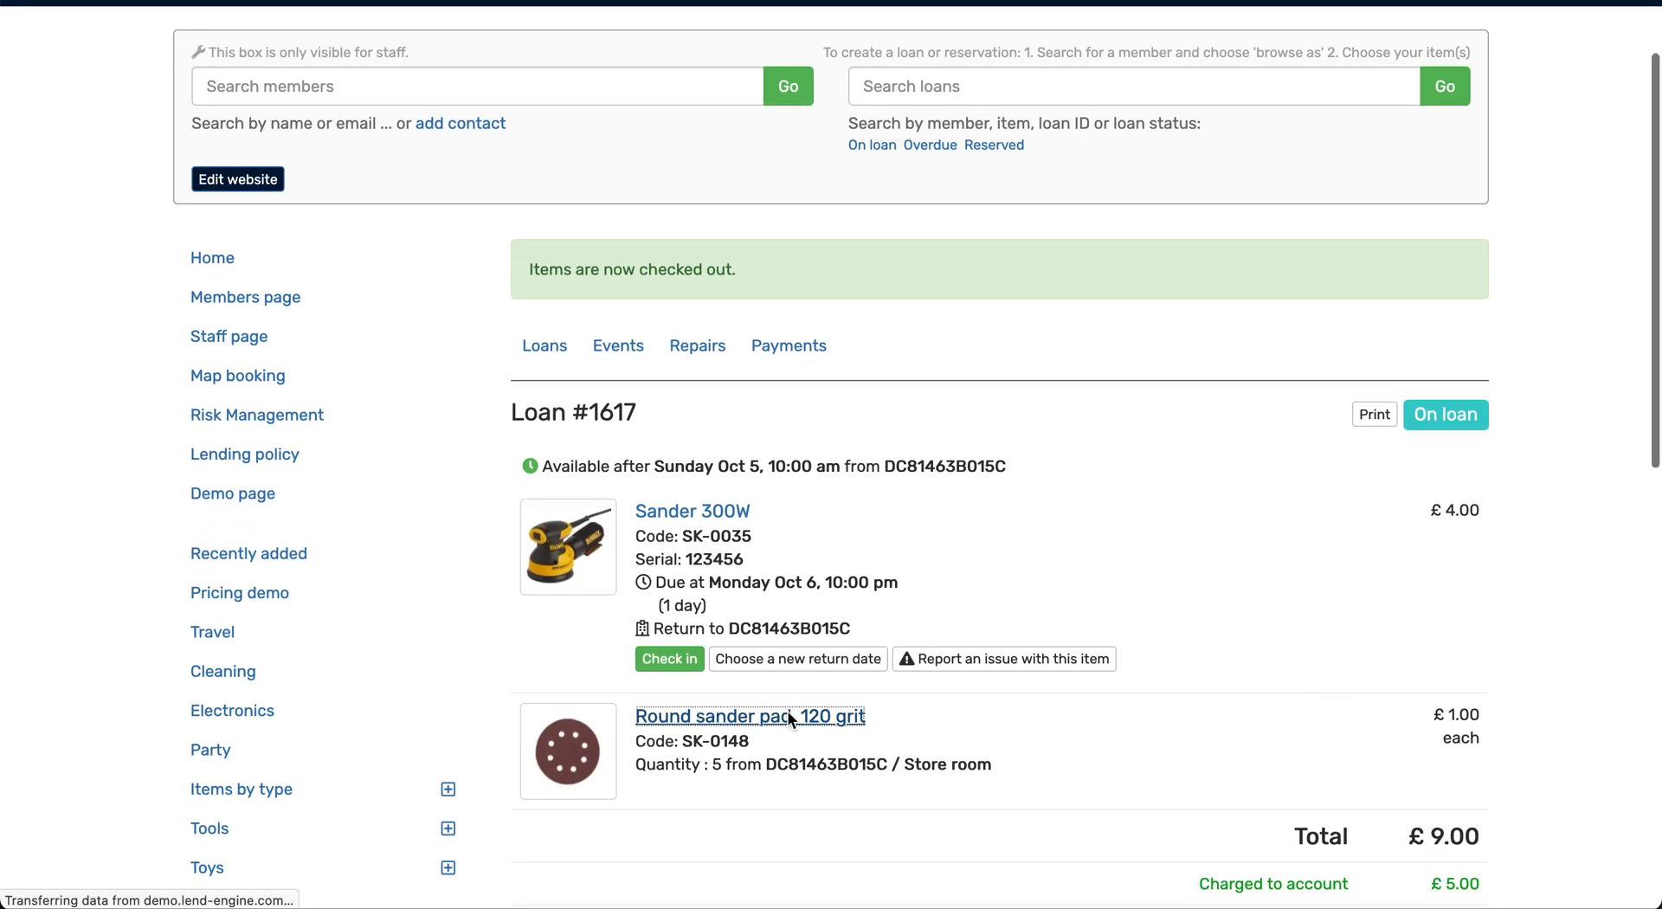
click(546, 762)
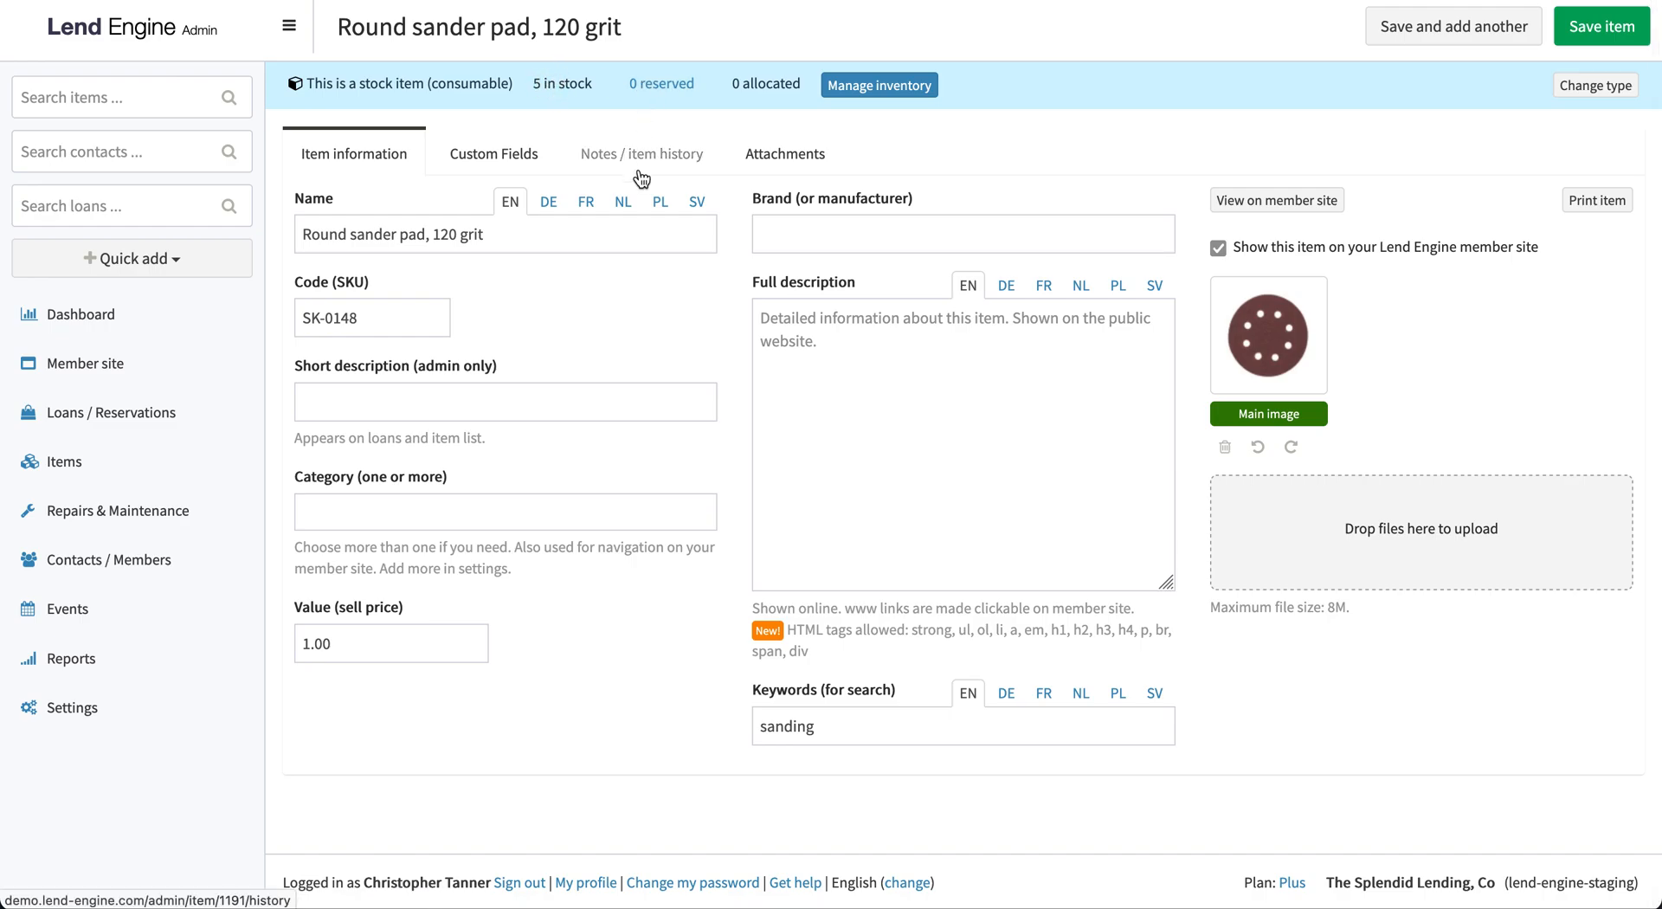
click(897, 84)
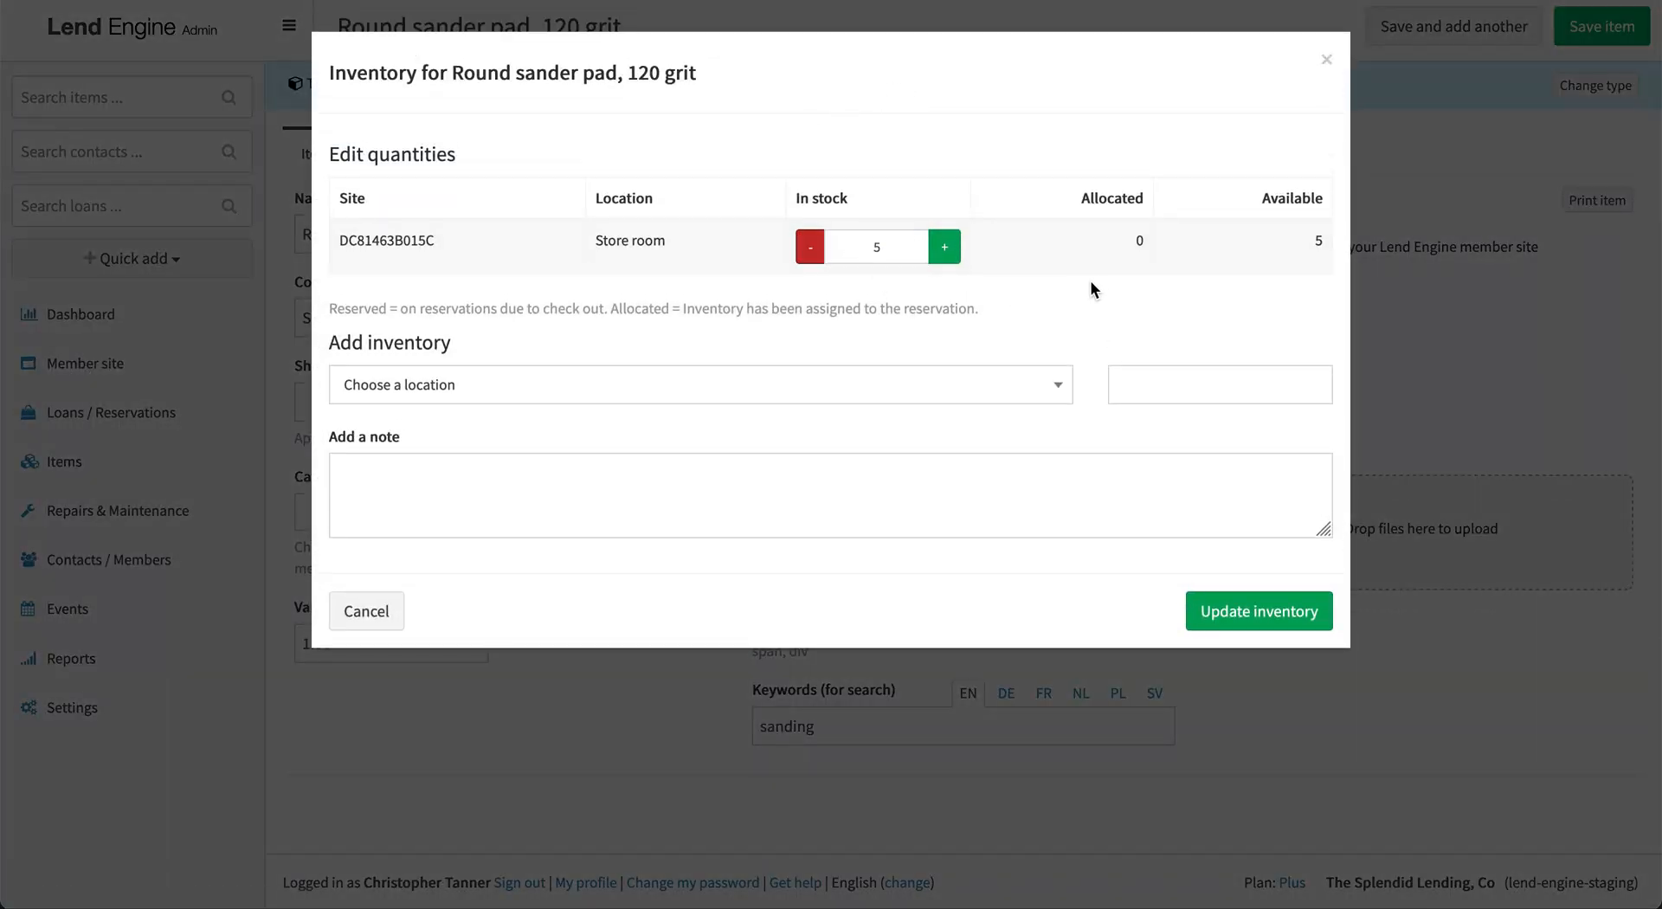
click(1325, 65)
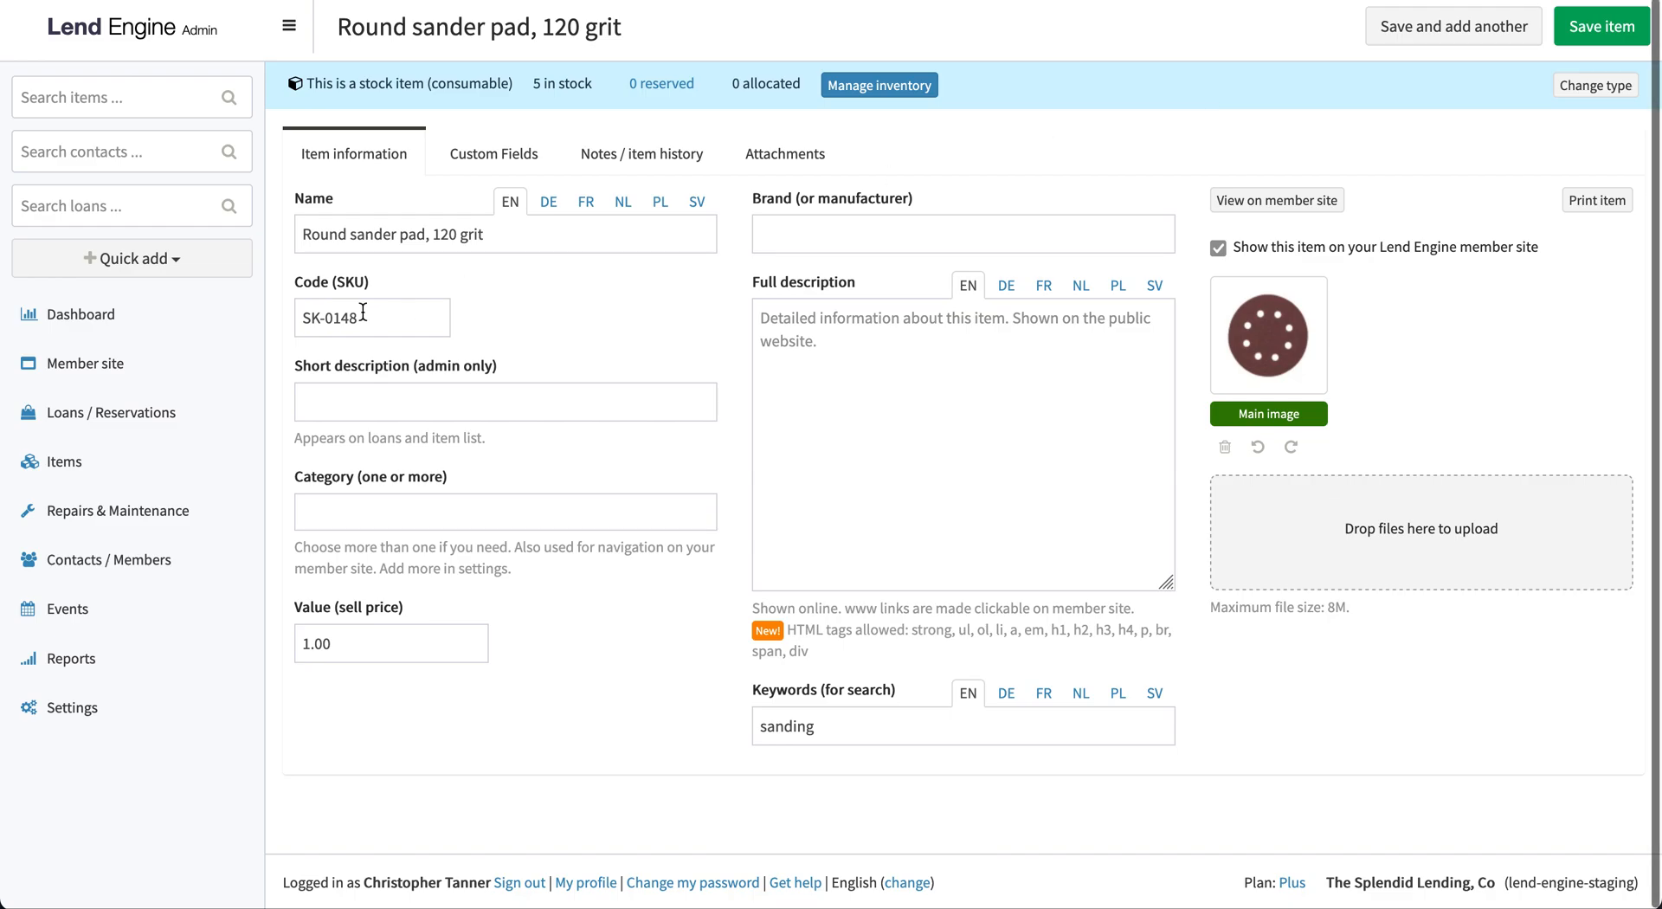
Open the Sander 300W loan from the list of all loans and start checking in the sander
click(123, 415)
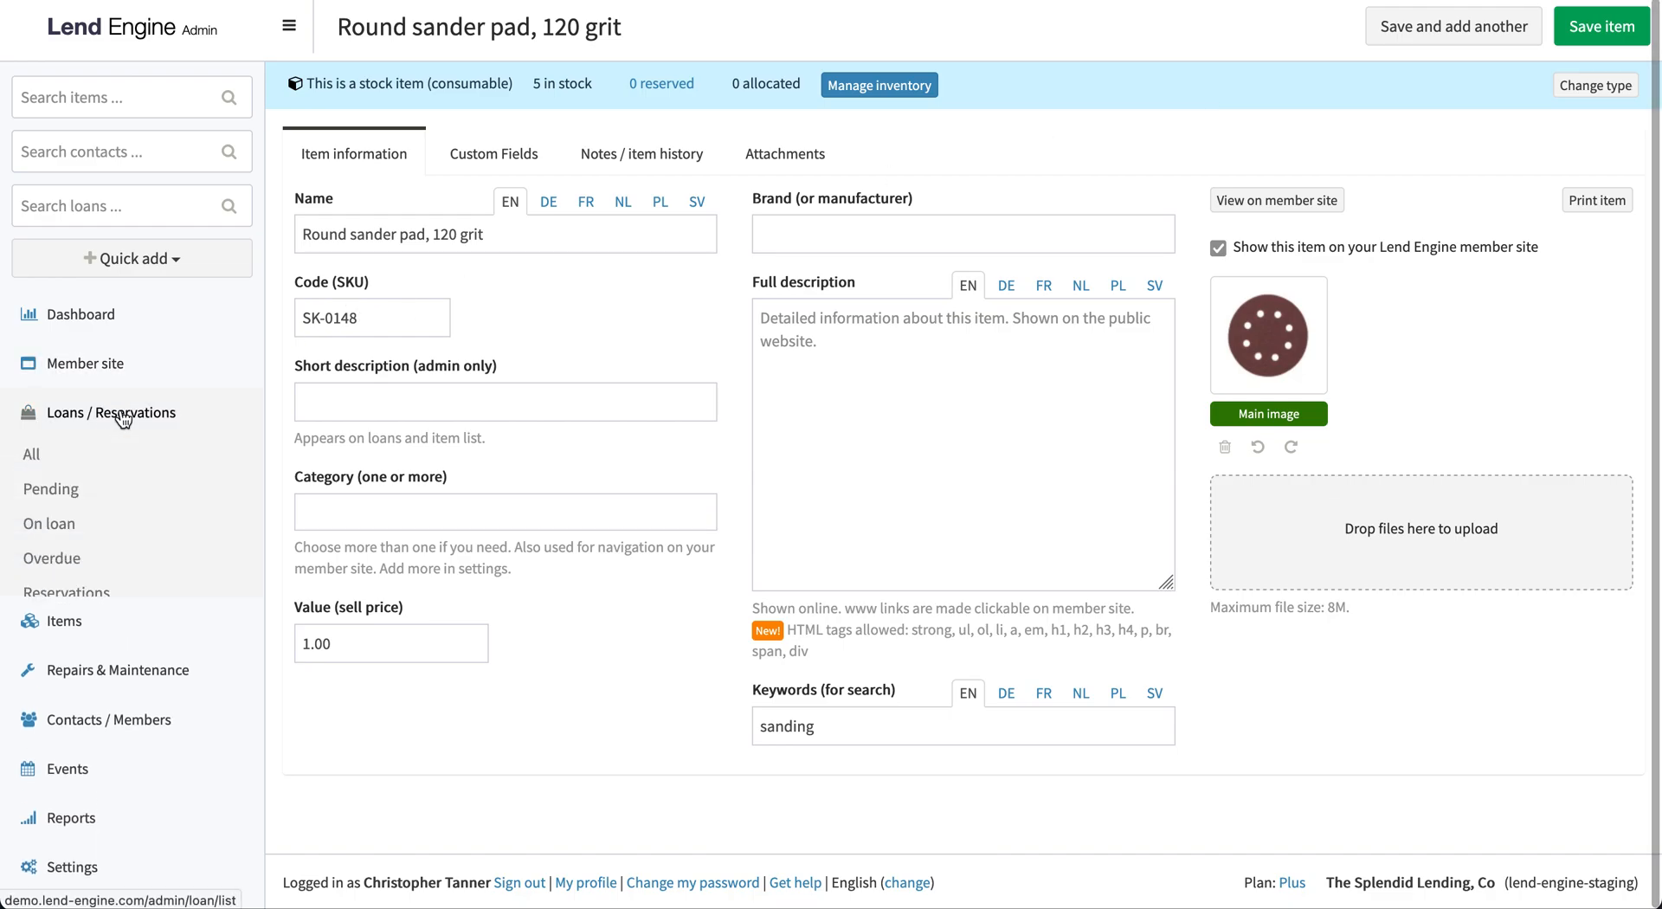
click(94, 457)
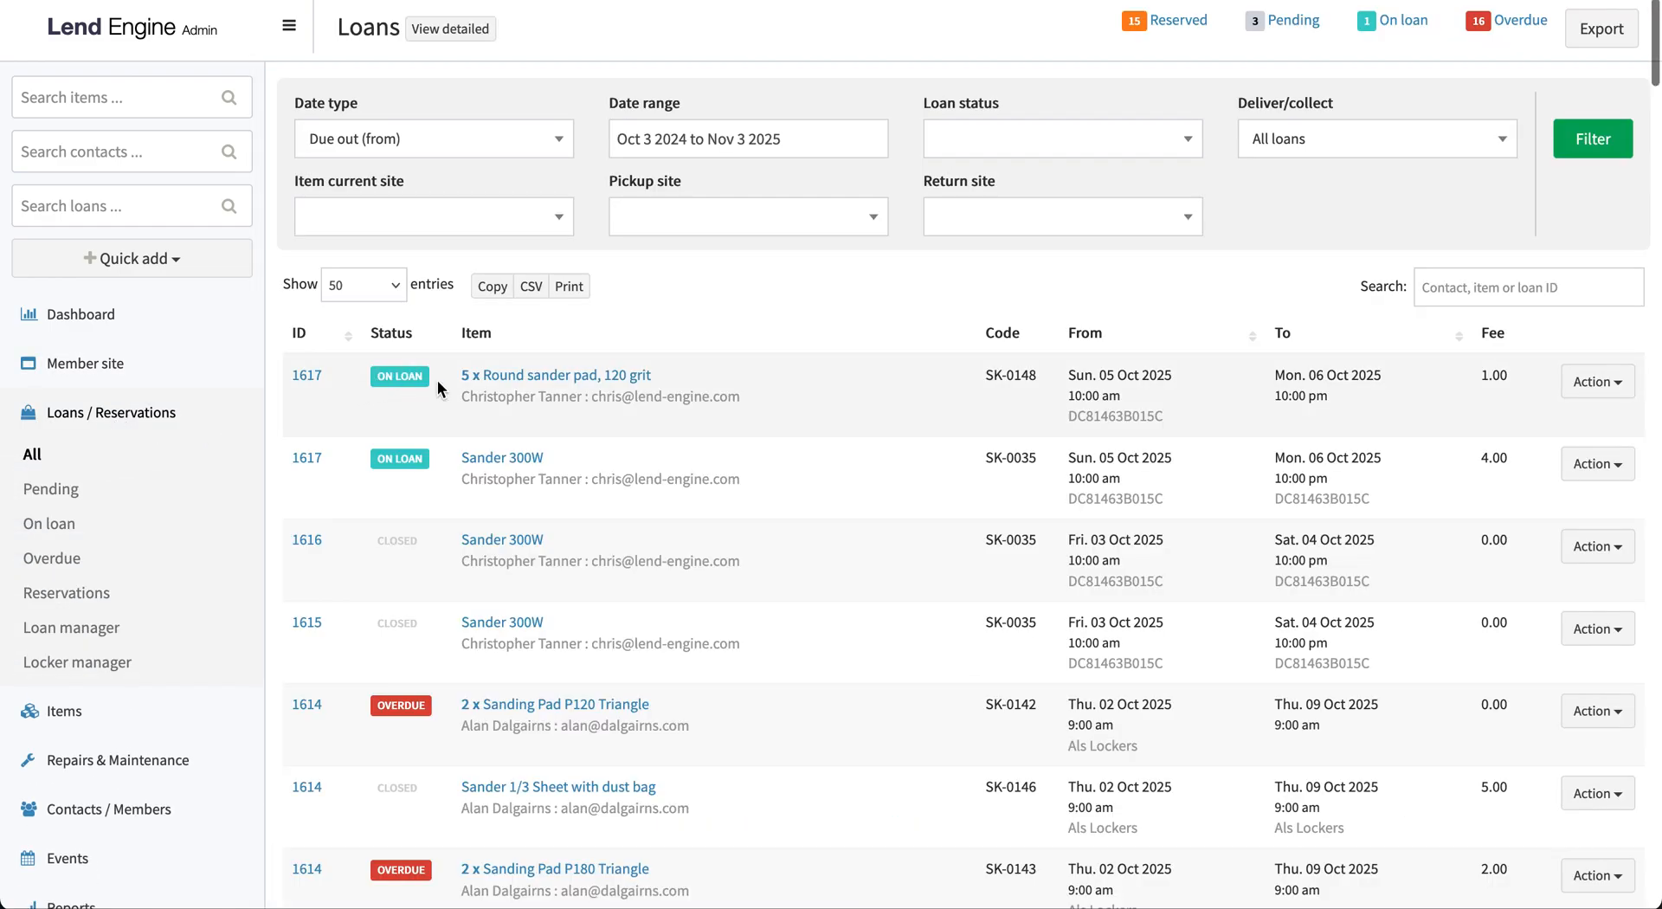
click(313, 376)
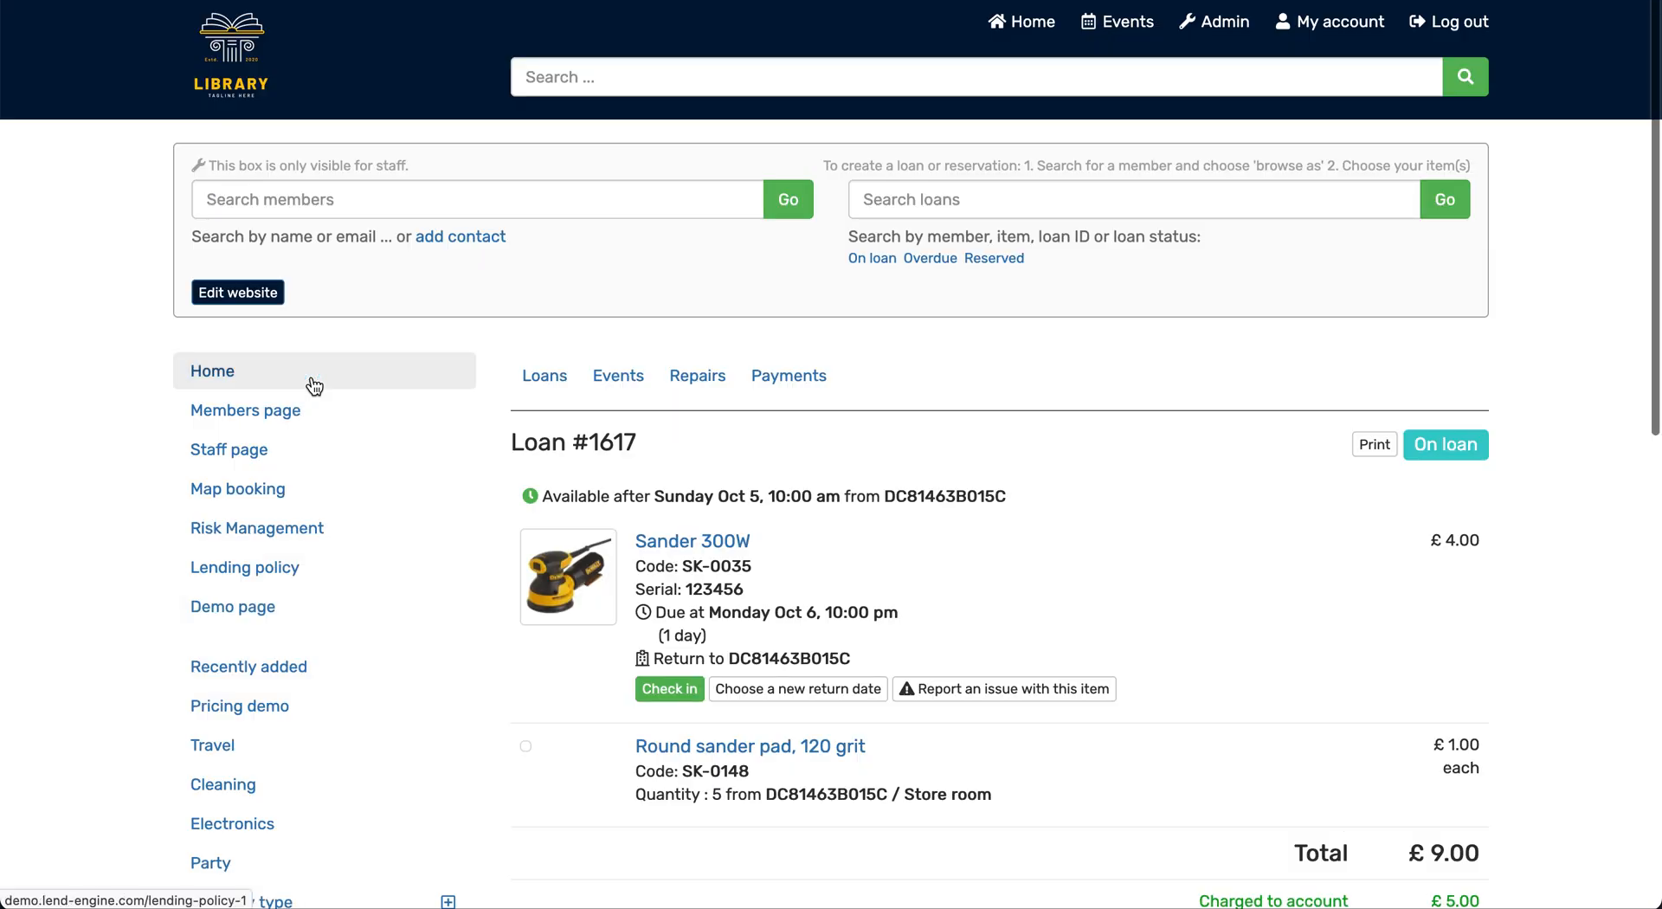
scroll(864, 594, down, 3)
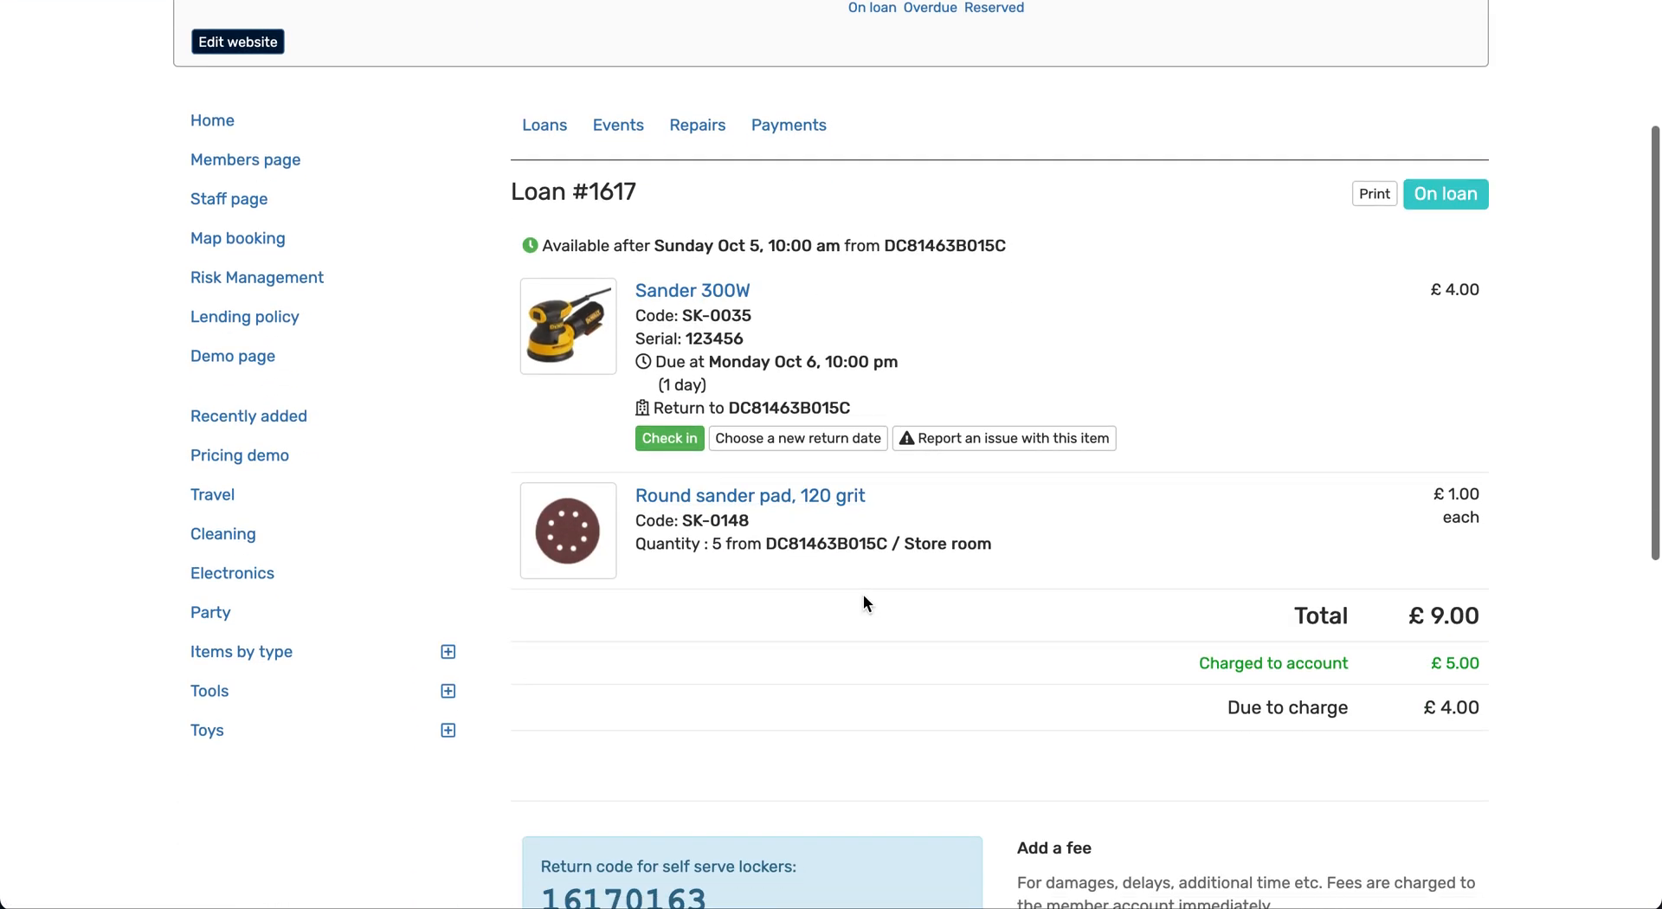
click(682, 440)
scroll(684, 444, down, 2)
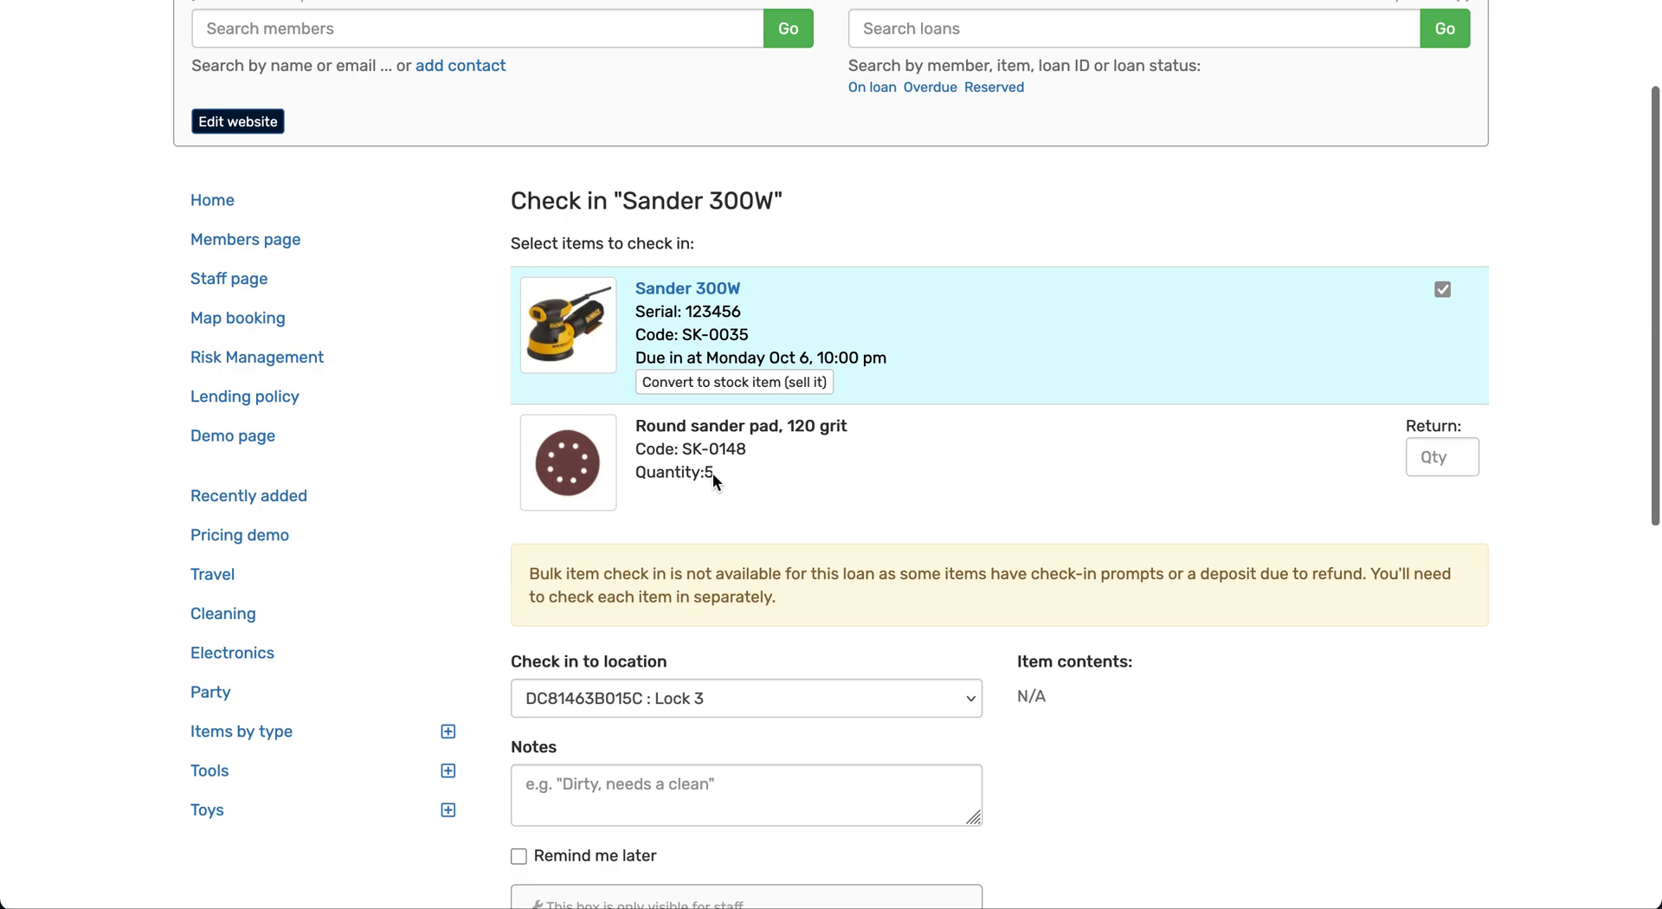
Set the return quantity of the Round sander pad to 3 and the check-in location to DC81463B015C : Store room
click(1444, 459)
text(3)
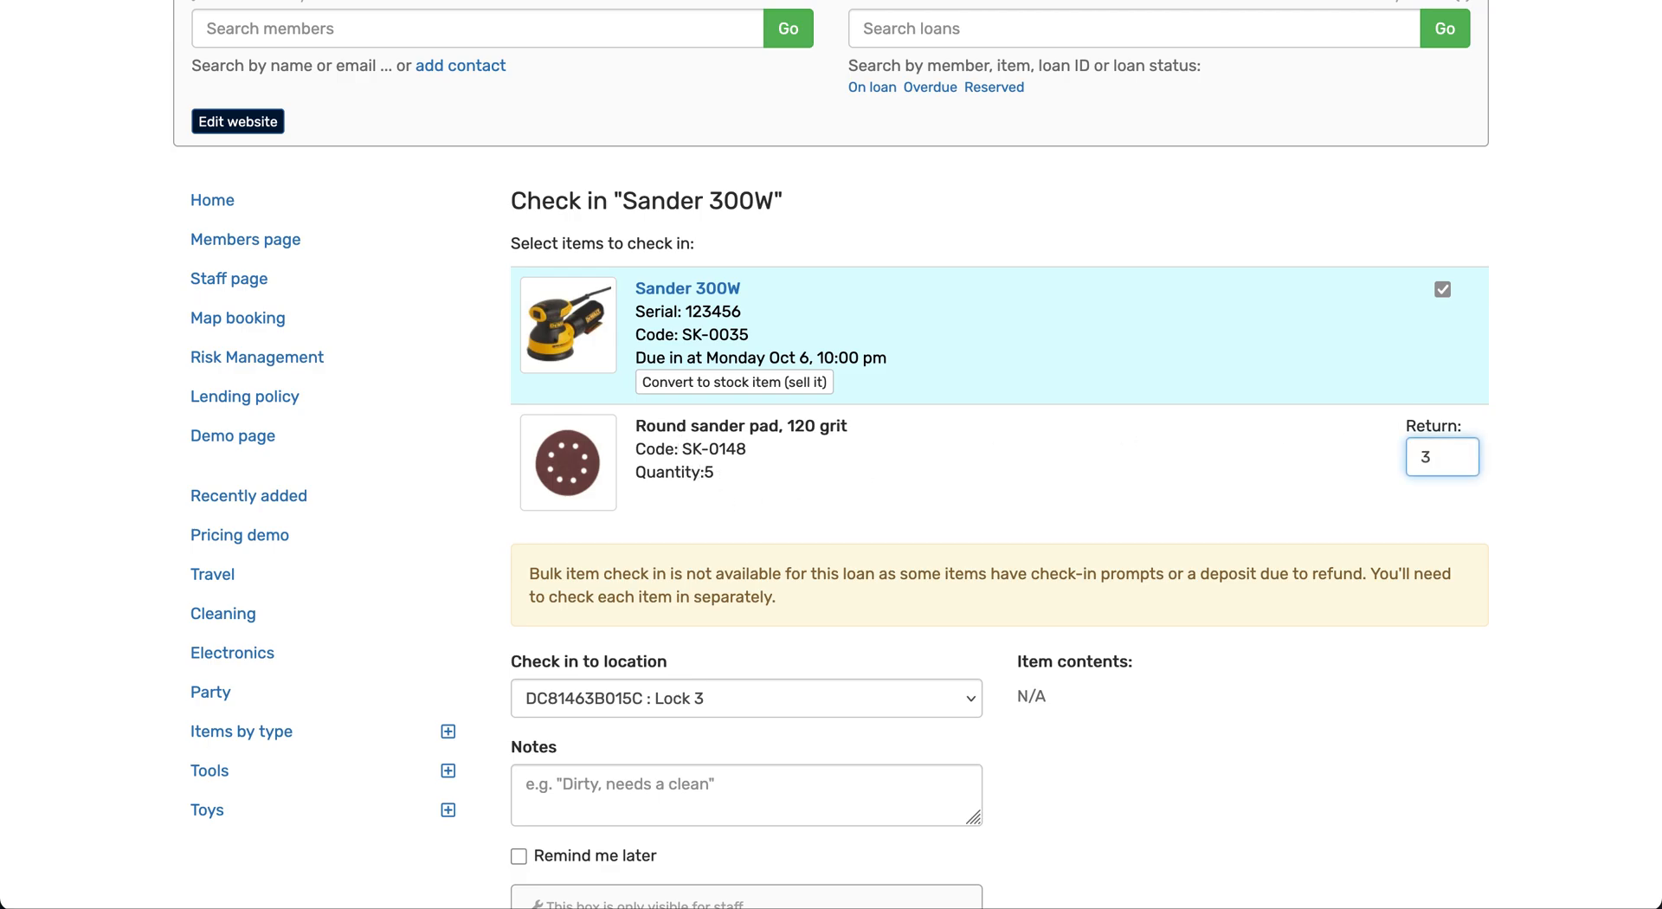
scroll(916, 455, down, 3)
scroll(1348, 355, down, 1)
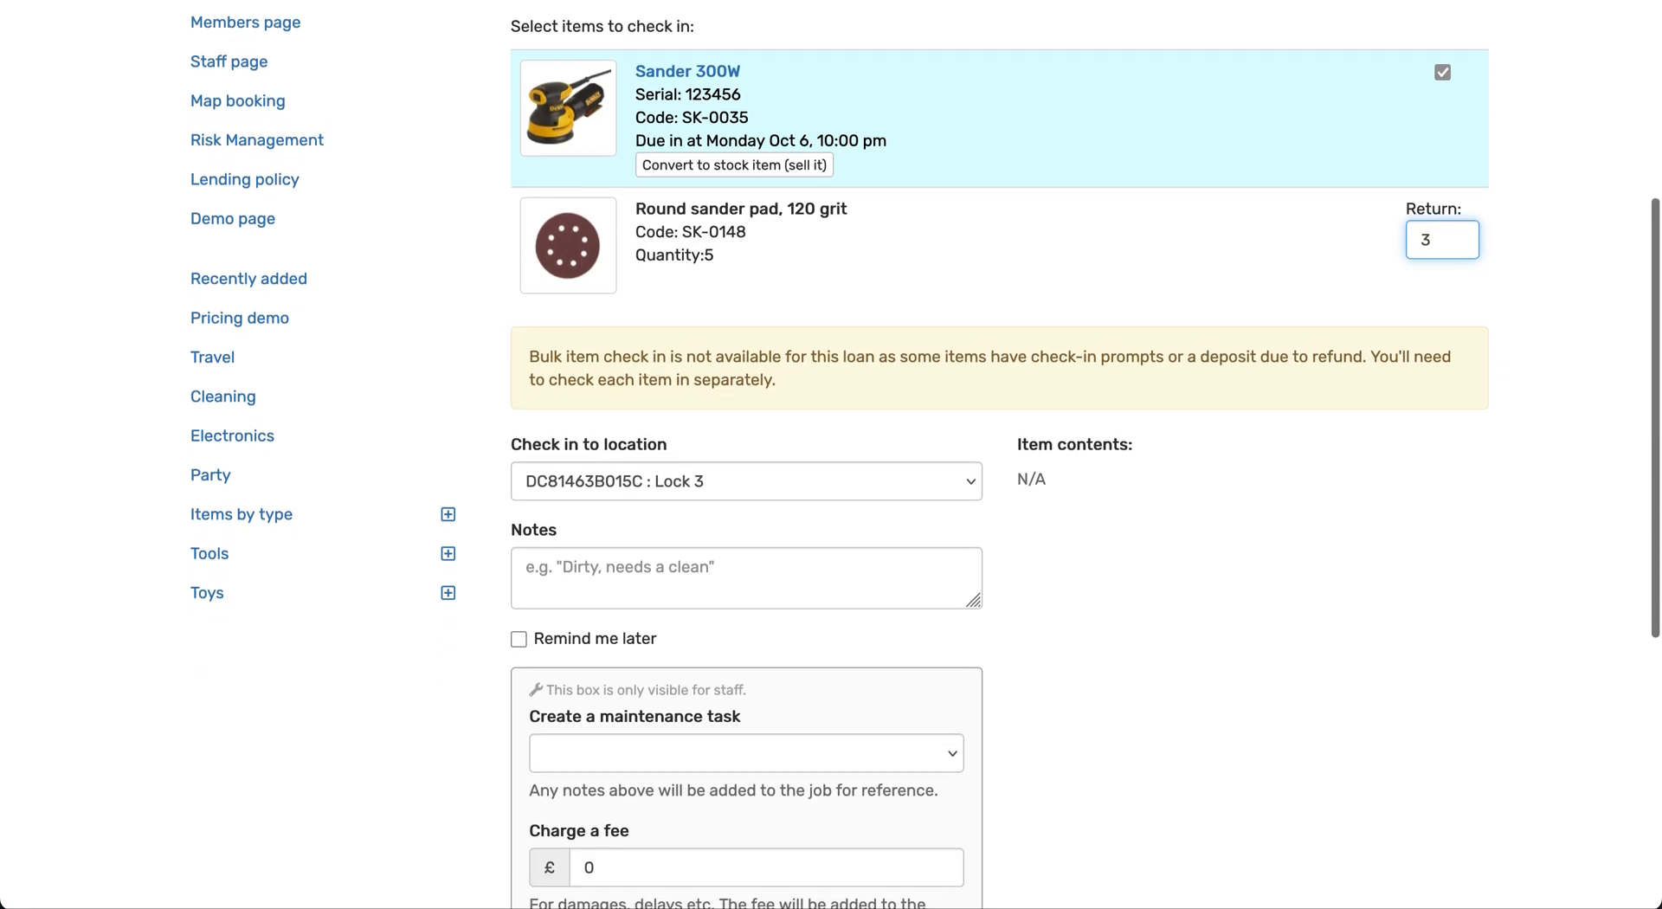
click(770, 476)
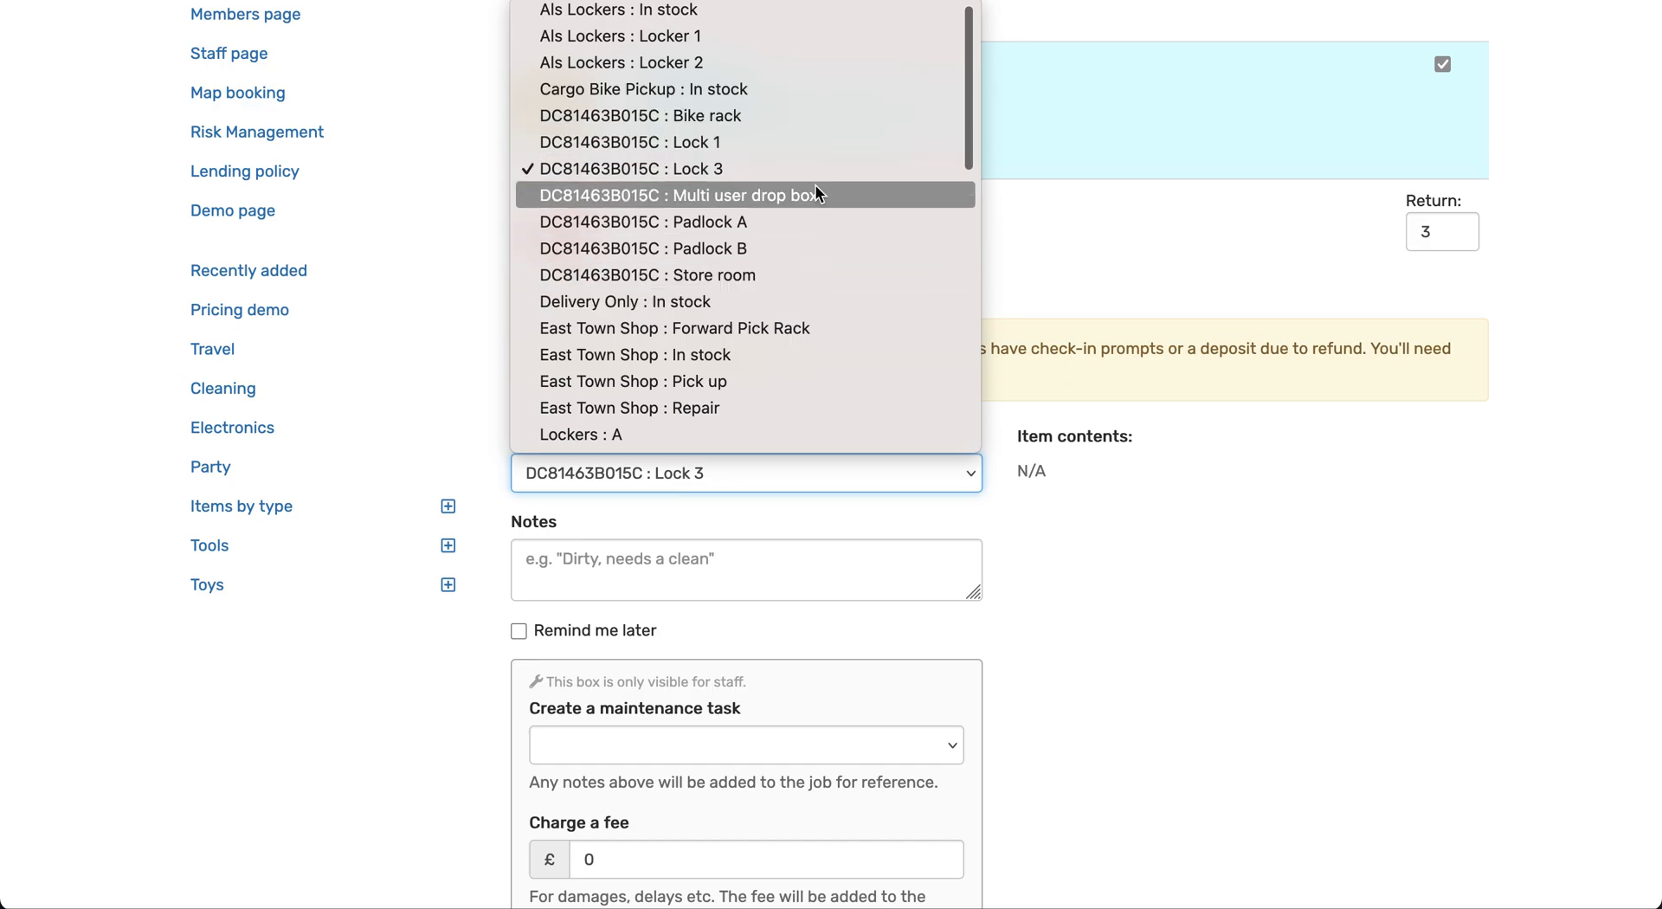
click(810, 275)
scroll(971, 585, down, 3)
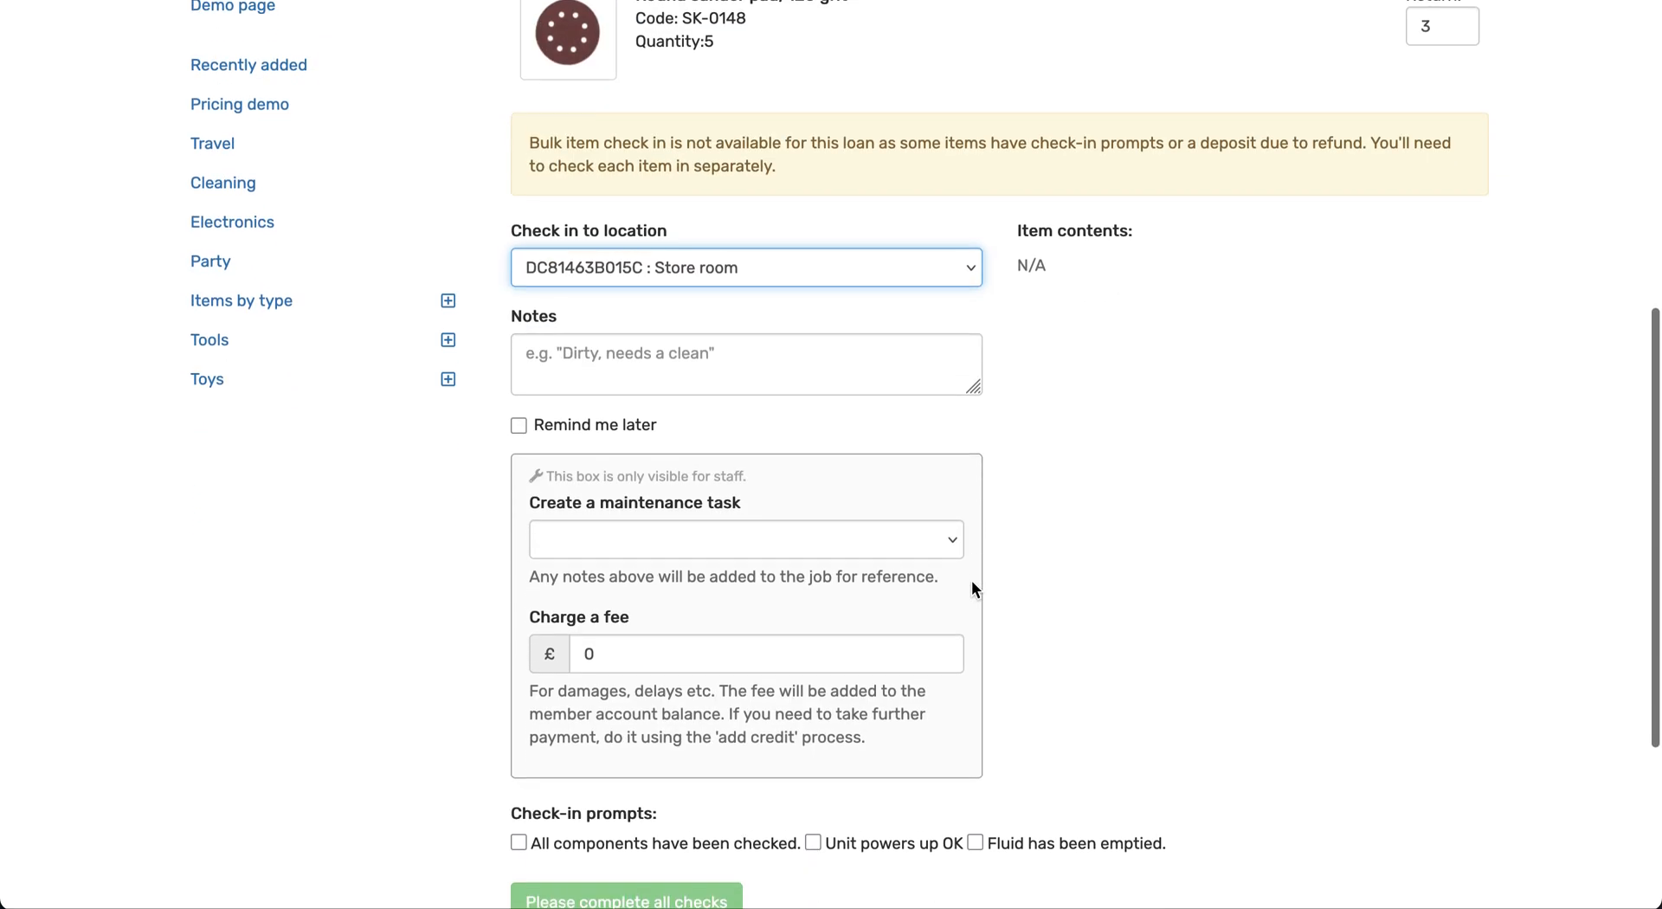
Confirm the check-in prompts for components, power-up and emptied fluid, and complete the Sander 300W check-in
scroll(971, 589, down, 1)
click(753, 680)
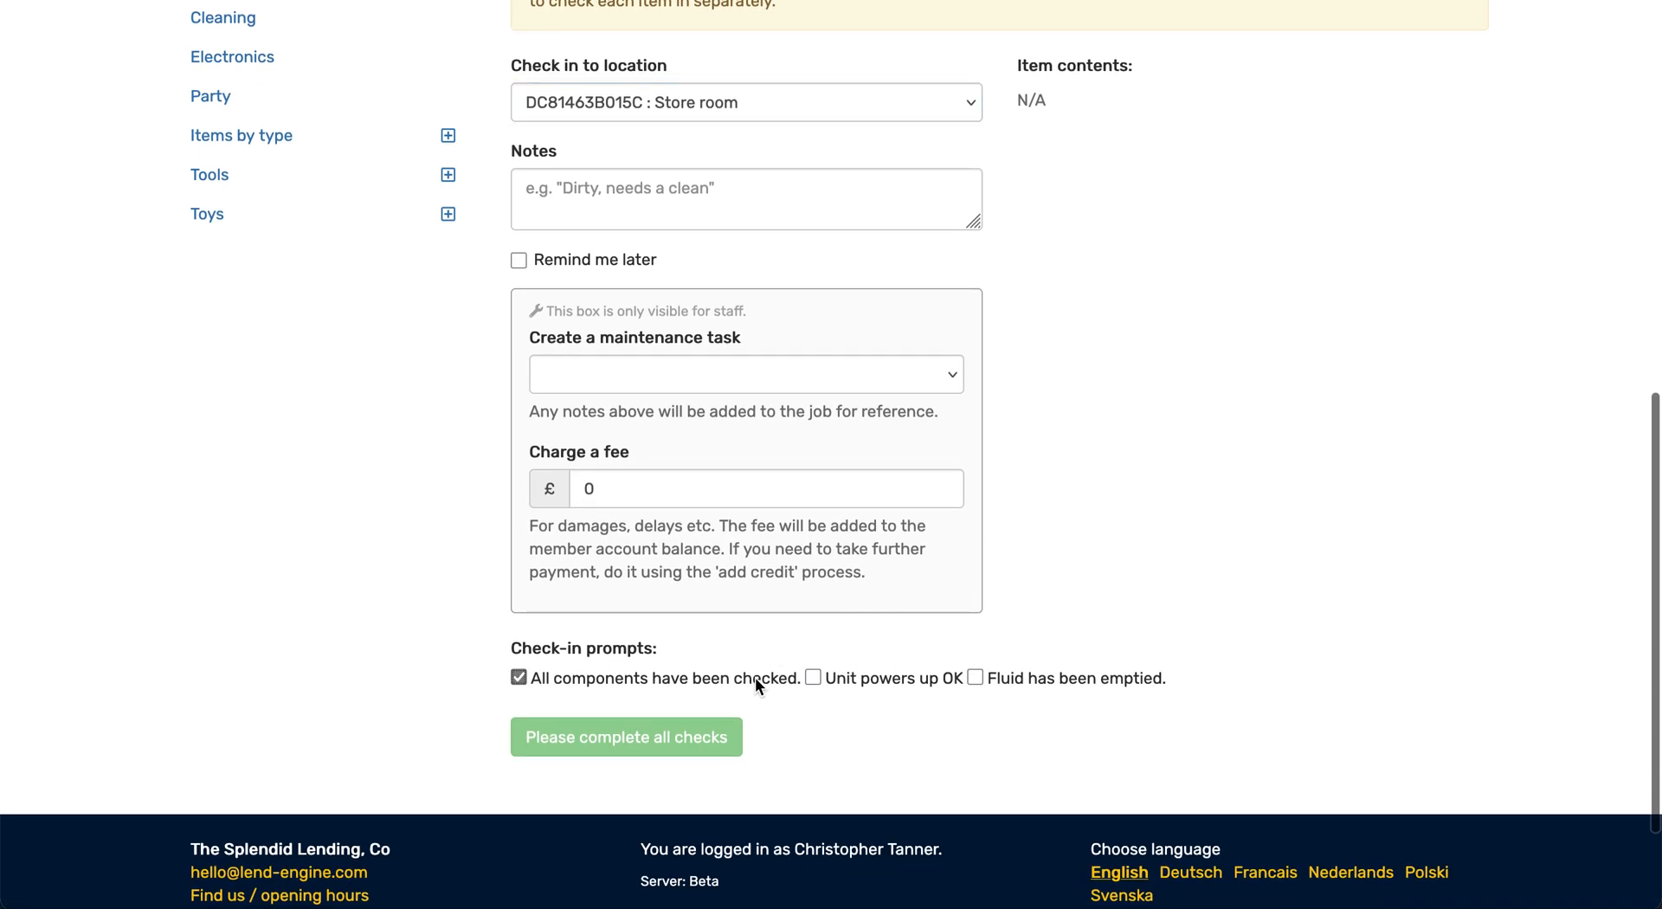
click(870, 679)
click(1039, 679)
click(638, 742)
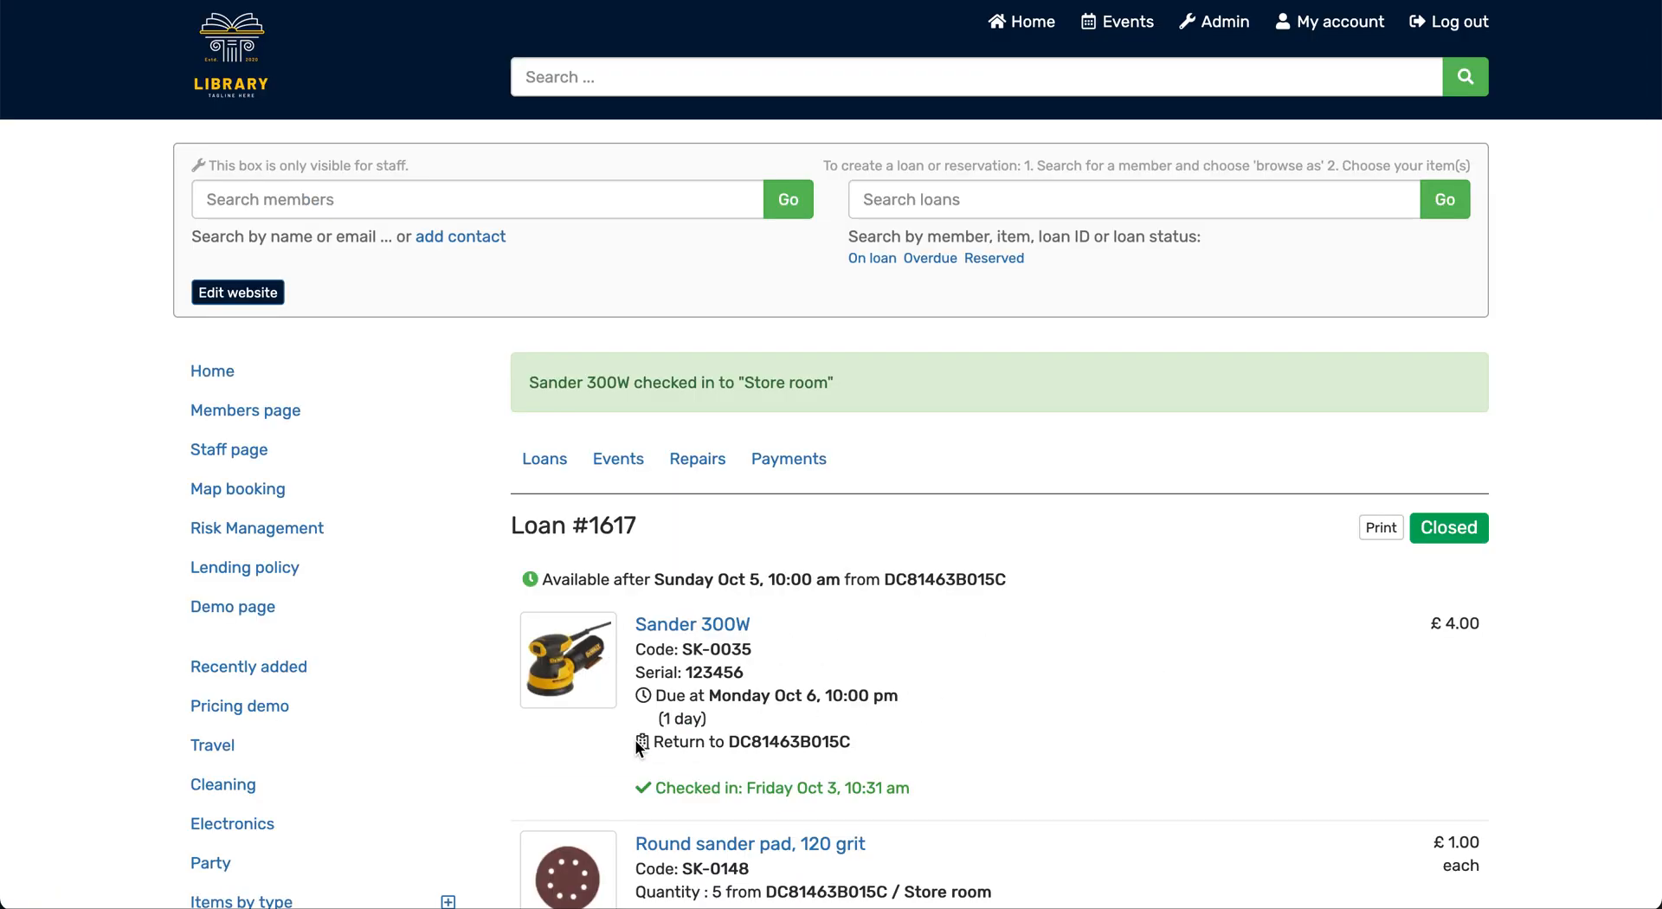
Review the returned pads on the loan and view the Round sander pad's stock level in its admin item record
scroll(882, 671, down, 2)
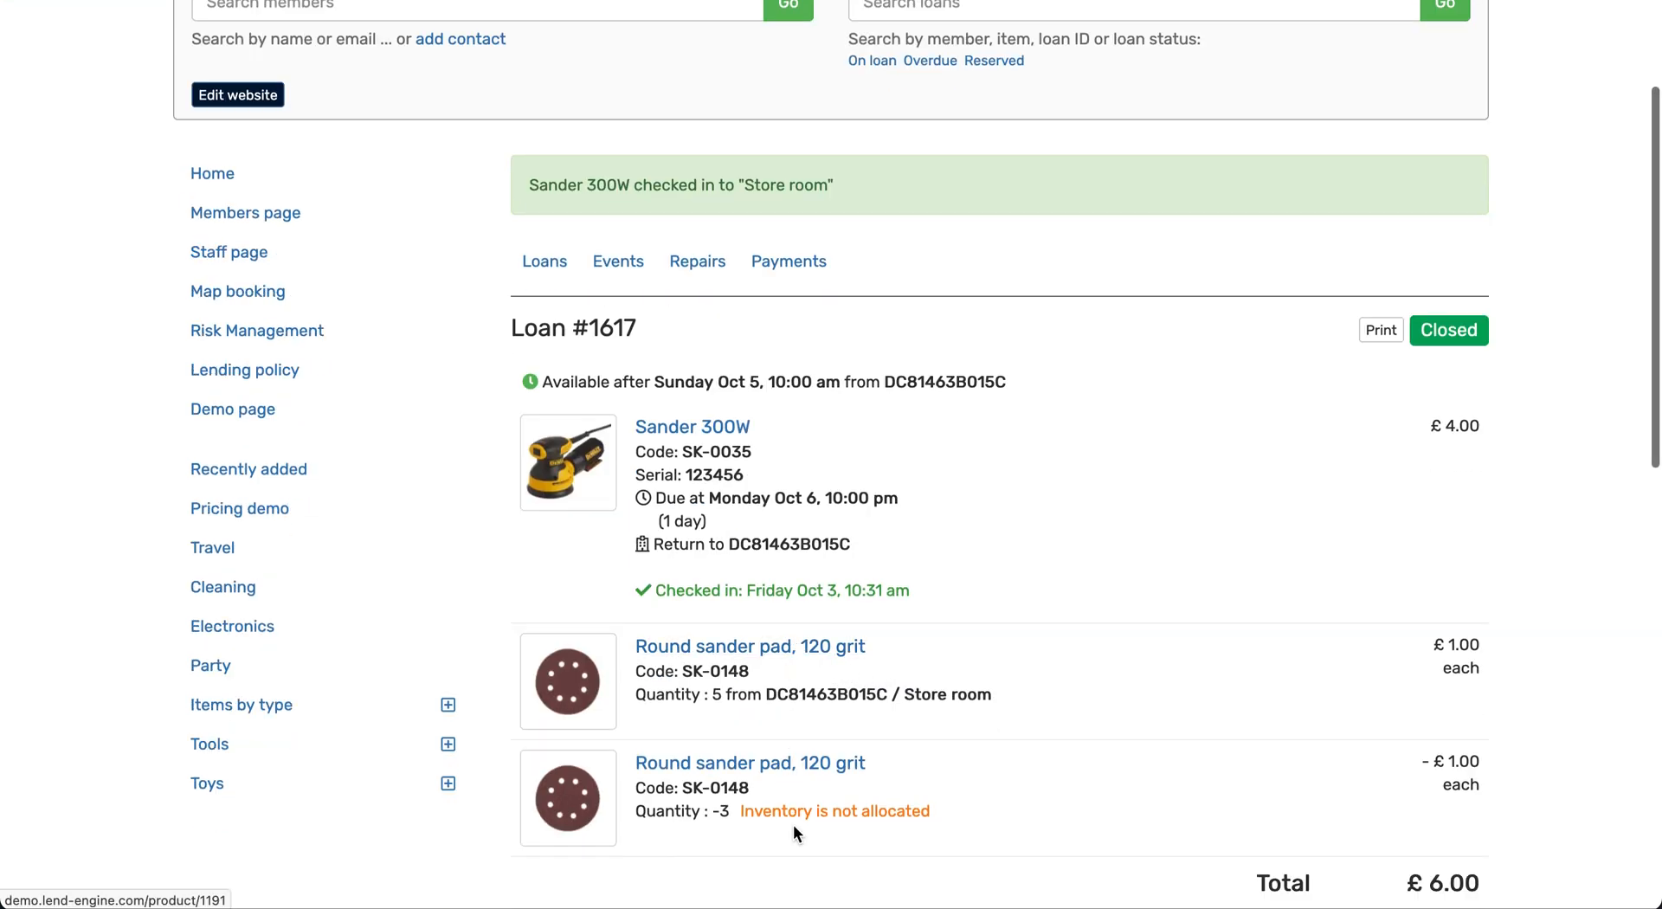
click(725, 653)
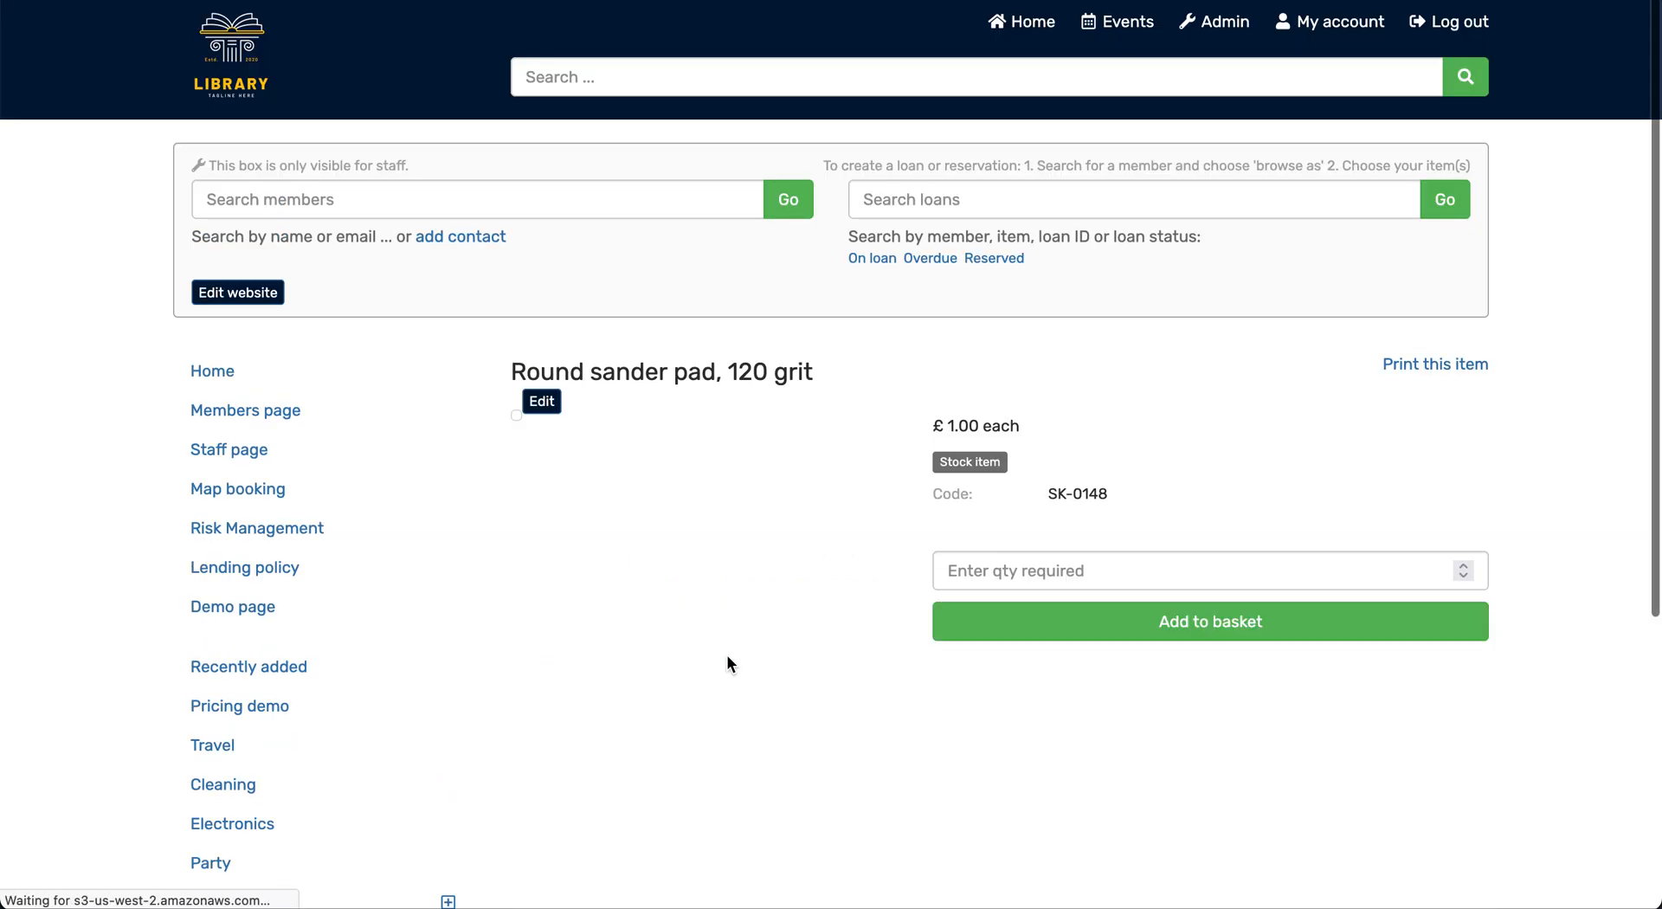
click(542, 765)
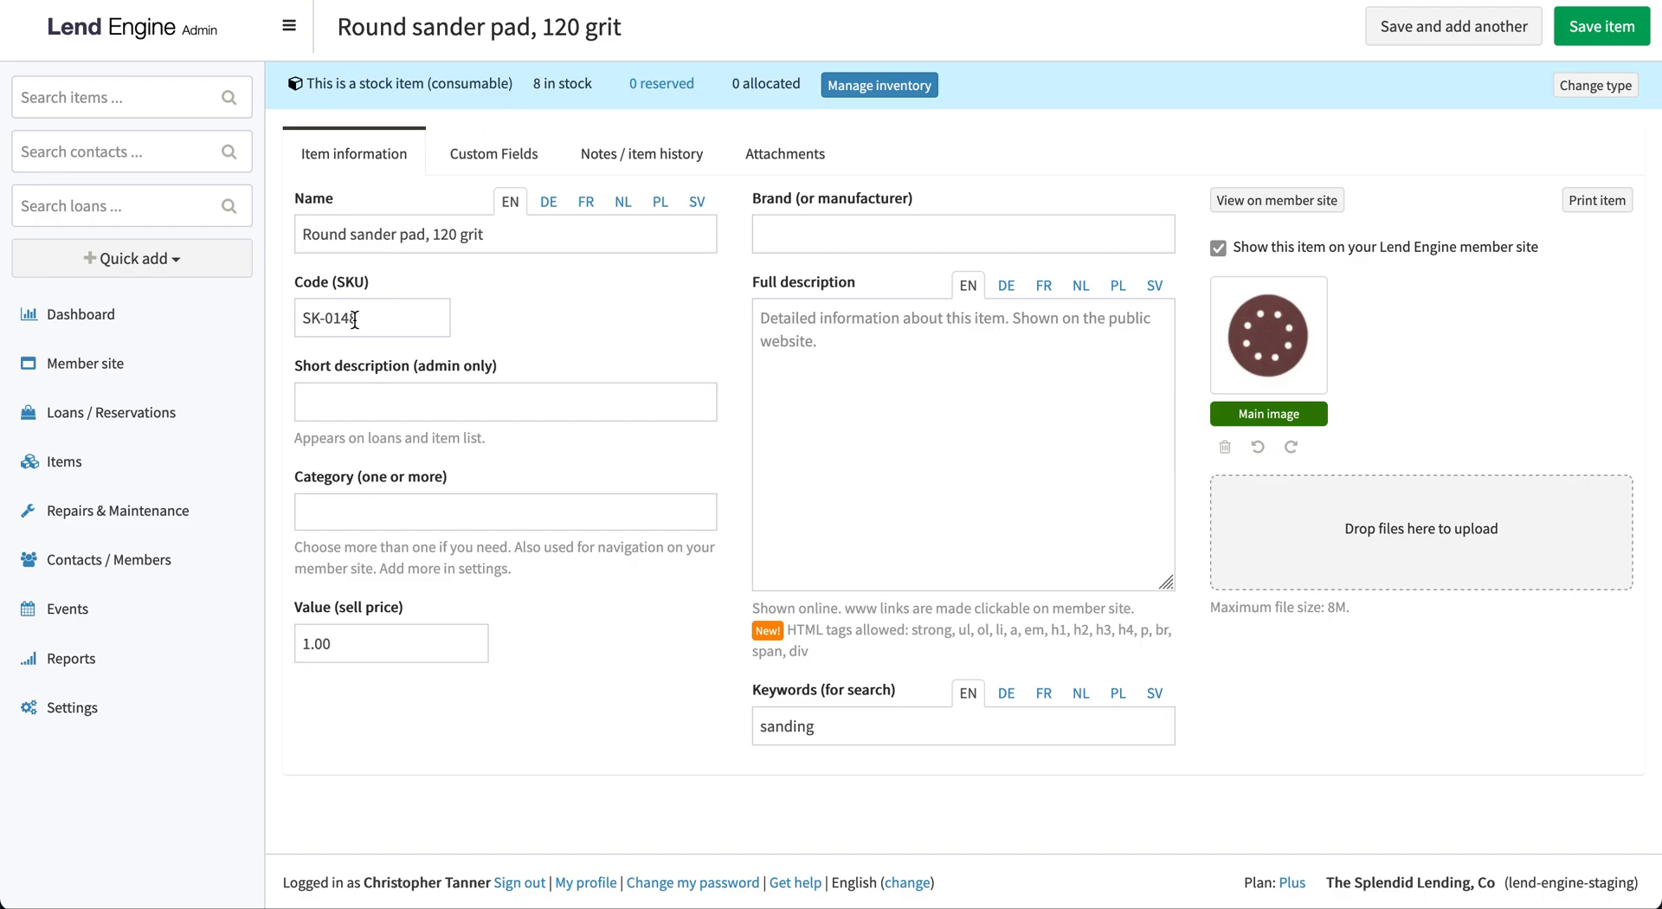
View the Loans & Reservations settings and find the option allowing members to reserve stock items (consumables)
click(104, 718)
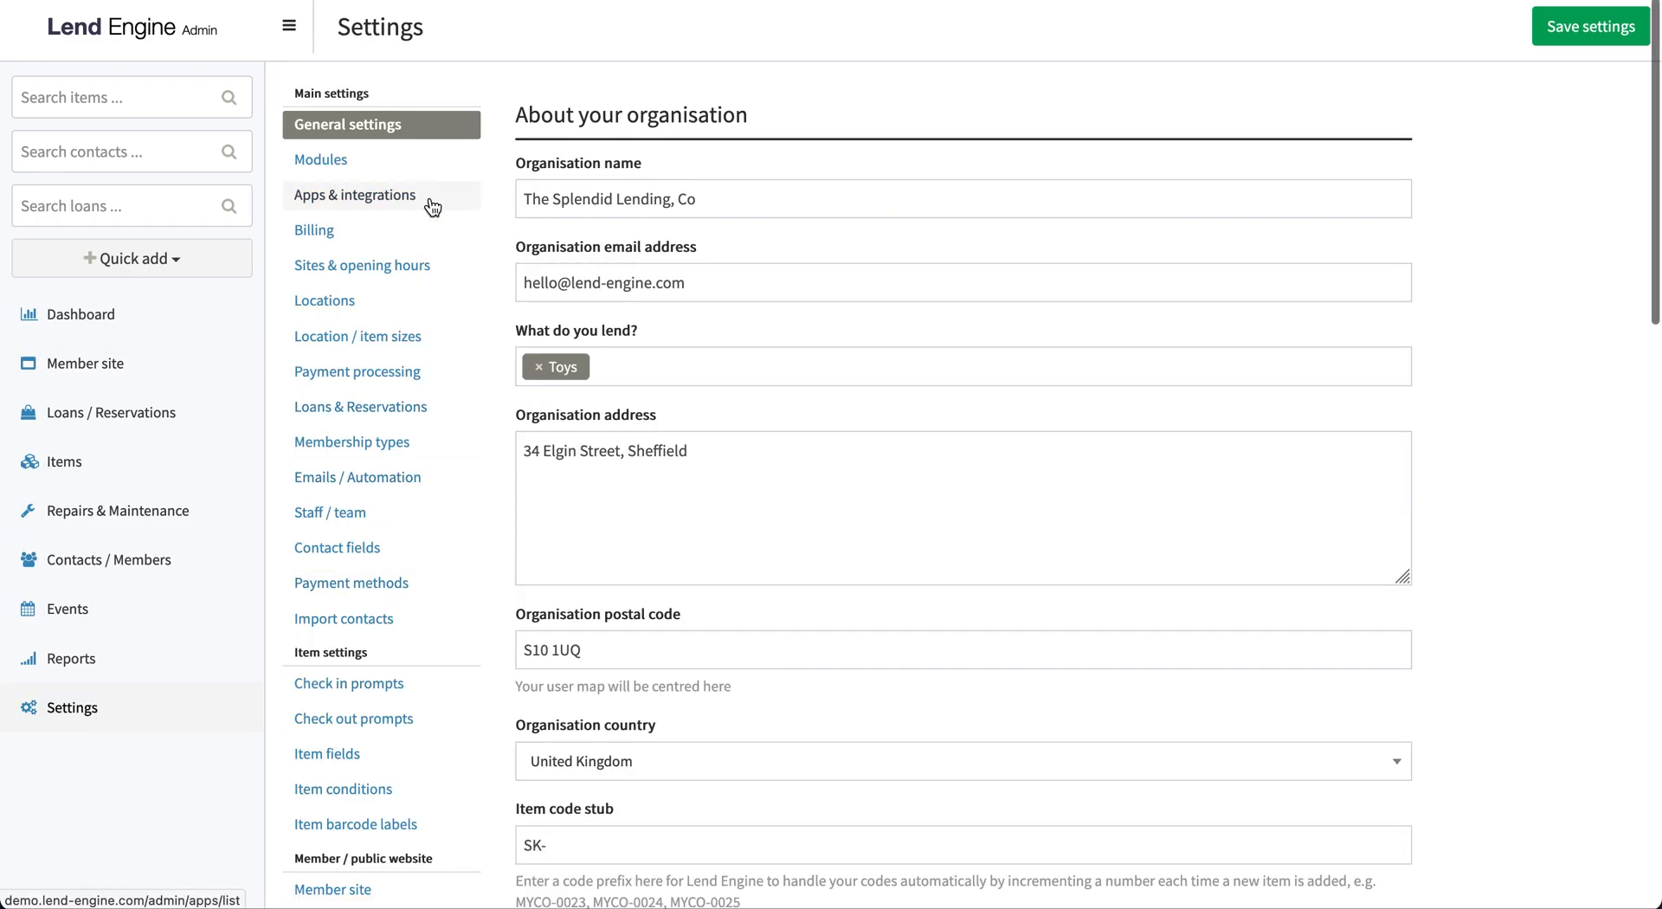
click(402, 408)
scroll(671, 709, down, 10)
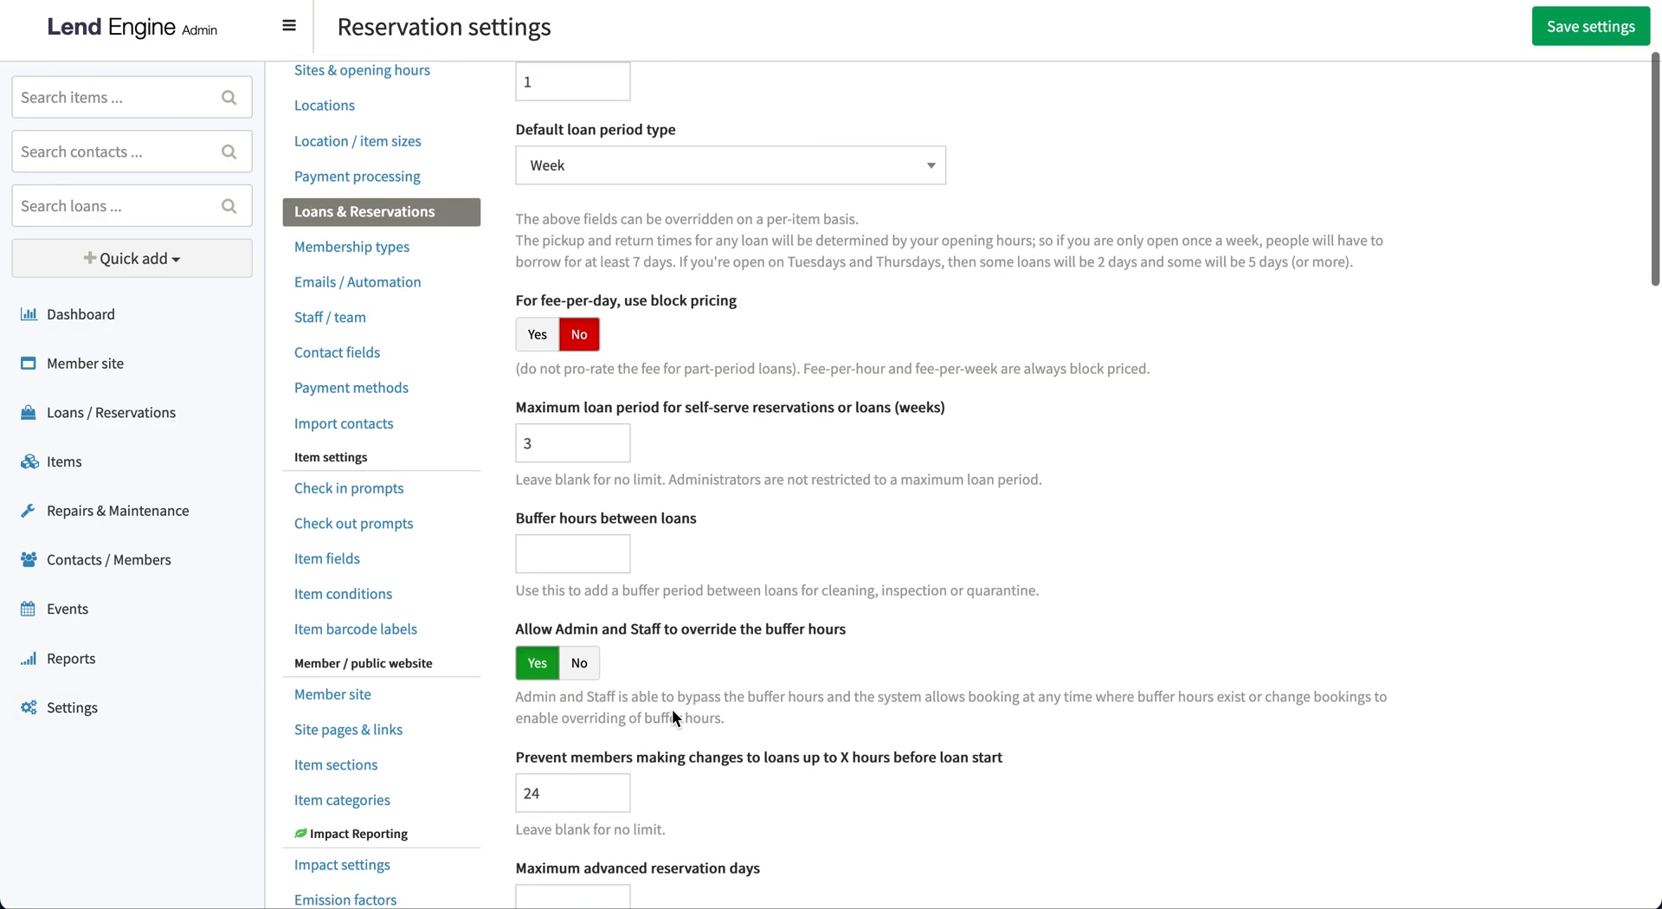
scroll(672, 709, down, 8)
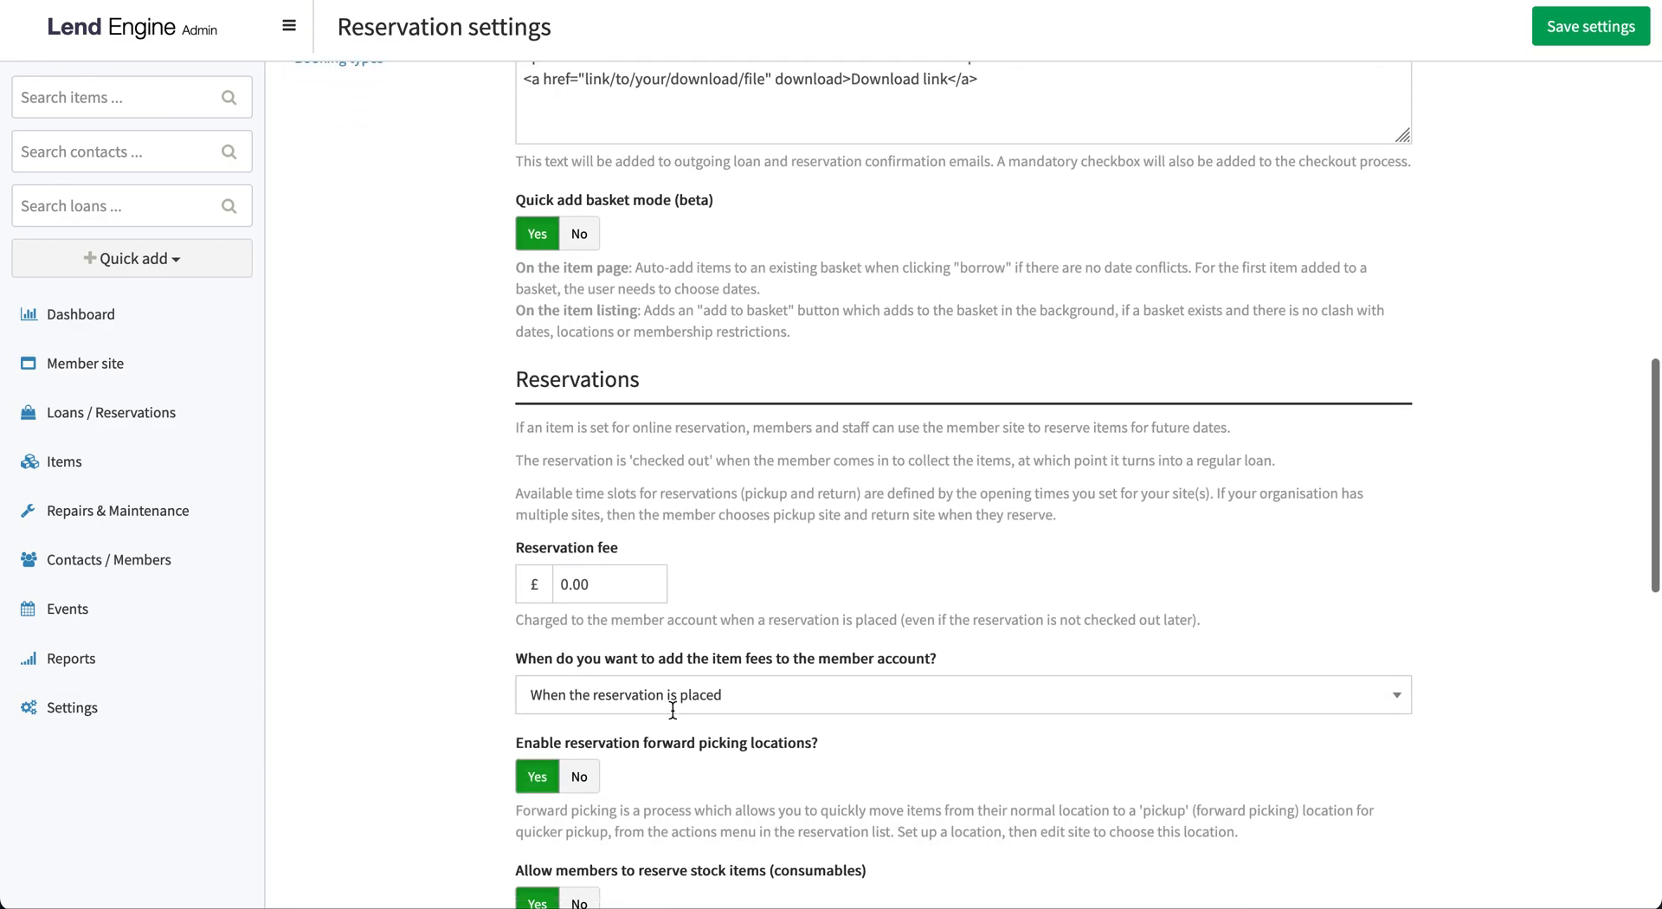
scroll(672, 710, down, 1)
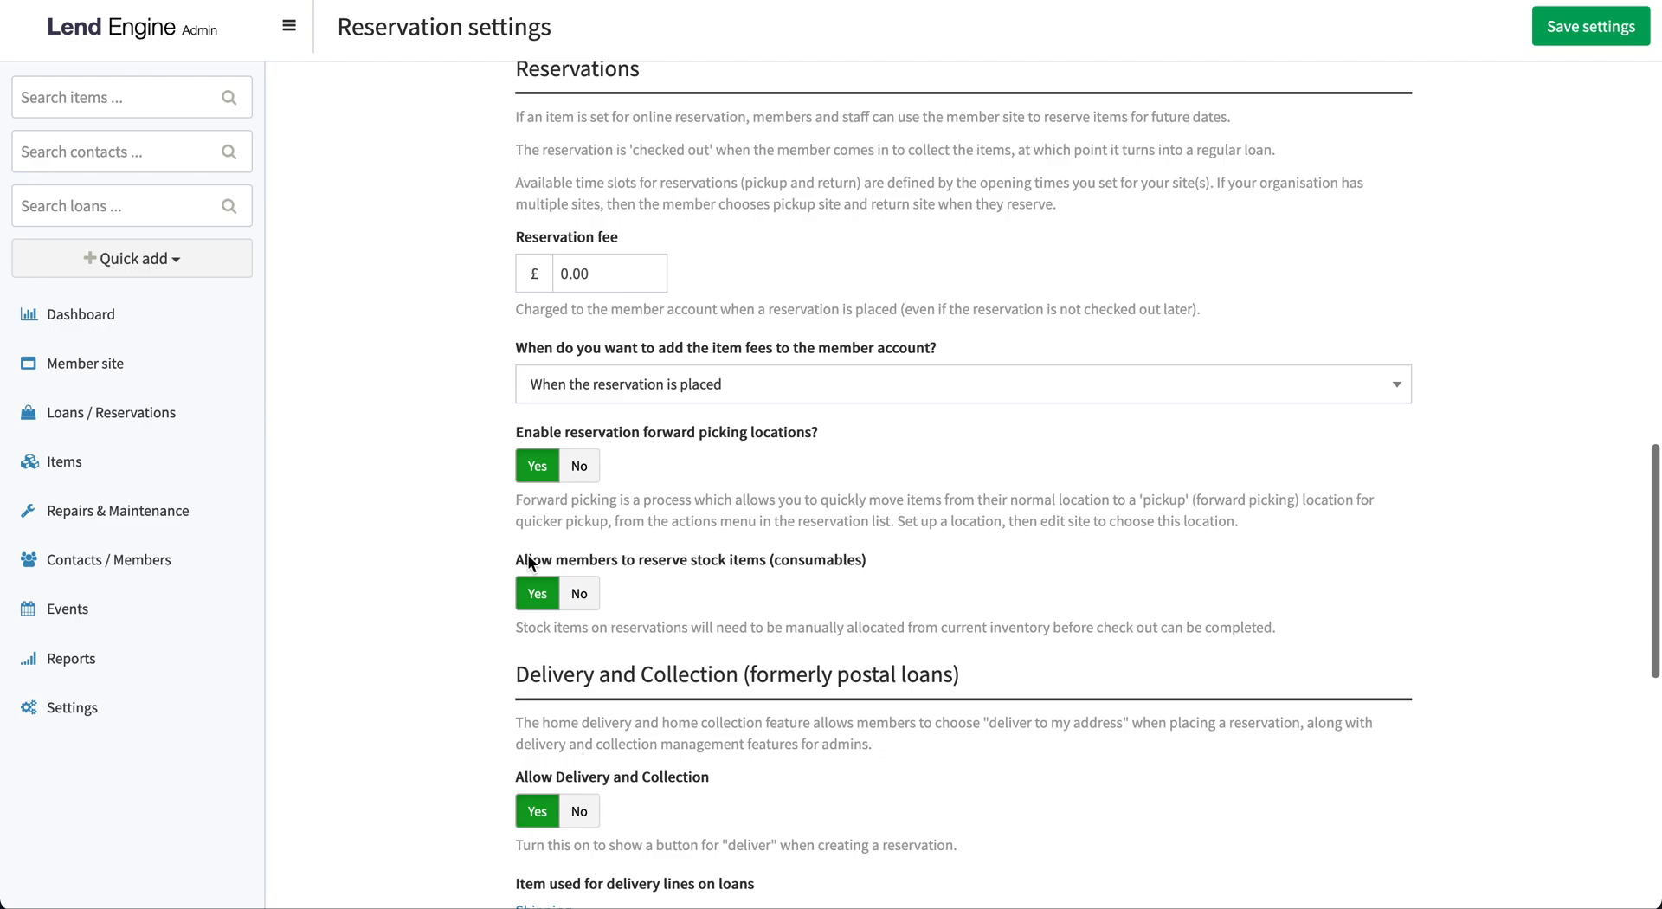
Set "Allow members to reserve stock items (consumables)" to No and switch it back to Yes
drag(517, 556, 874, 553)
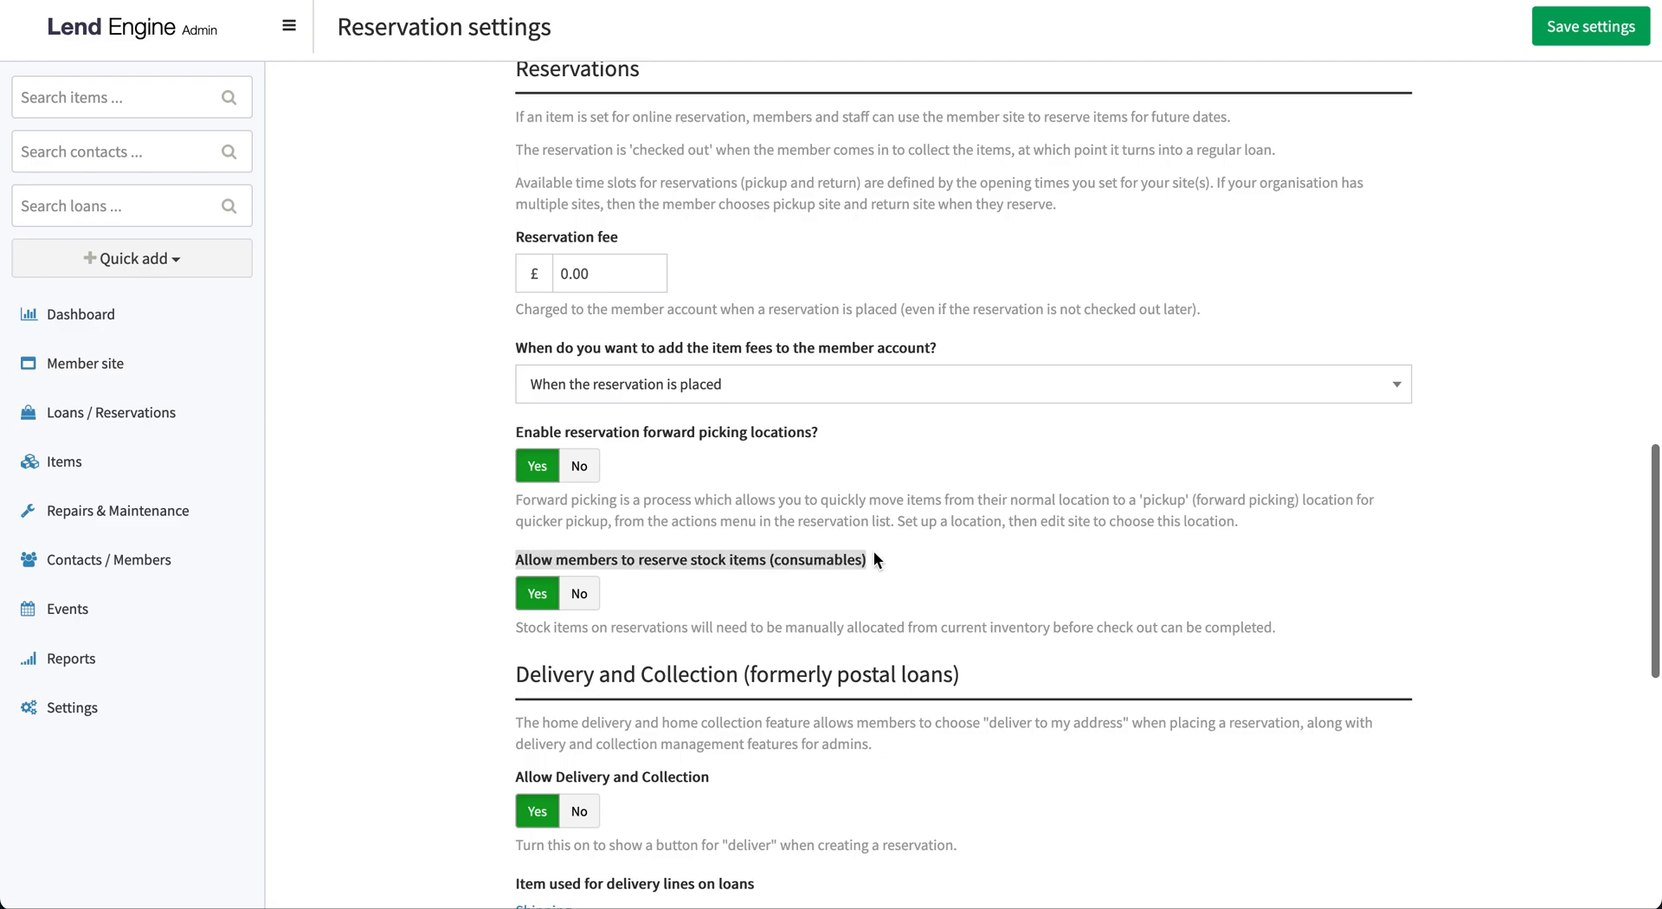
click(874, 554)
click(579, 593)
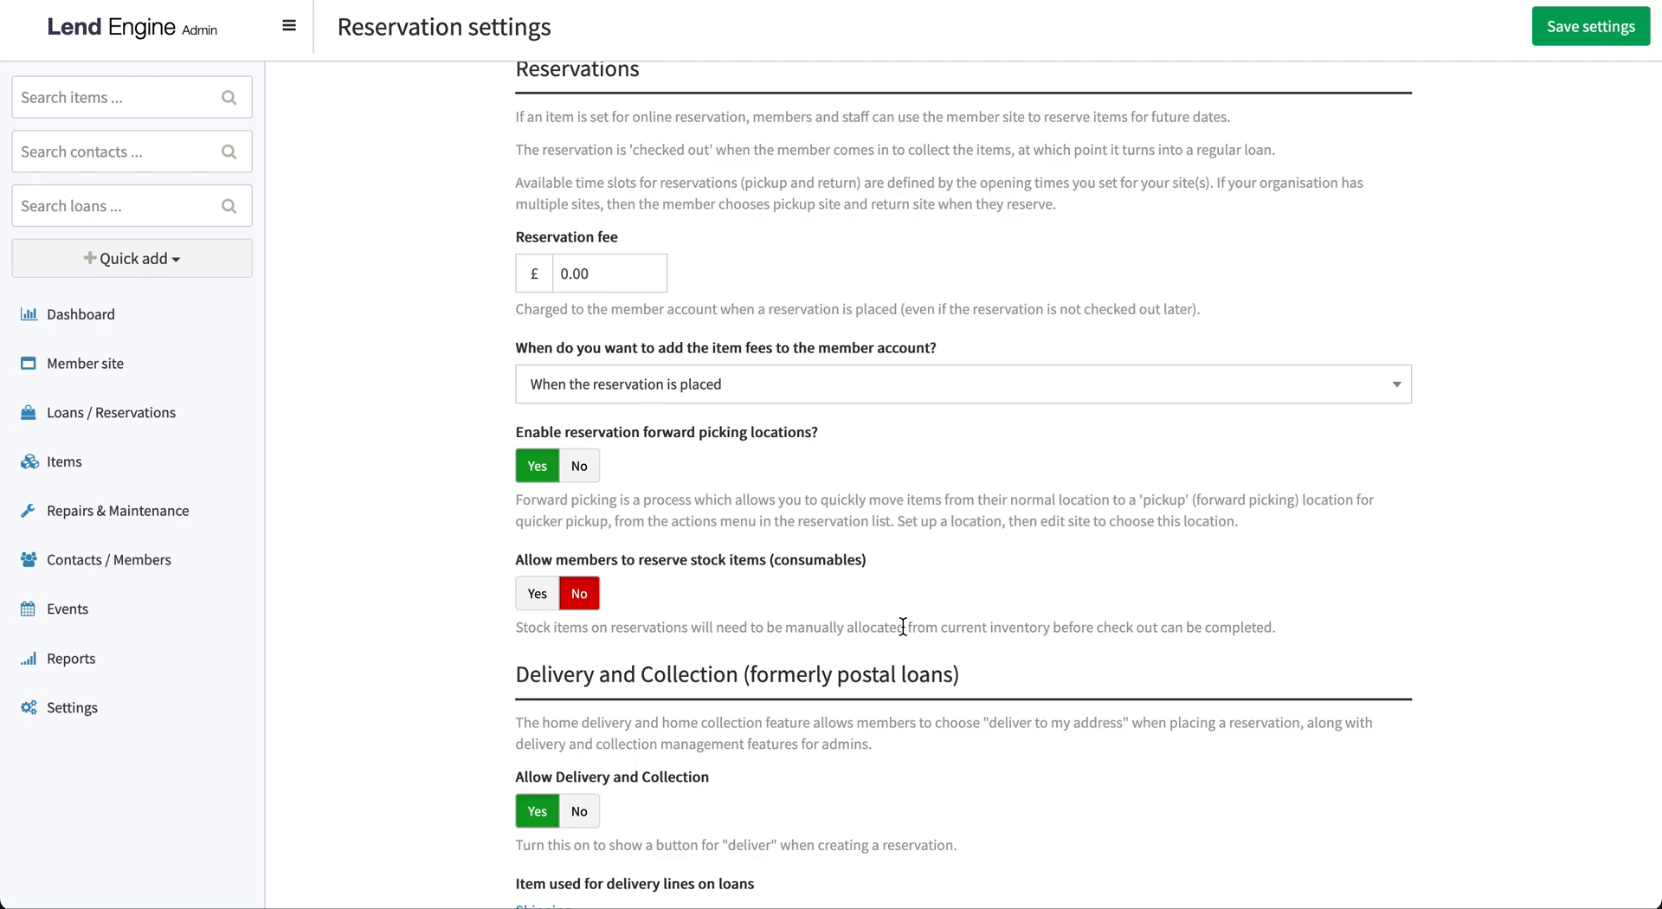
click(537, 593)
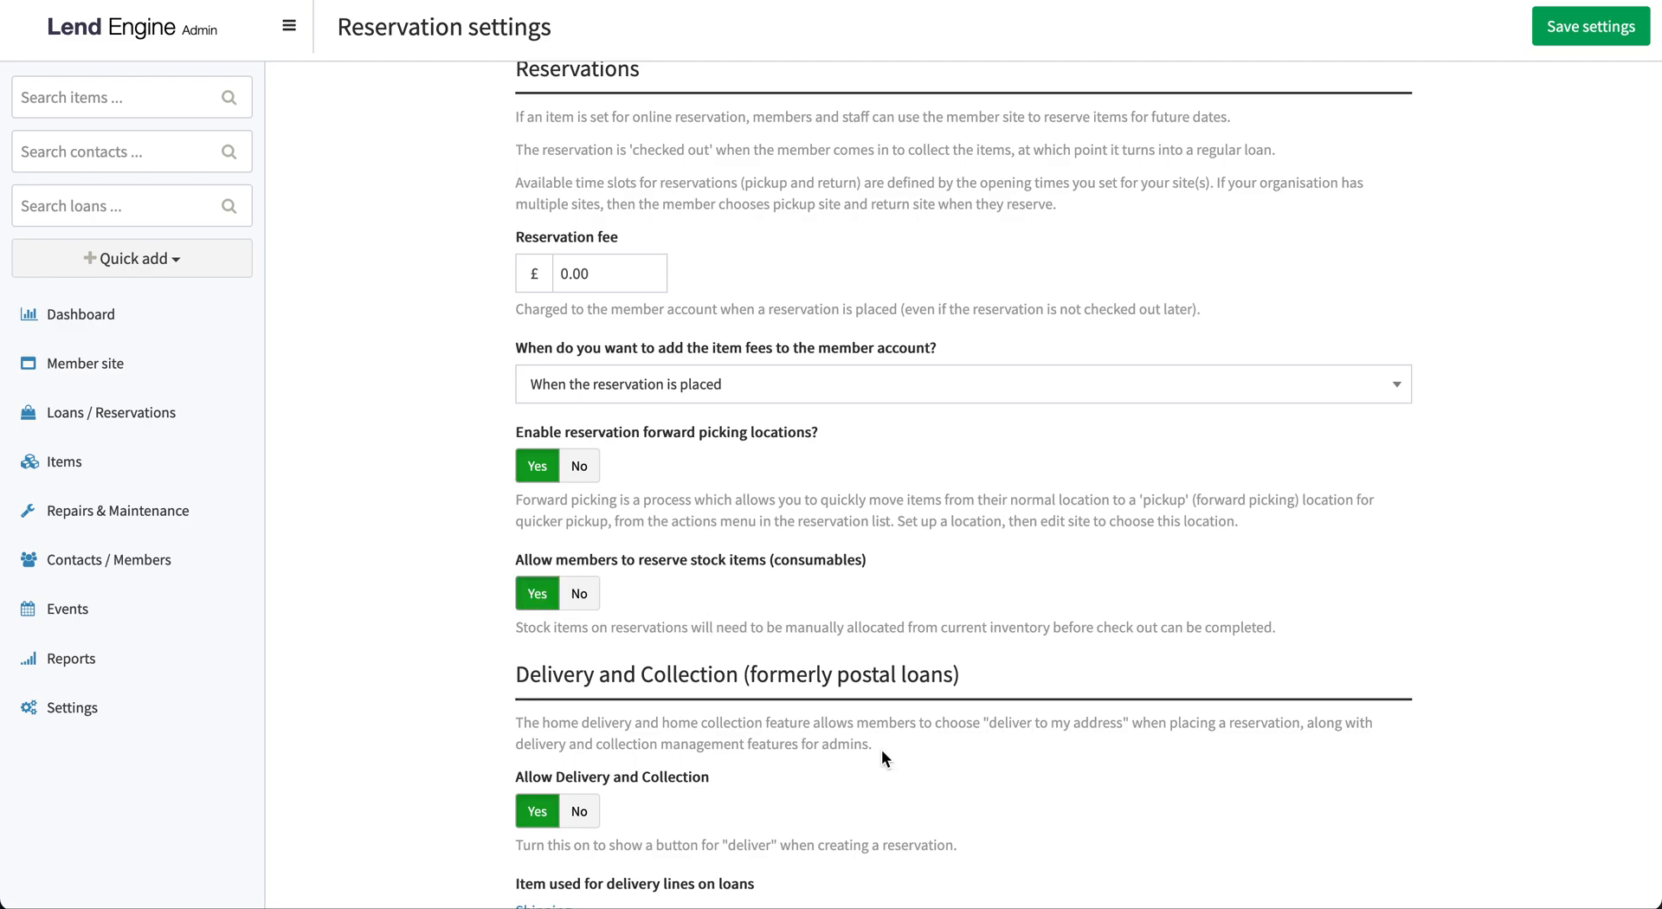